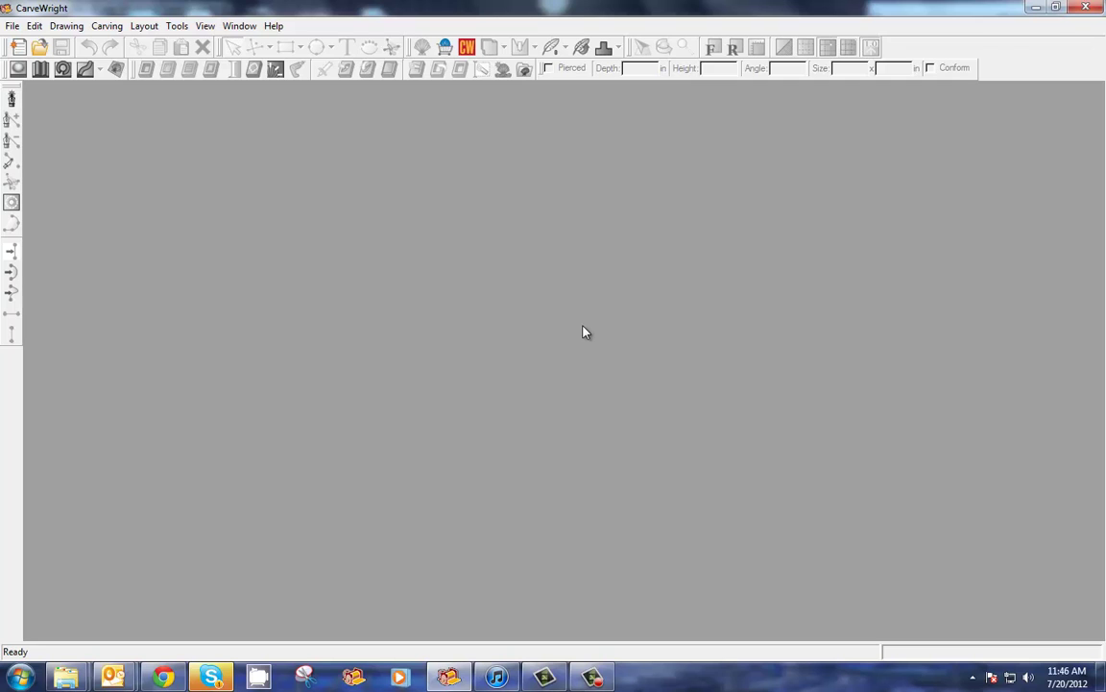
- Create a new project on a 24.000 × 8.000 in board, 0.750 in thick
left_click(19, 48)
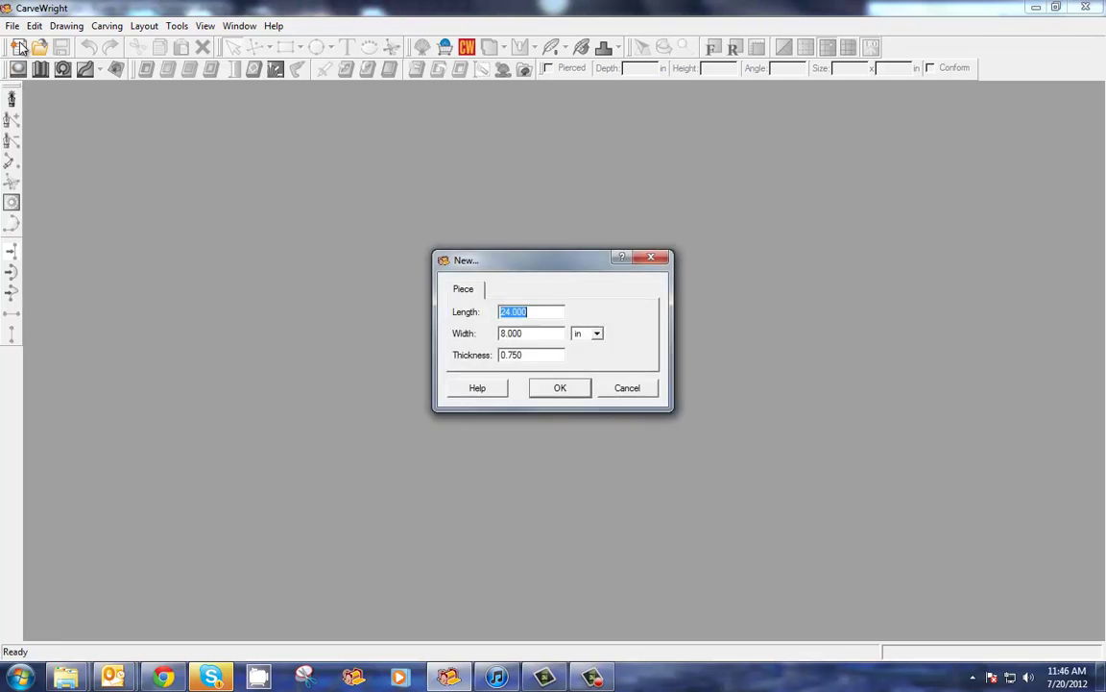
left_click(552, 311)
double_click(553, 311)
double_click(534, 333)
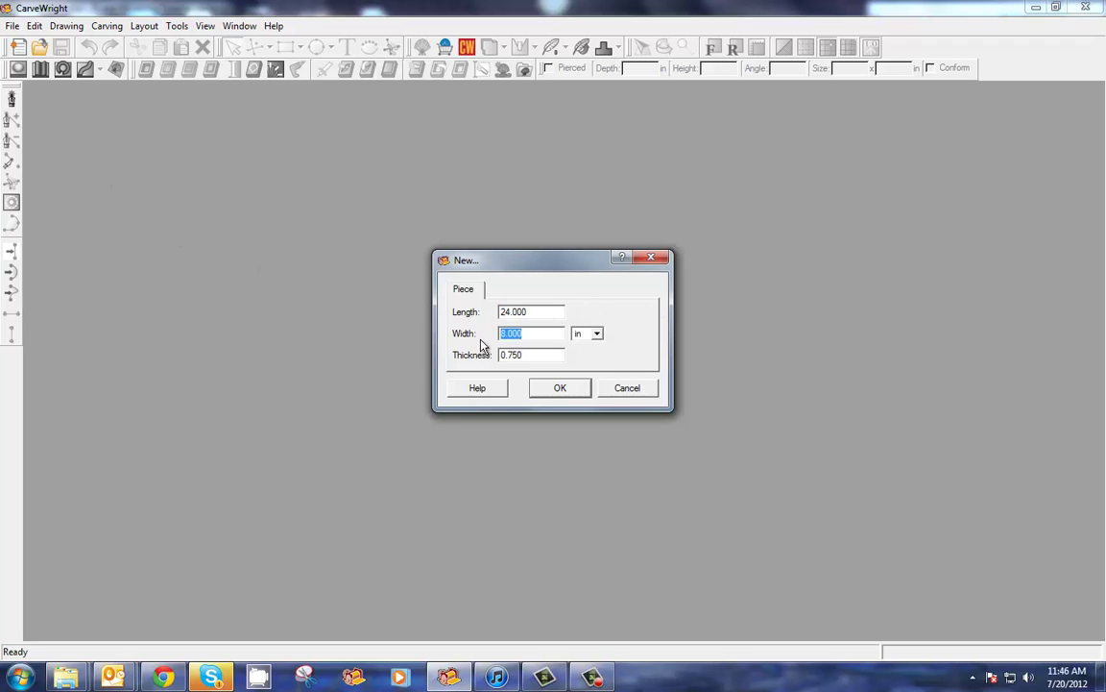
left_click(564, 390)
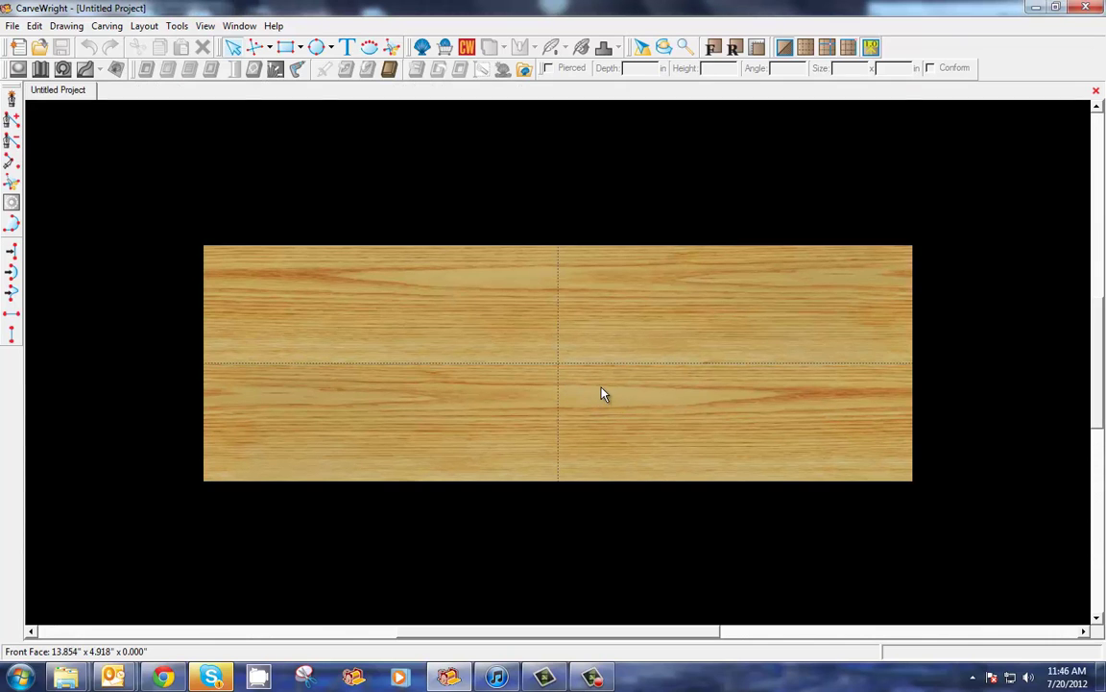
- Turn on grid lines, hide the wood texture, and pick the Smart Spline Tool
scroll(615, 388, "up", 1)
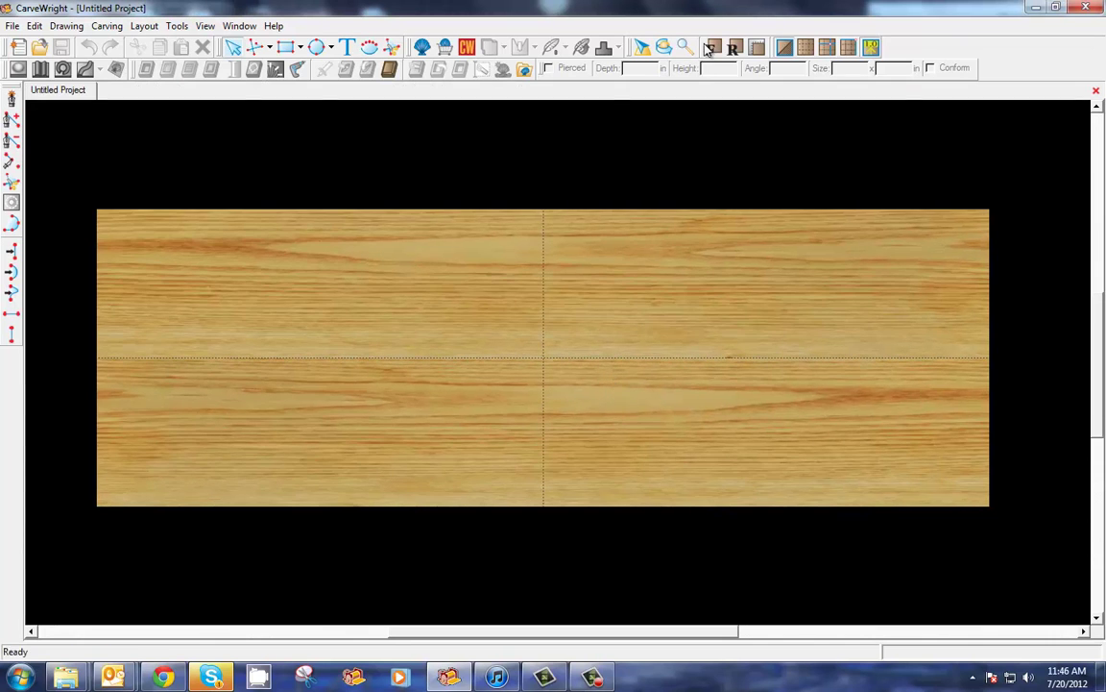
left_click(807, 48)
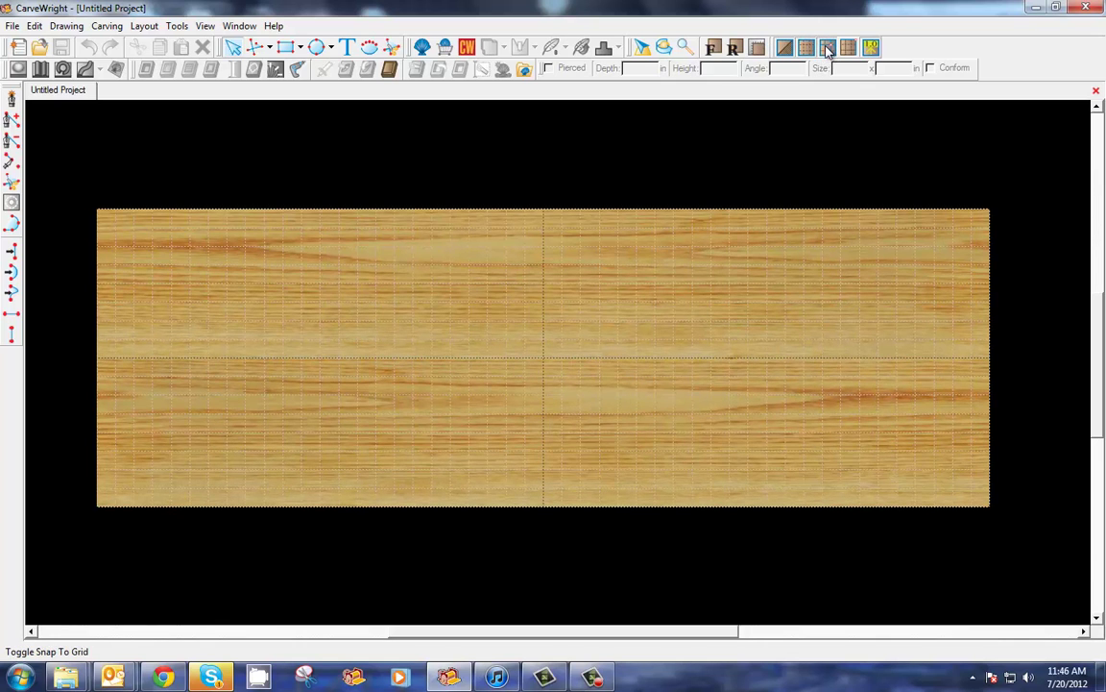
left_click(785, 48)
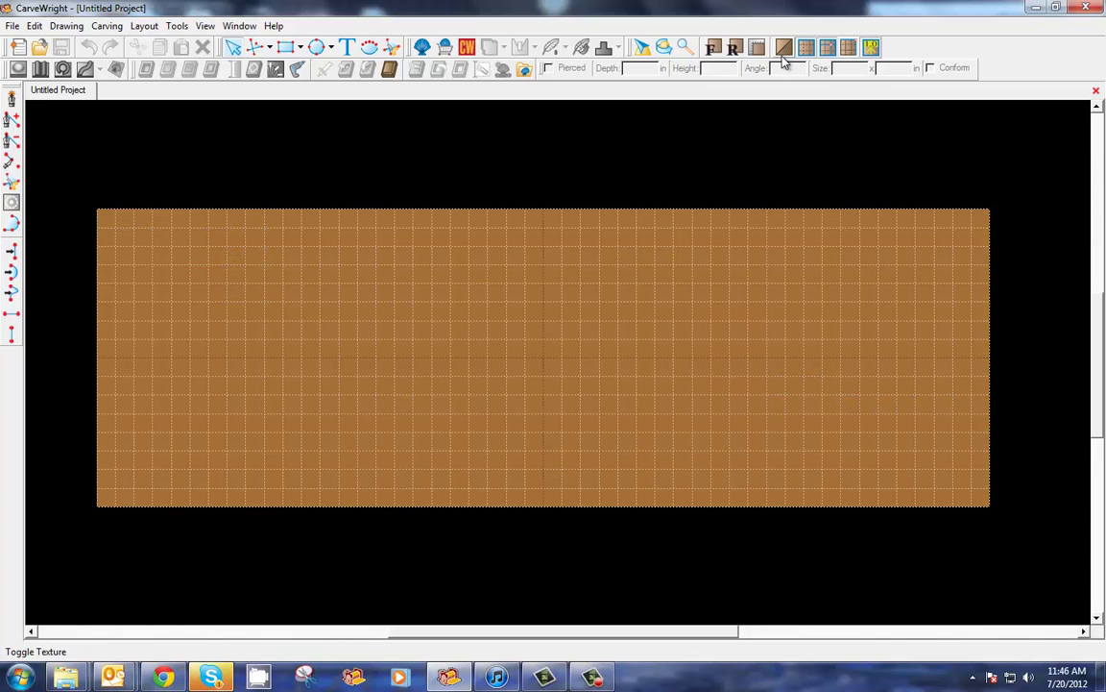
left_click(11, 100)
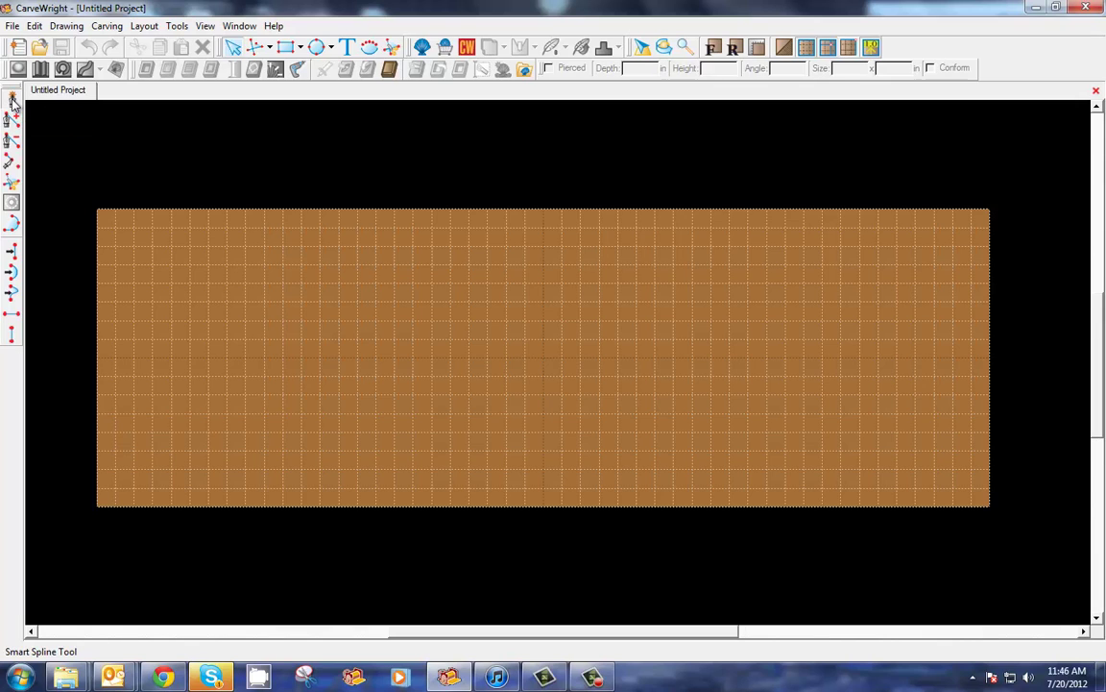
- Draw a closed 15.5 × 2 in blade outline with a curved left tip and 13 in straight edges
left_click(692, 395)
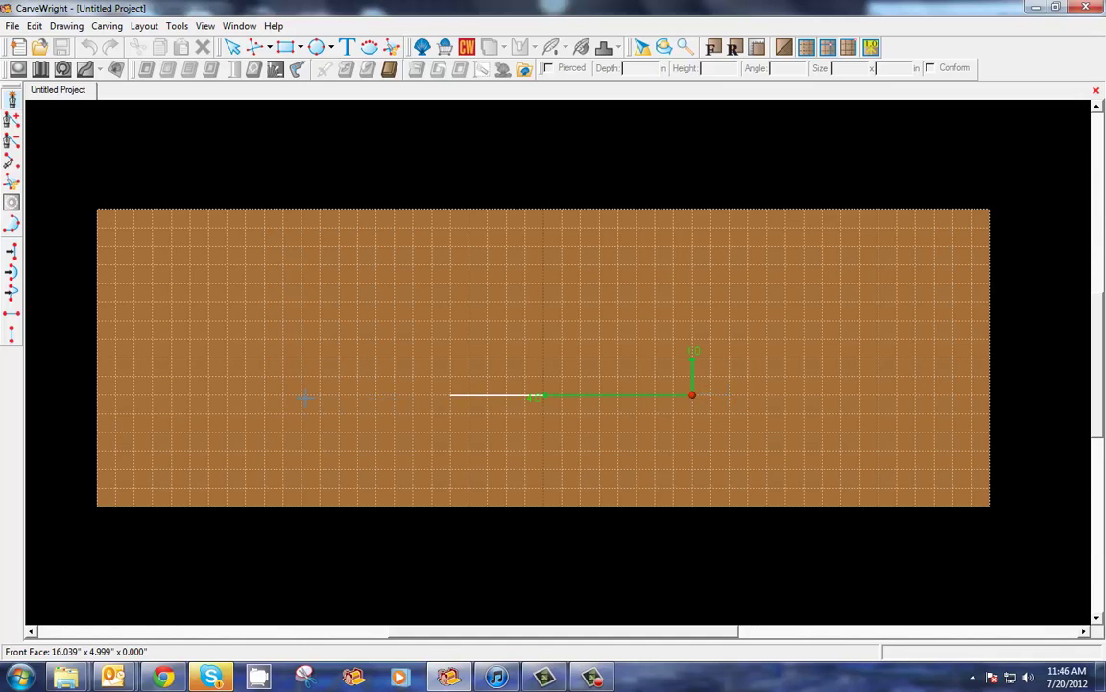
left_click(213, 397)
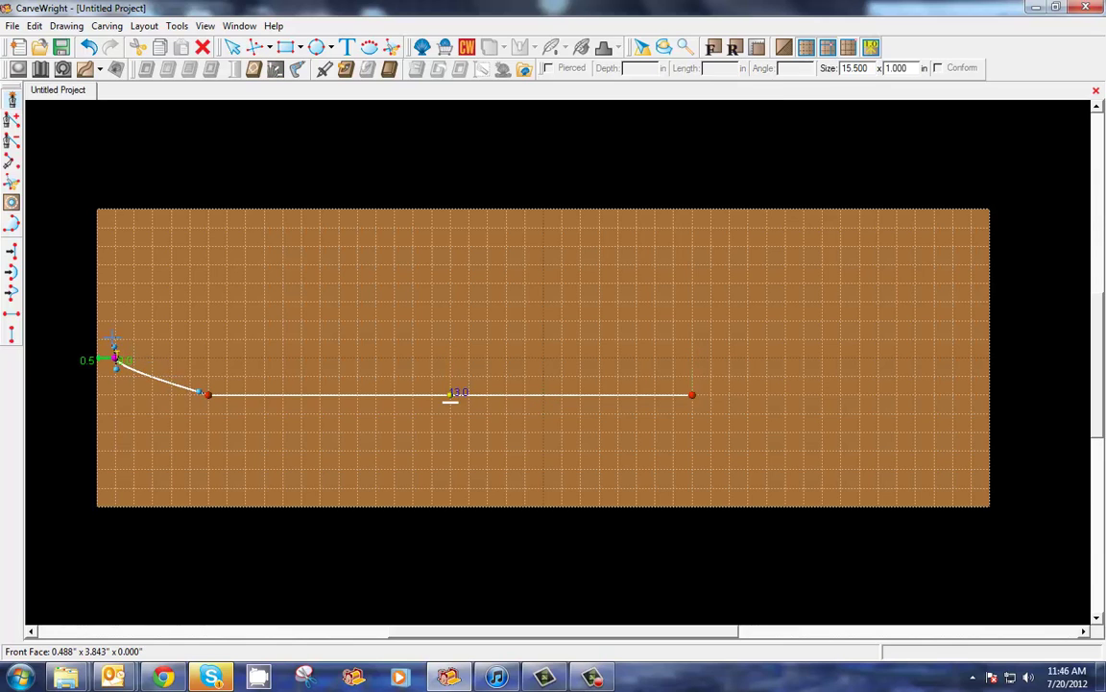
left_click_drag(113, 341, 95, 325)
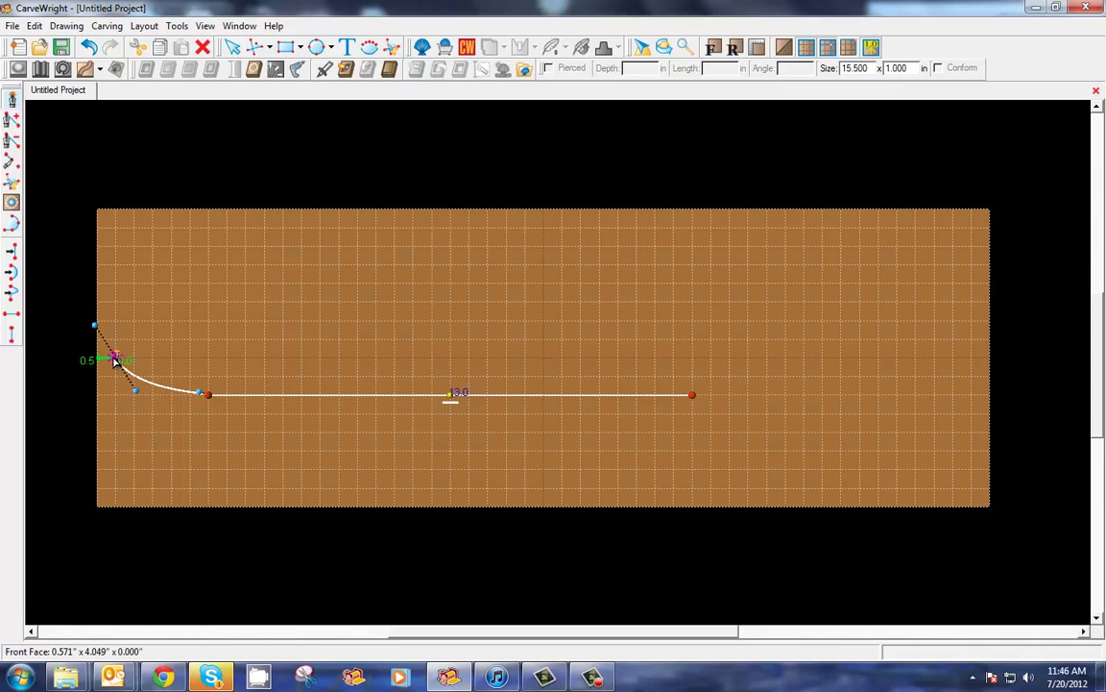
left_click(114, 360)
left_click_drag(208, 318, 279, 320)
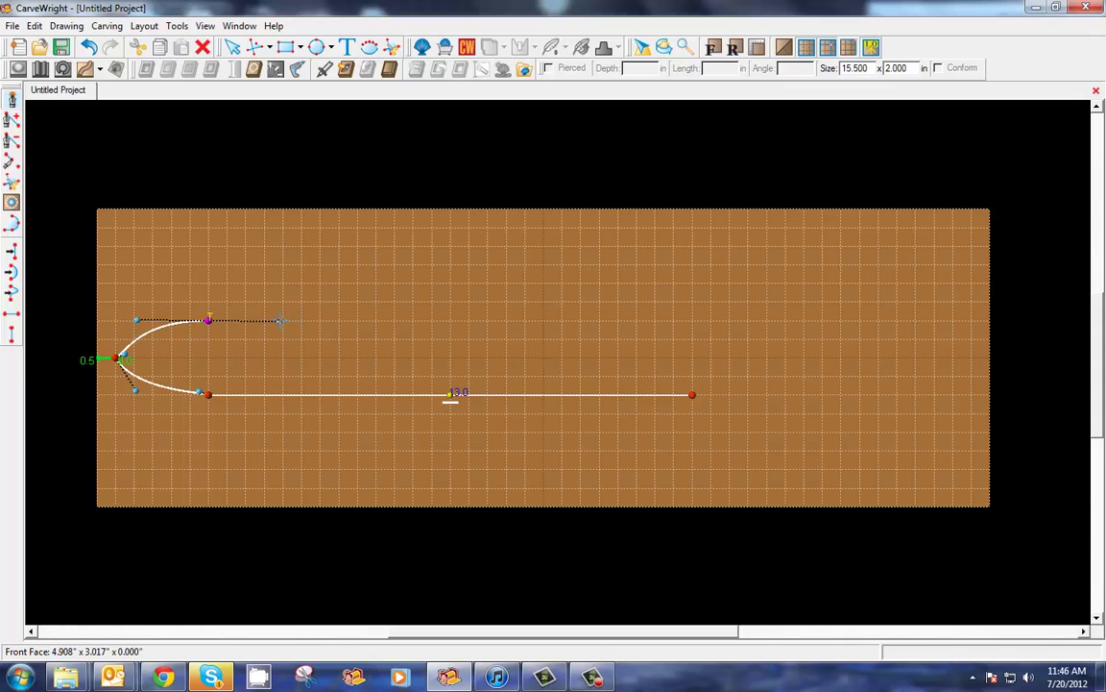
left_click(208, 321)
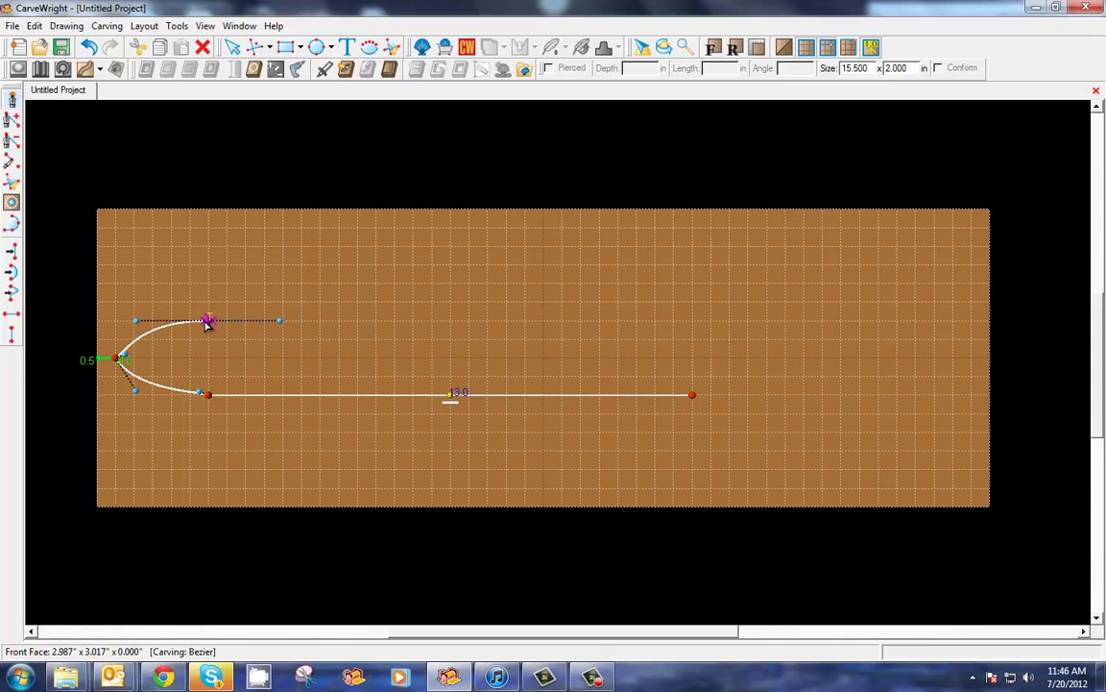
left_click(692, 321)
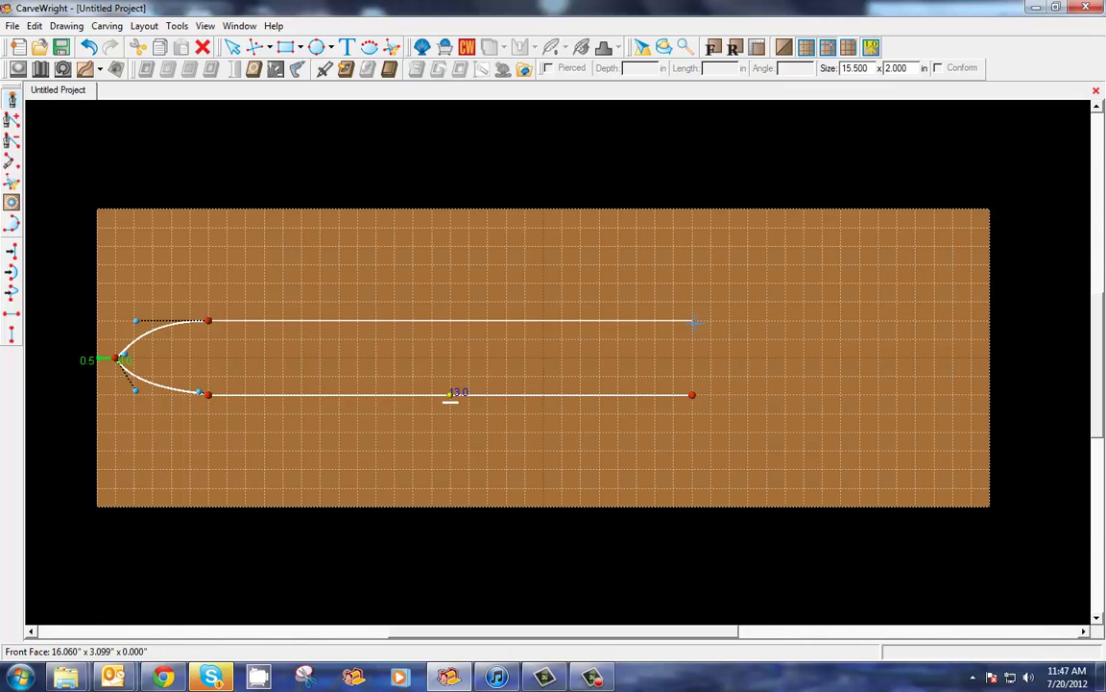
left_click(692, 394)
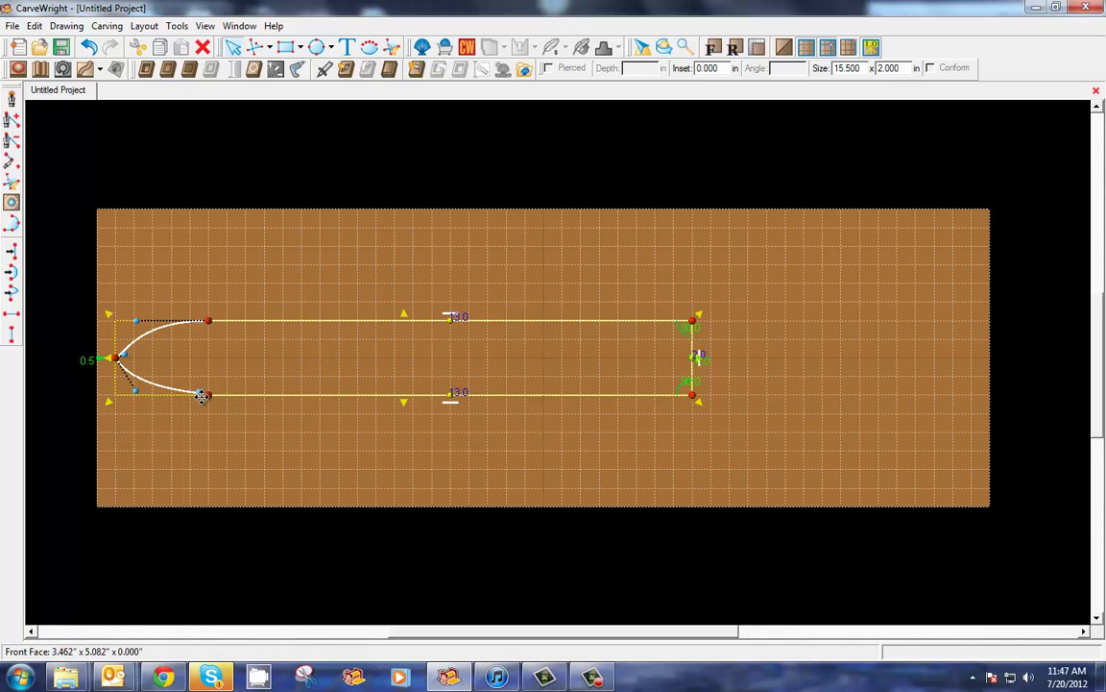
- Adjust the tip's Bezier handles so the upper and lower arcs form a rounded, symmetrical point
scroll(173, 361, "up", 1)
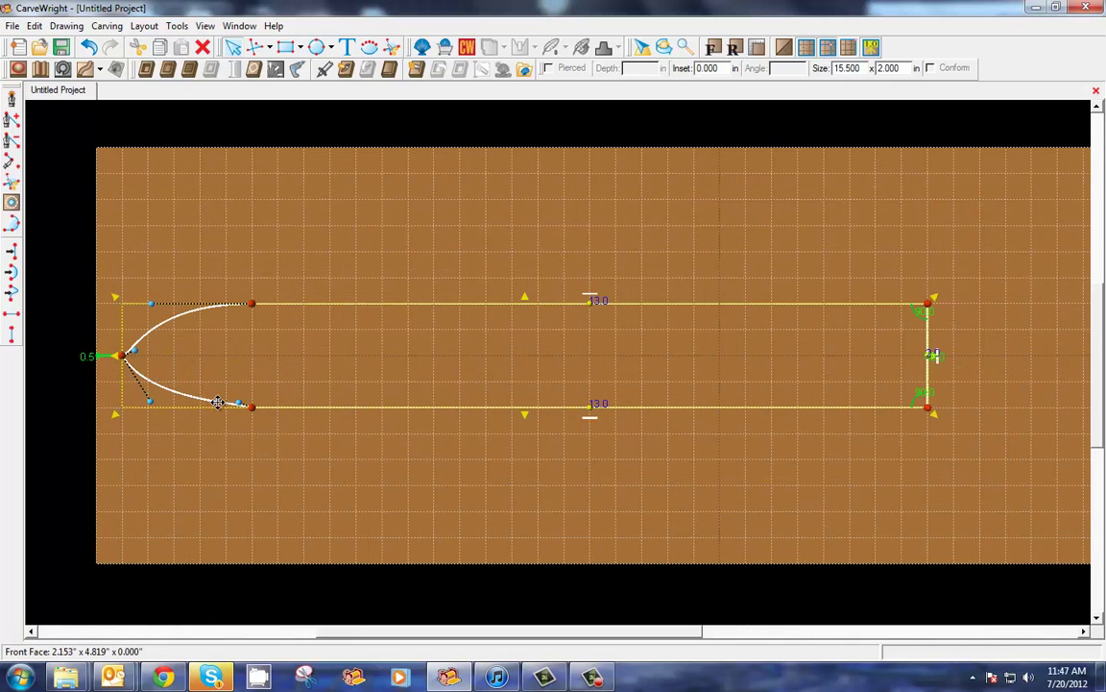
left_click_drag(234, 411, 229, 414)
left_click_drag(153, 303, 227, 312)
left_click_drag(137, 358, 150, 310)
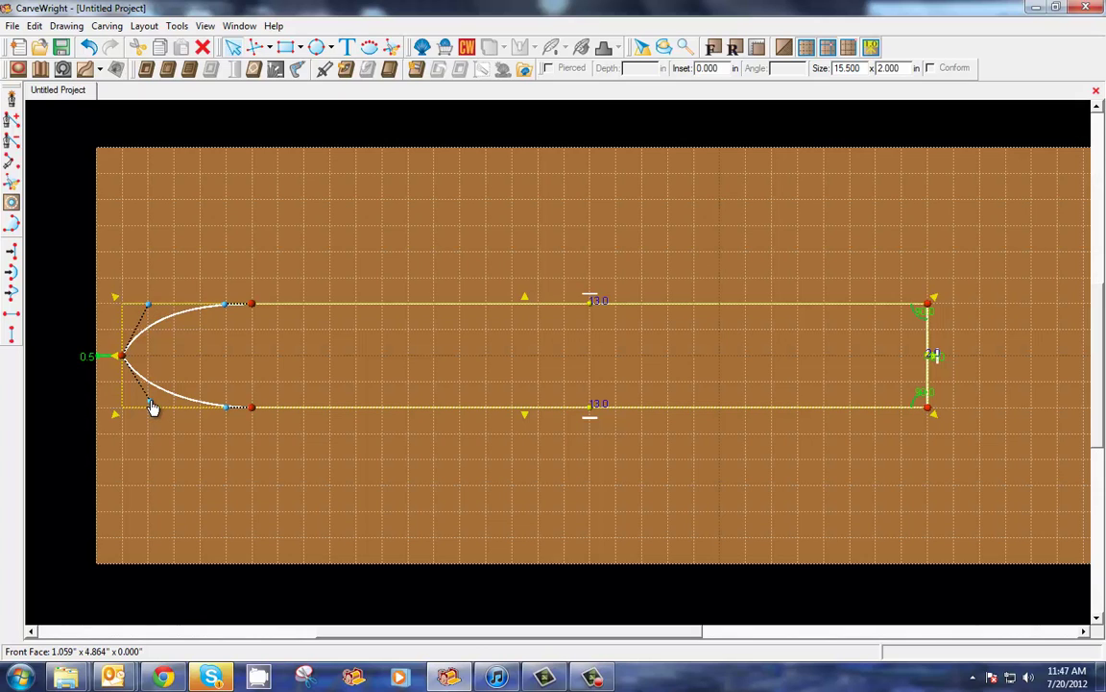
left_click_drag(153, 408, 152, 412)
- Select the blade outline and apply the Sweep: Corner style
left_click(308, 363)
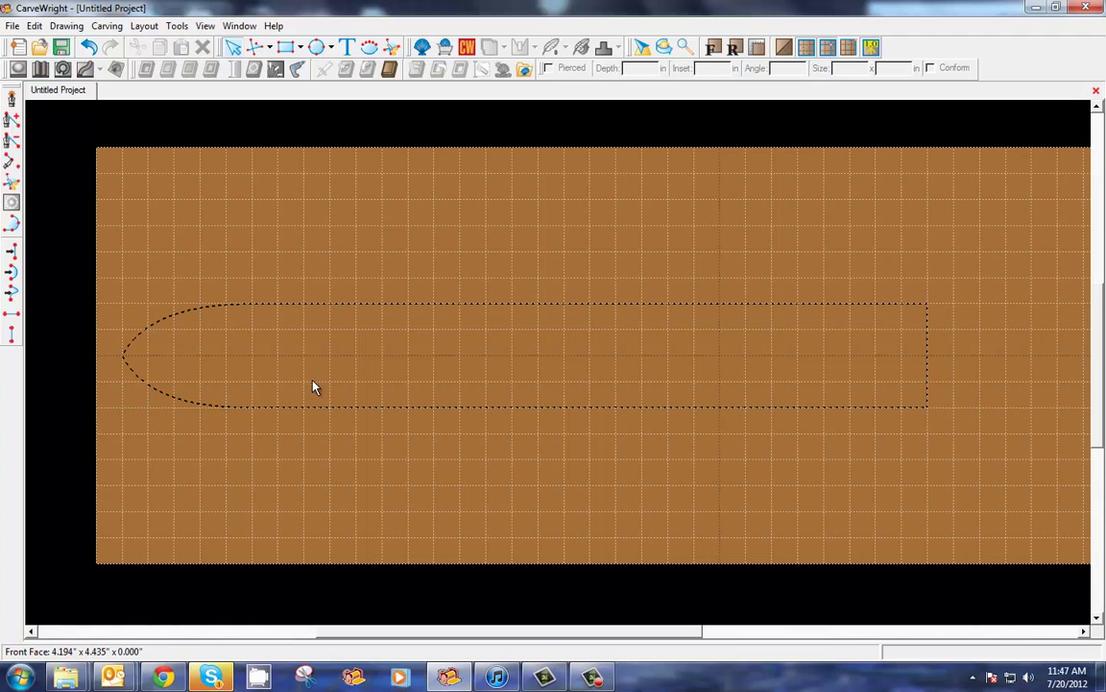
left_click(256, 303)
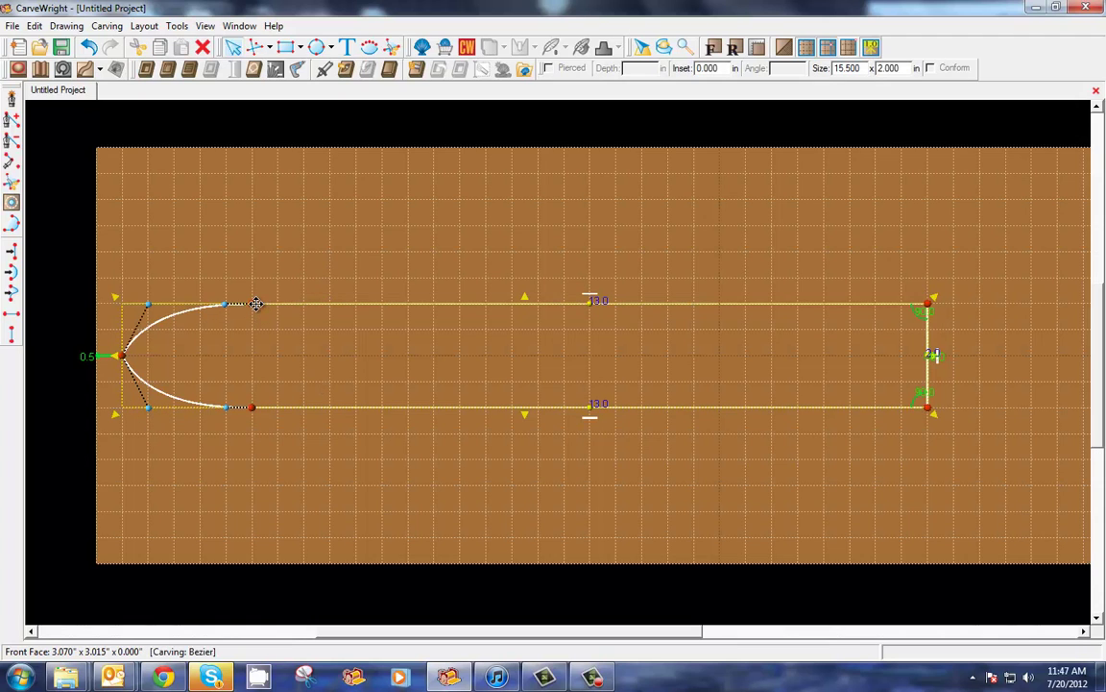
left_click(100, 70)
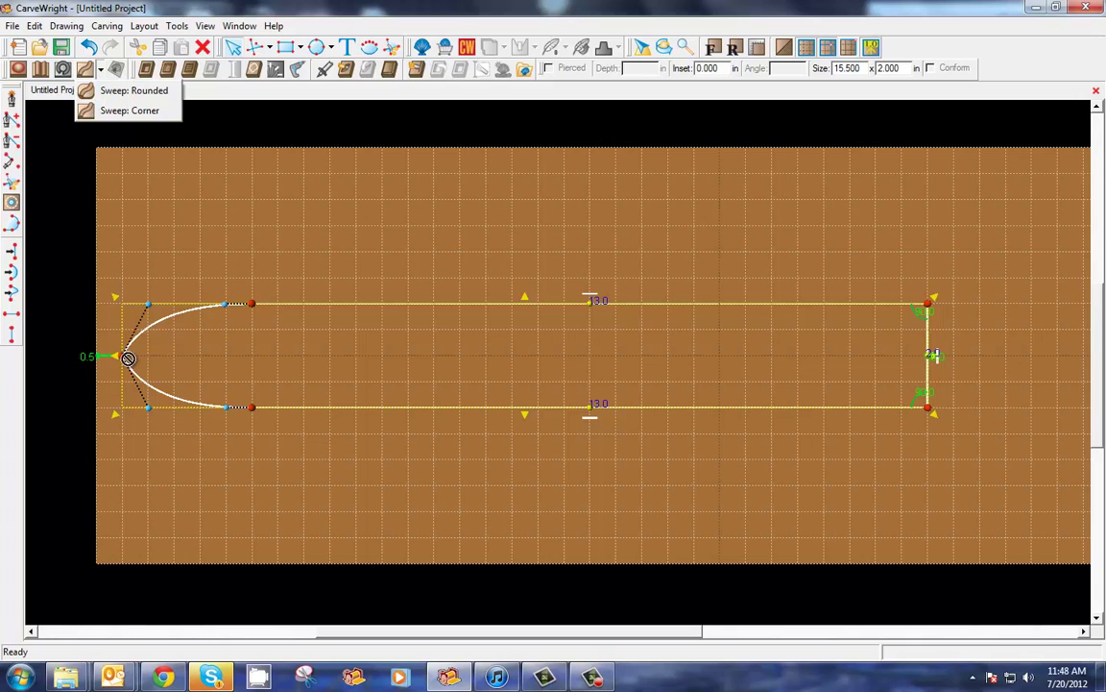
left_click(88, 111)
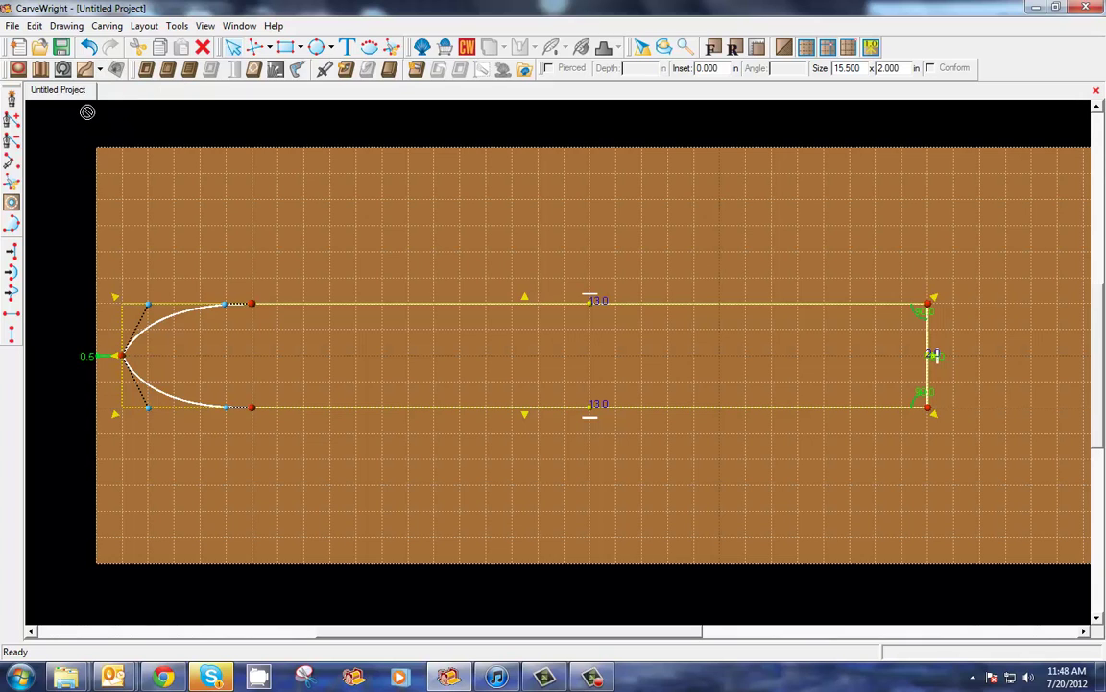
- Open the blade's sweep profile editor and zoom into its profile bar
left_click(84, 70)
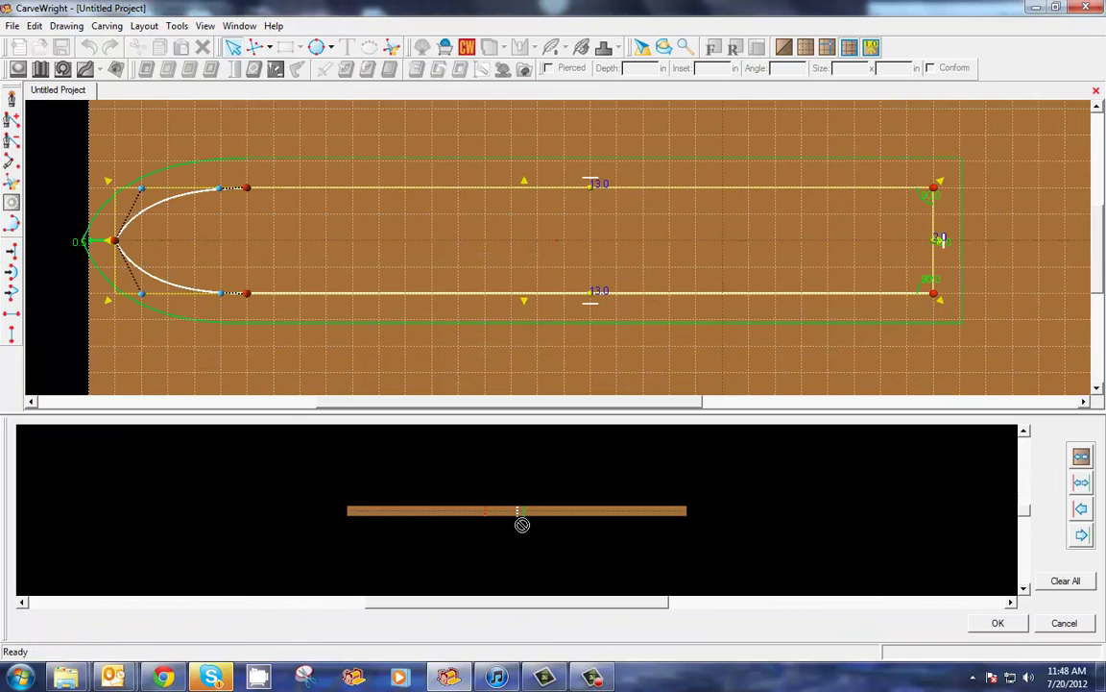
scroll(519, 514, "up", 1)
scroll(519, 513, "up", 4)
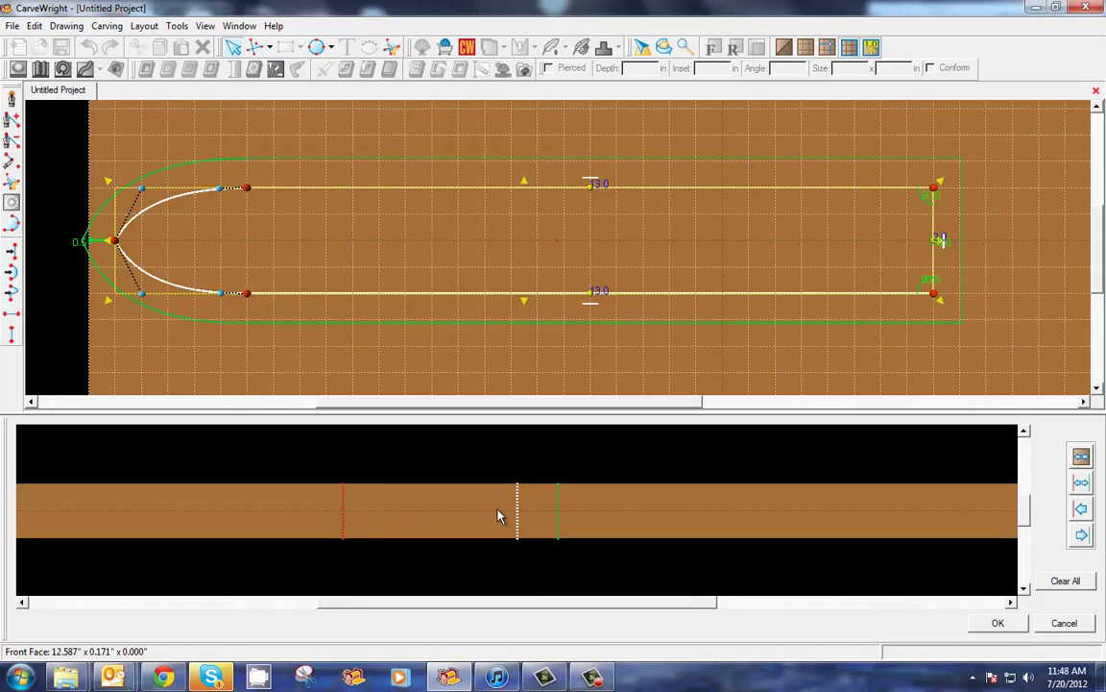
scroll(492, 516, "up", 2)
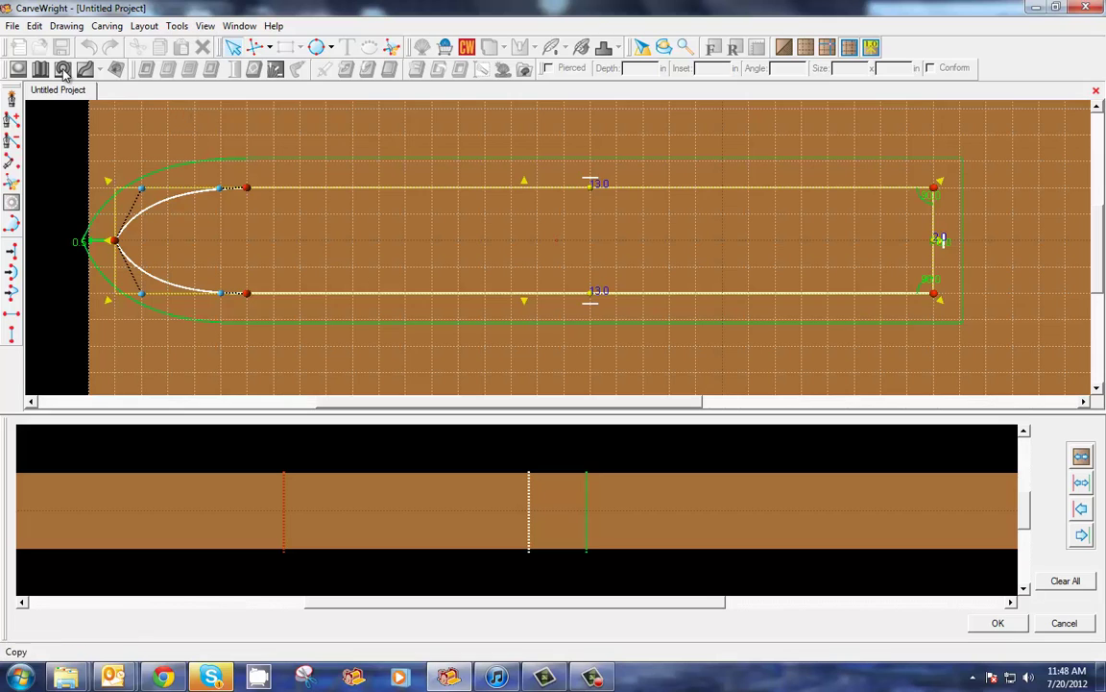
- Draw a connected-lines profile from the centre mark to the left edge, first segment 0.616
left_click(270, 47)
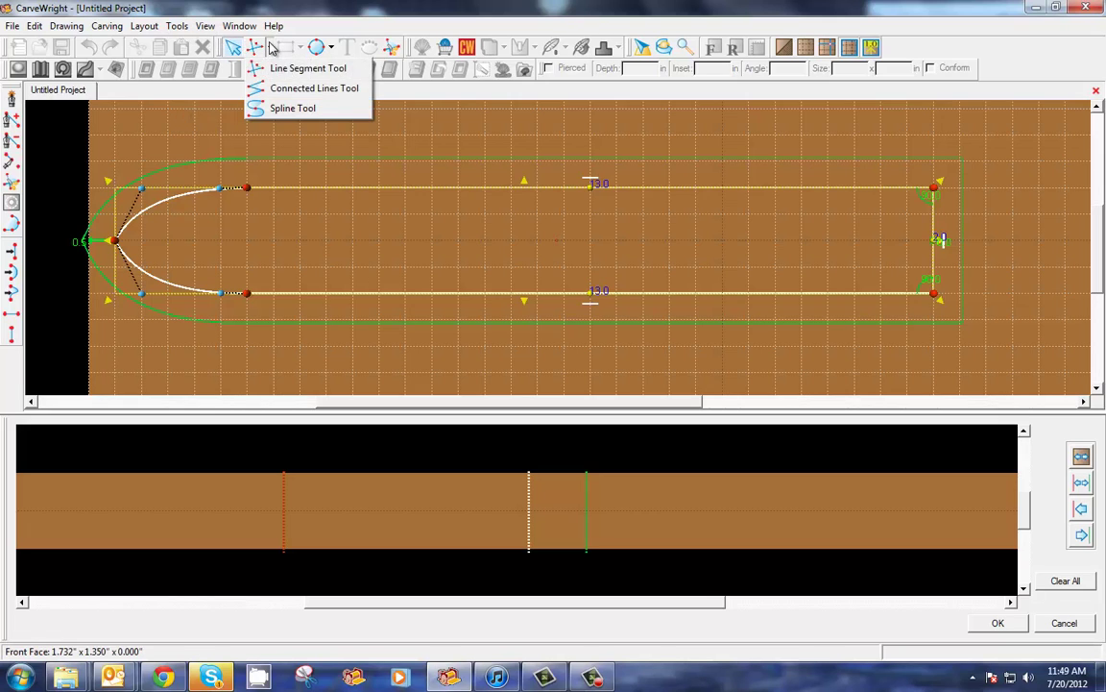
left_click(235, 87)
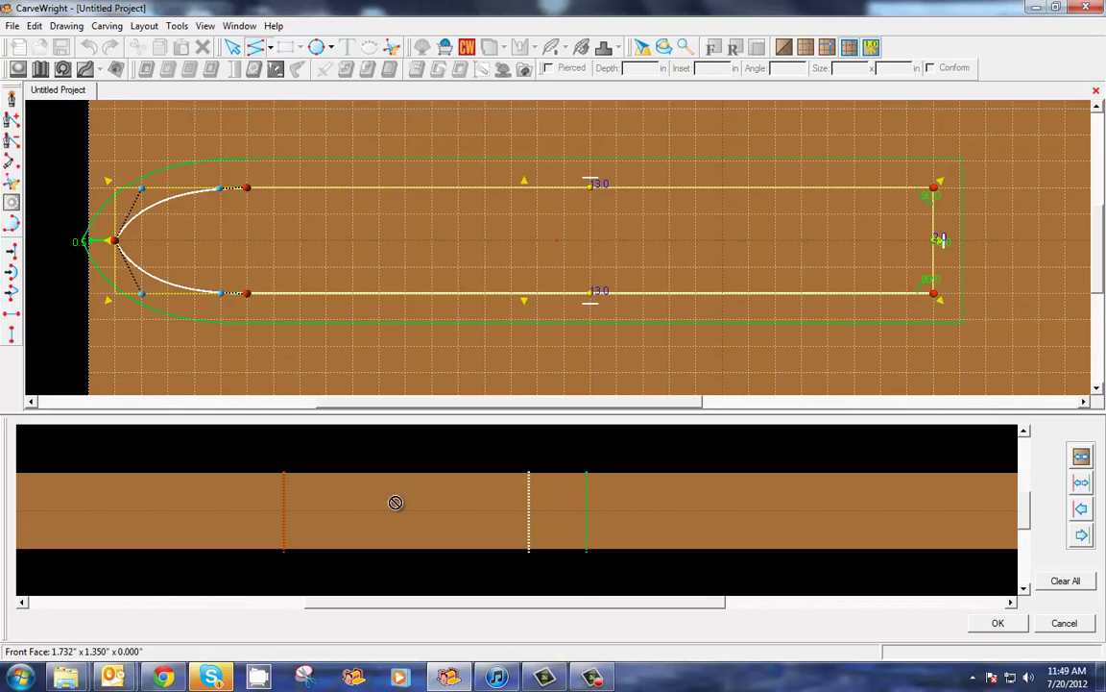
left_click(528, 511)
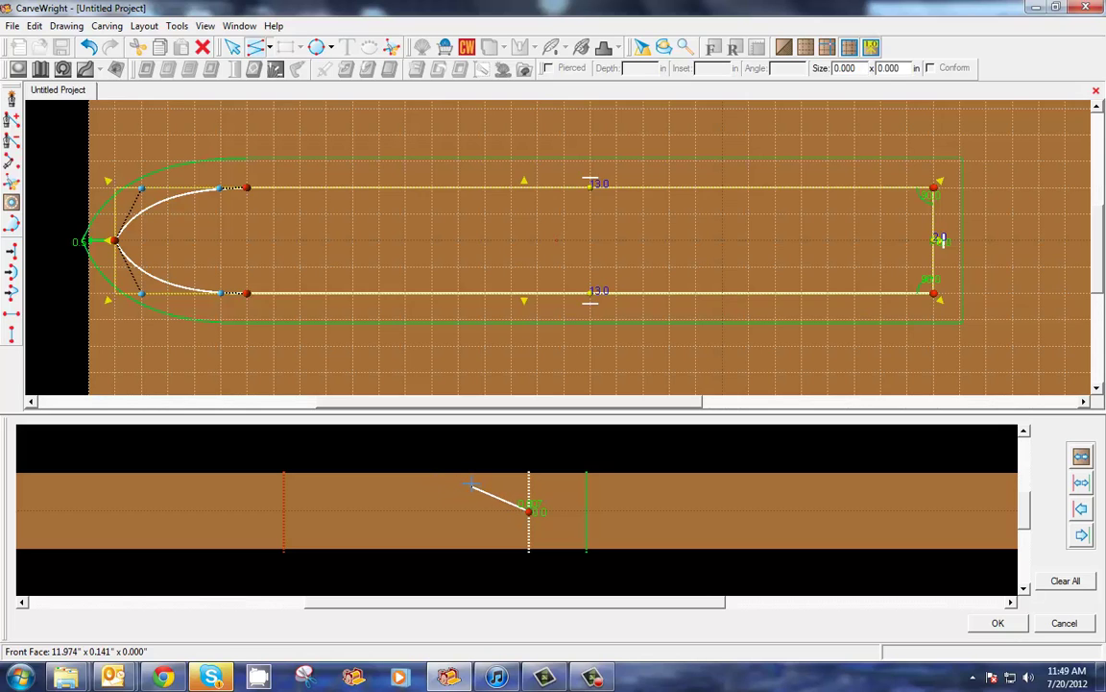
left_click(471, 483)
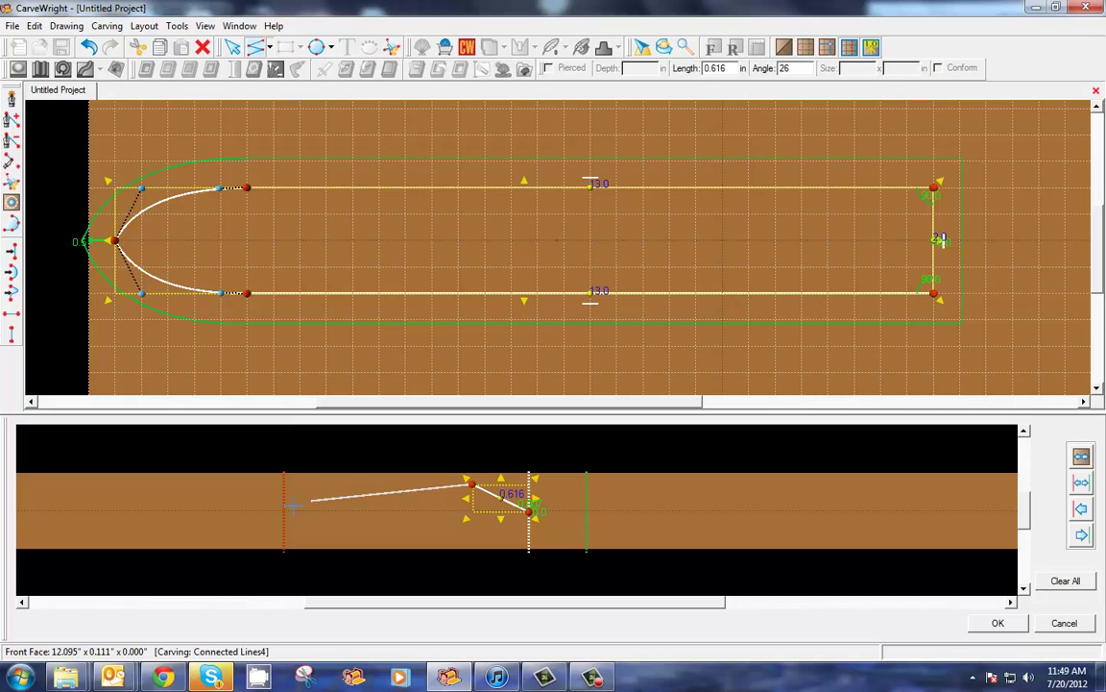
double_click(284, 507)
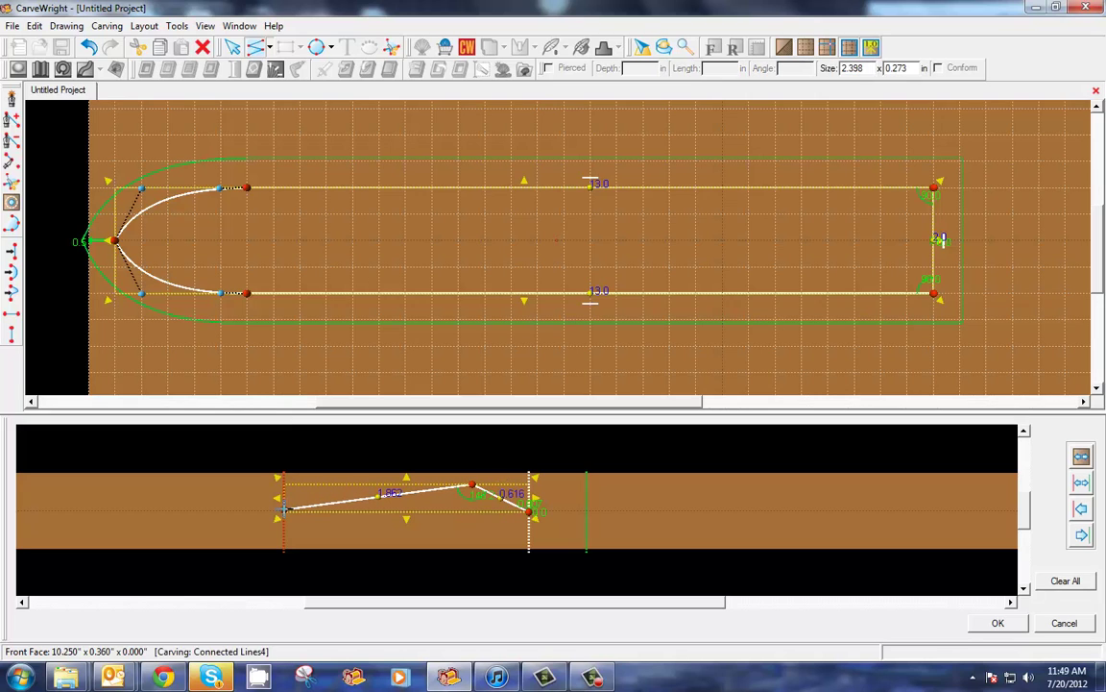
key("Escape")
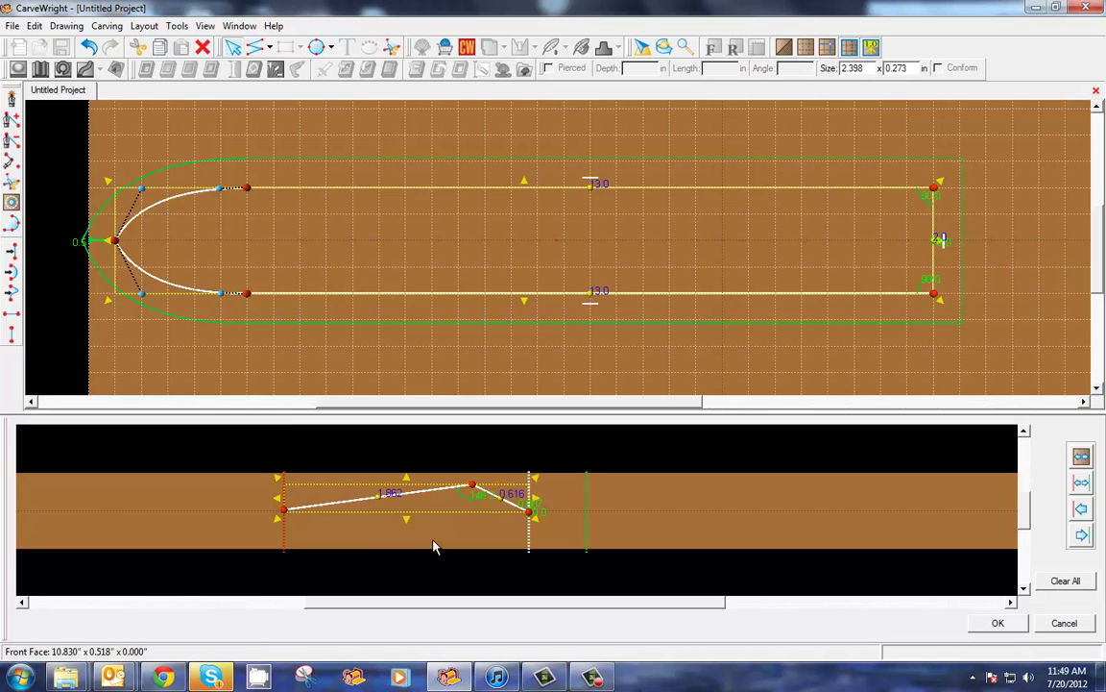
left_click(487, 492)
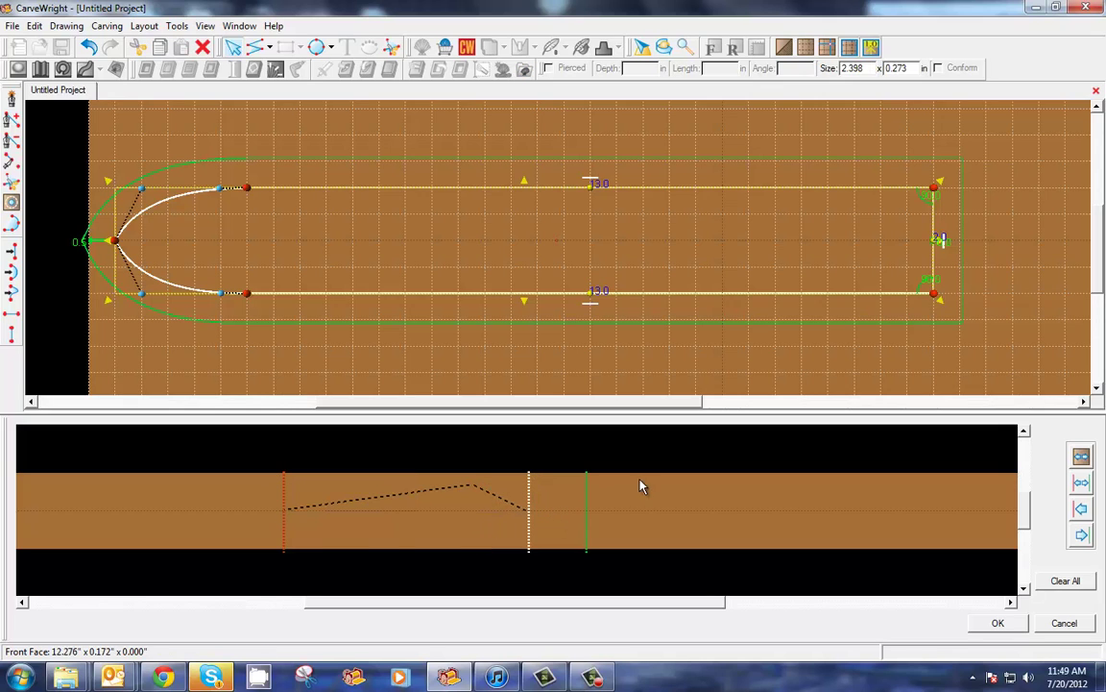
- Fit the profile view between the guides, delete the old long segment, and draw the peaked profile
left_click(1082, 459)
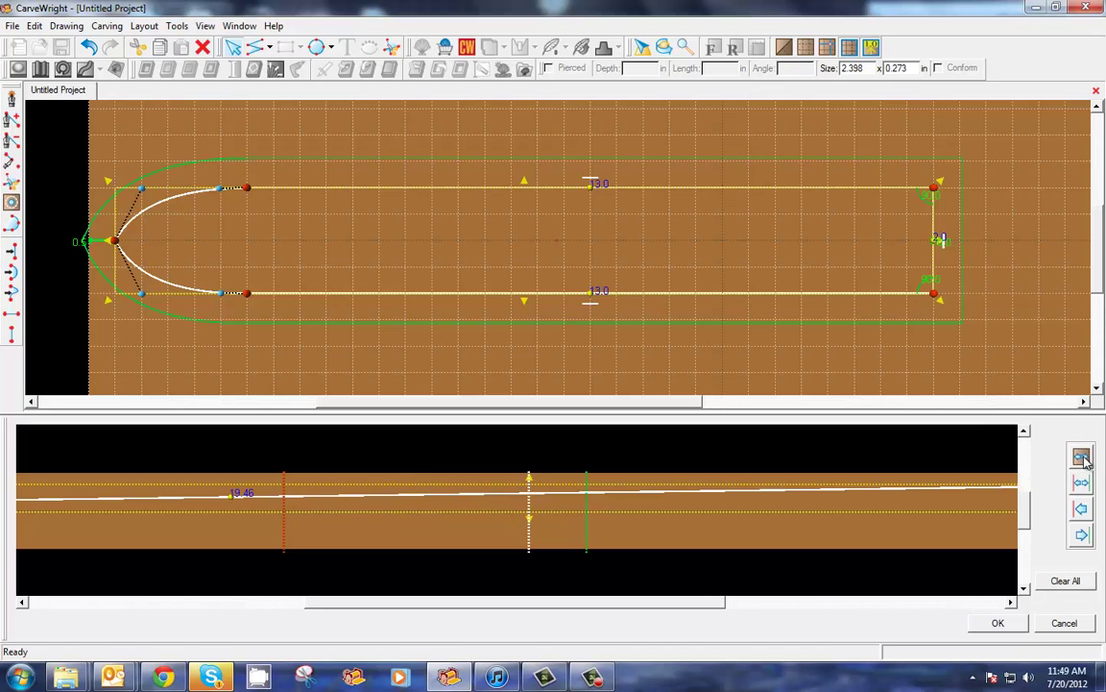
scroll(674, 544, "down", 1)
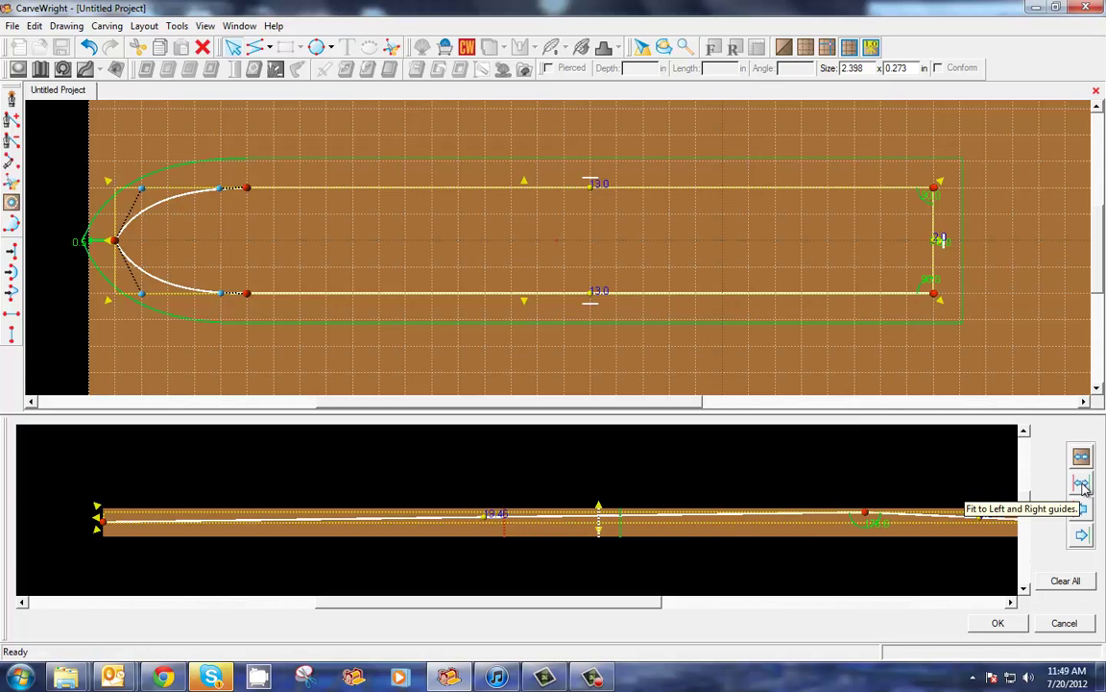
left_click(1082, 488)
scroll(608, 546, "up", 3)
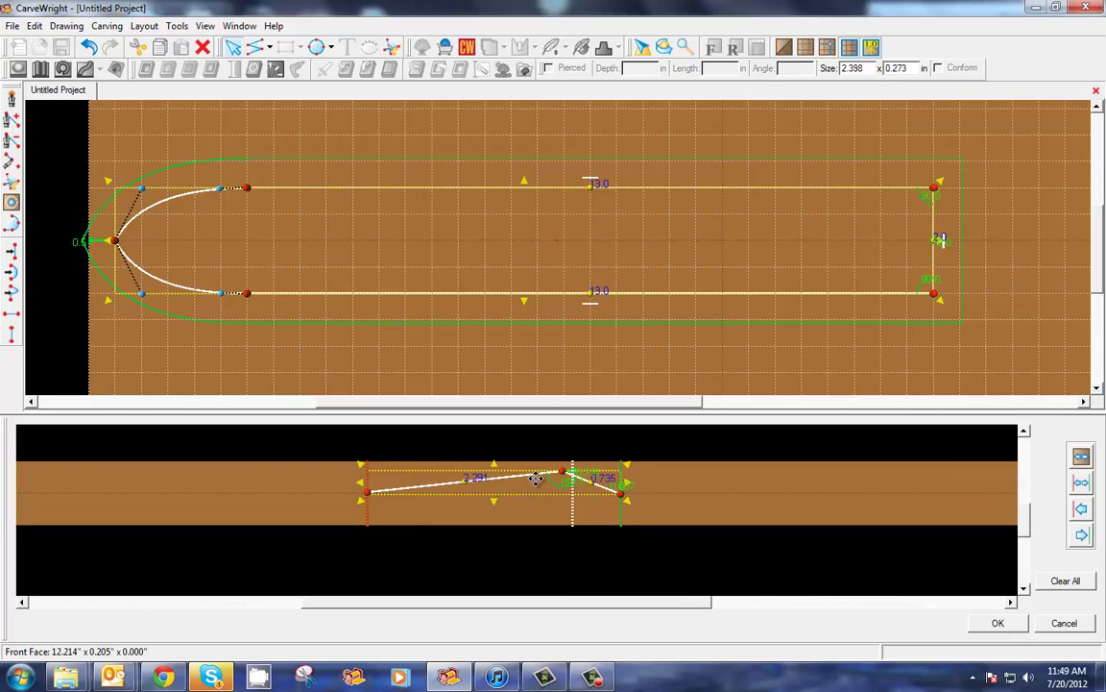
scroll(535, 478, "up", 1)
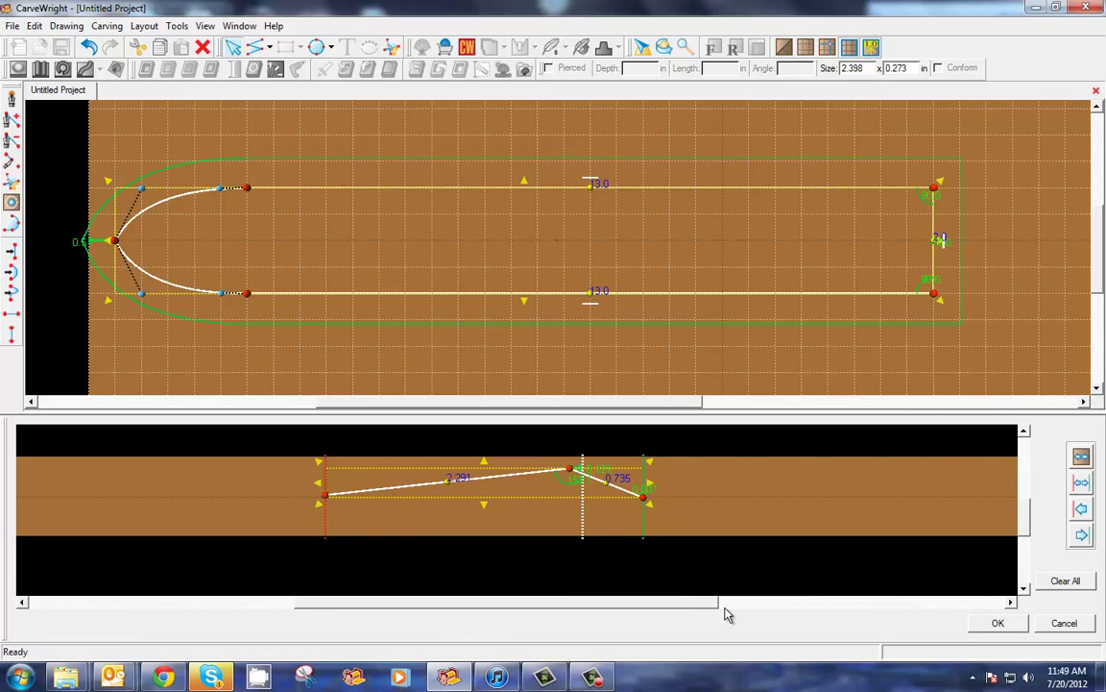
left_click(1083, 538)
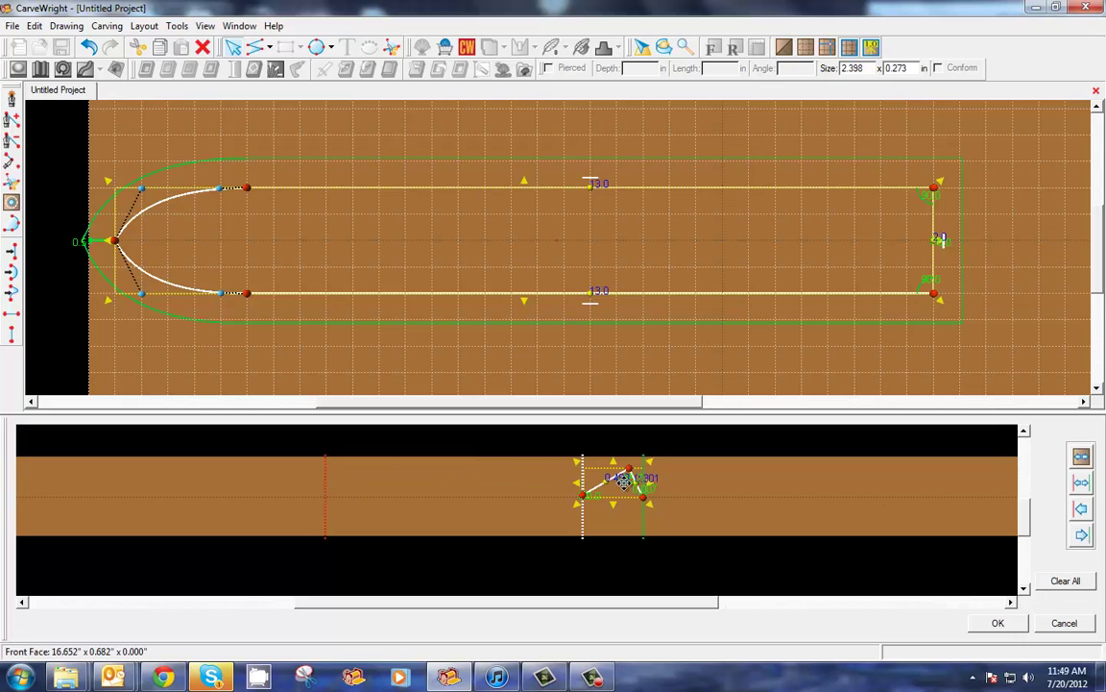
left_click(1083, 509)
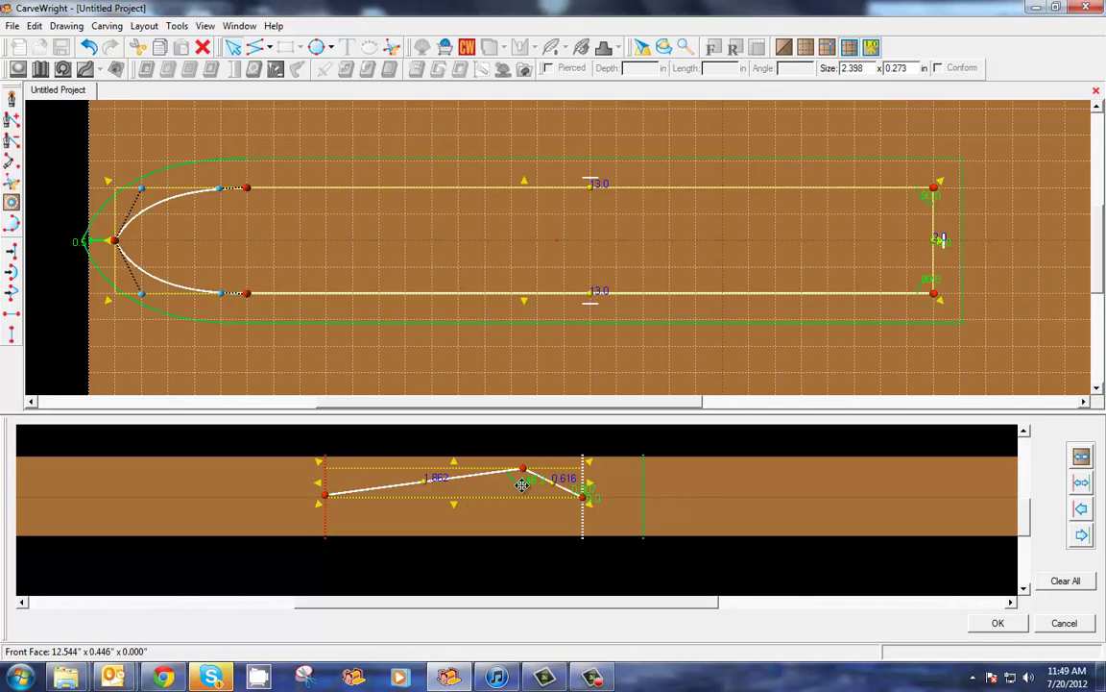
scroll(447, 497, "up", 1)
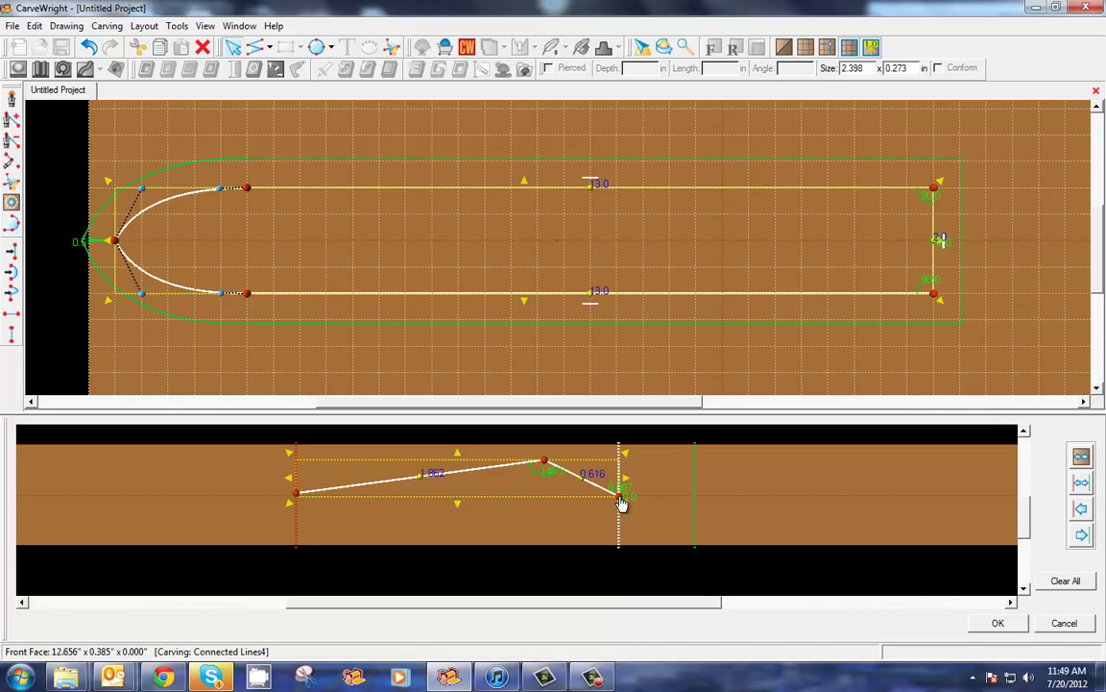
- Attach the profile end to the right guide at 0.375 height, then raise the start and shift the peak left
right_click(621, 503)
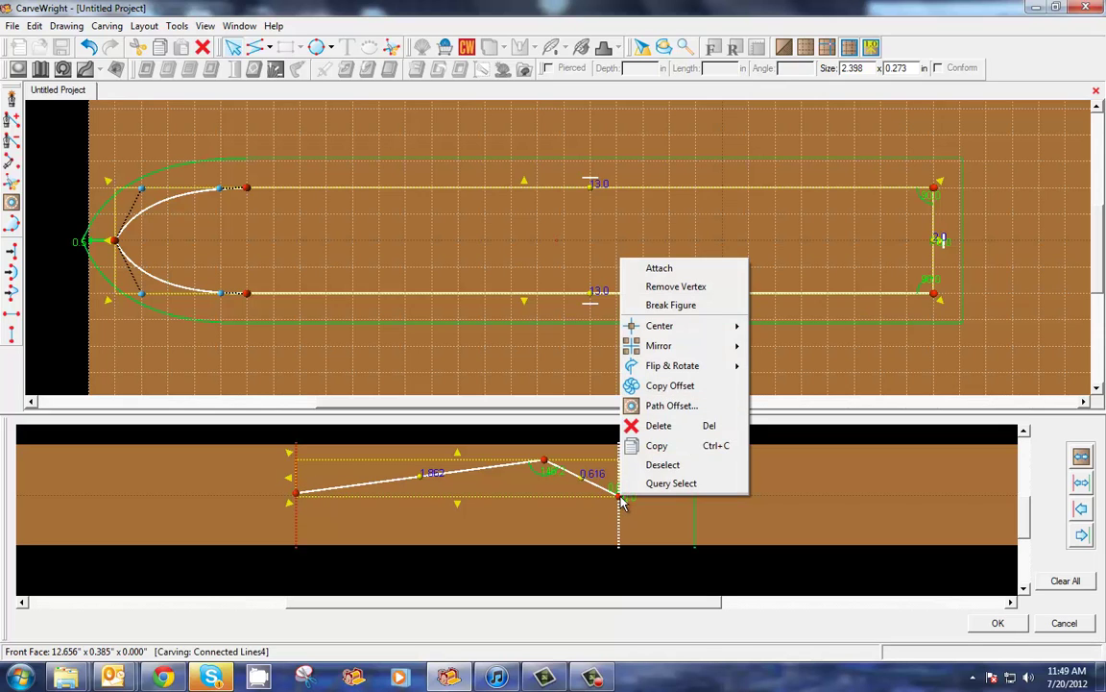
left_click(673, 268)
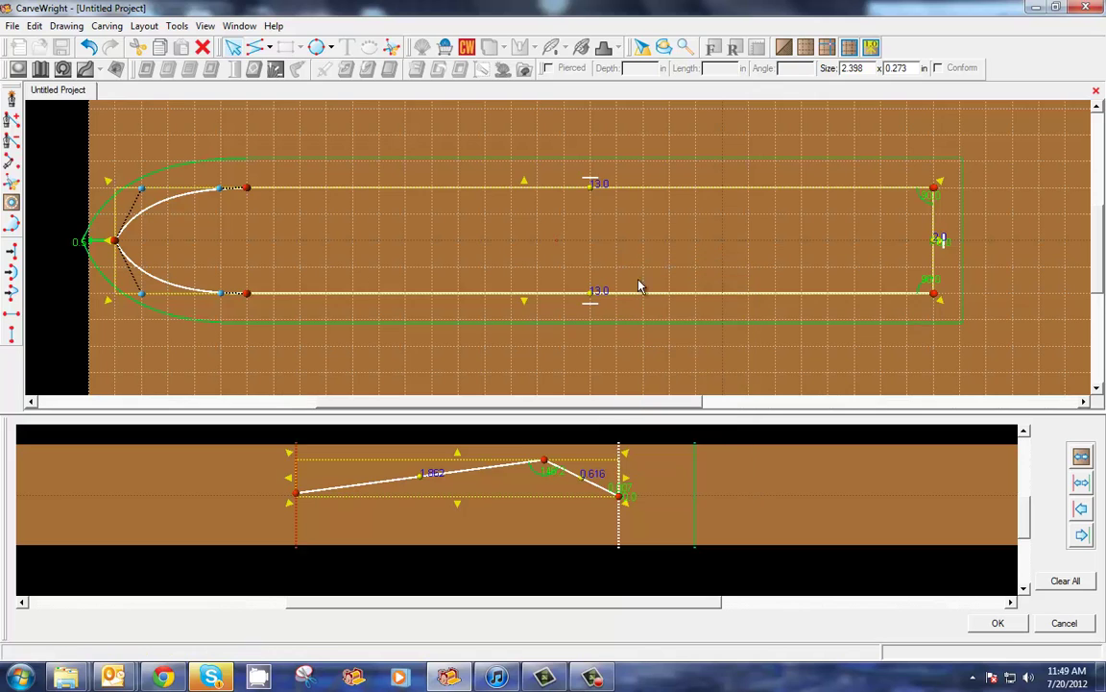
left_click(611, 442)
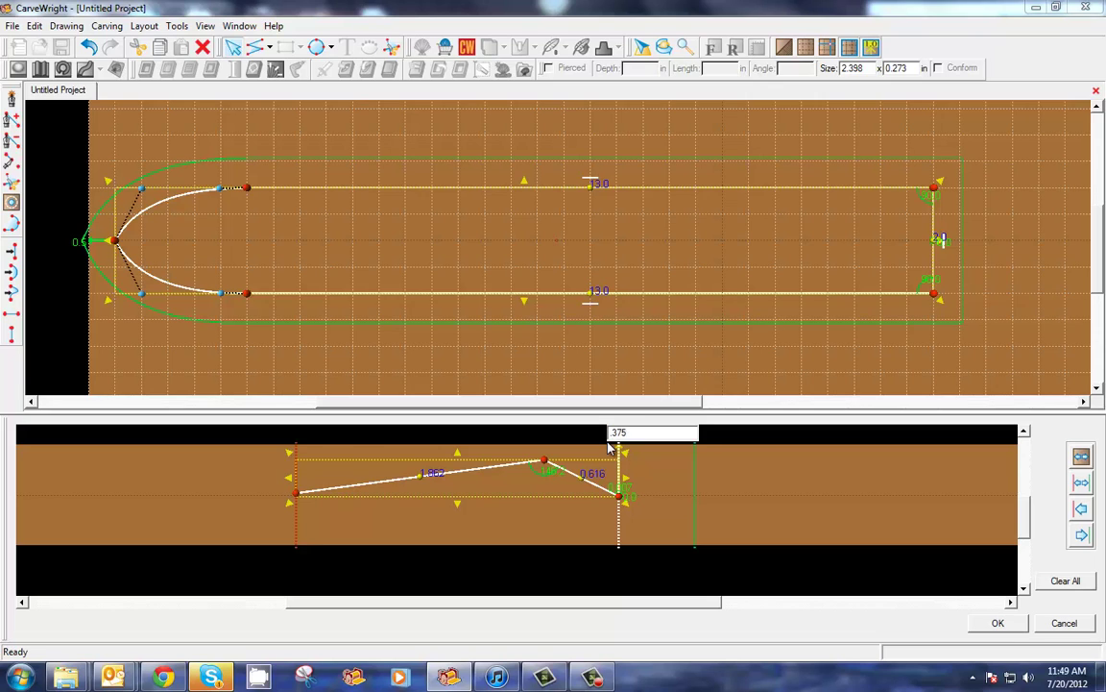
type(".375")
key("Return")
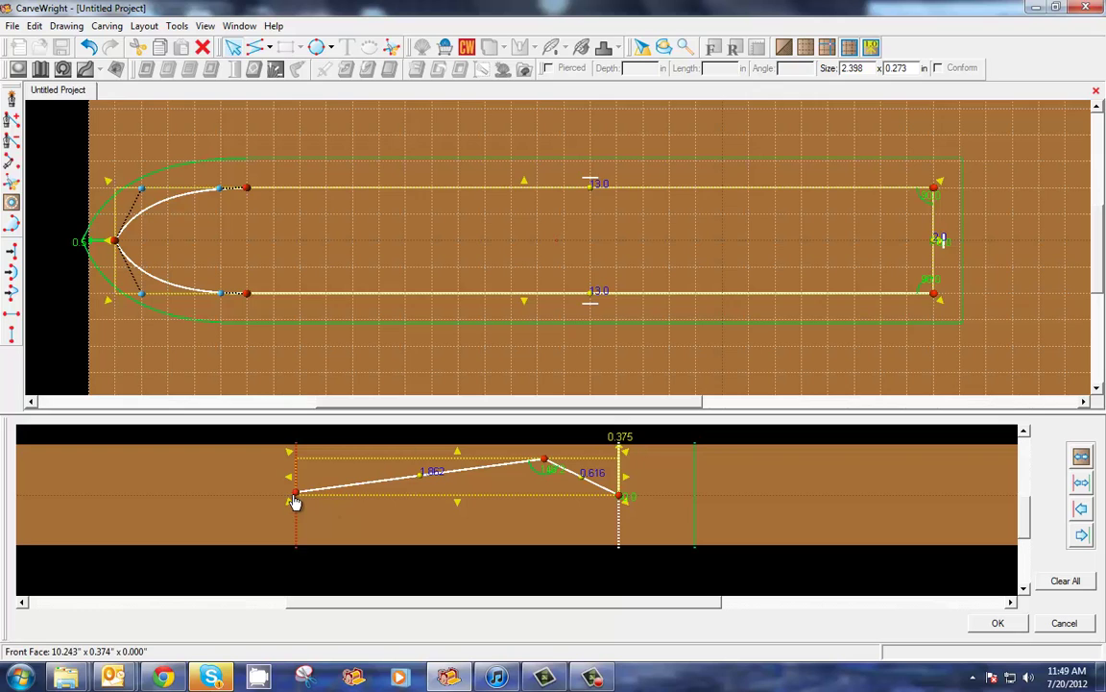
left_click_drag(296, 502, 298, 483)
left_click_drag(545, 462, 530, 465)
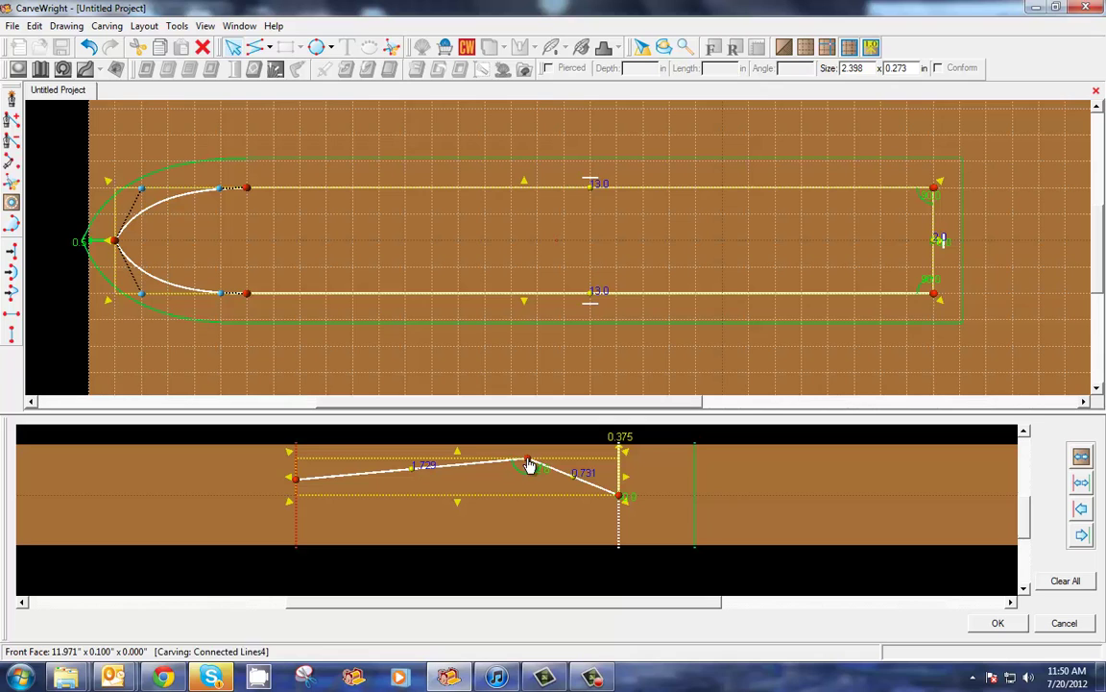
- Apply the ridge profile and set the sword carving depth to 0.375 in
left_click(1000, 623)
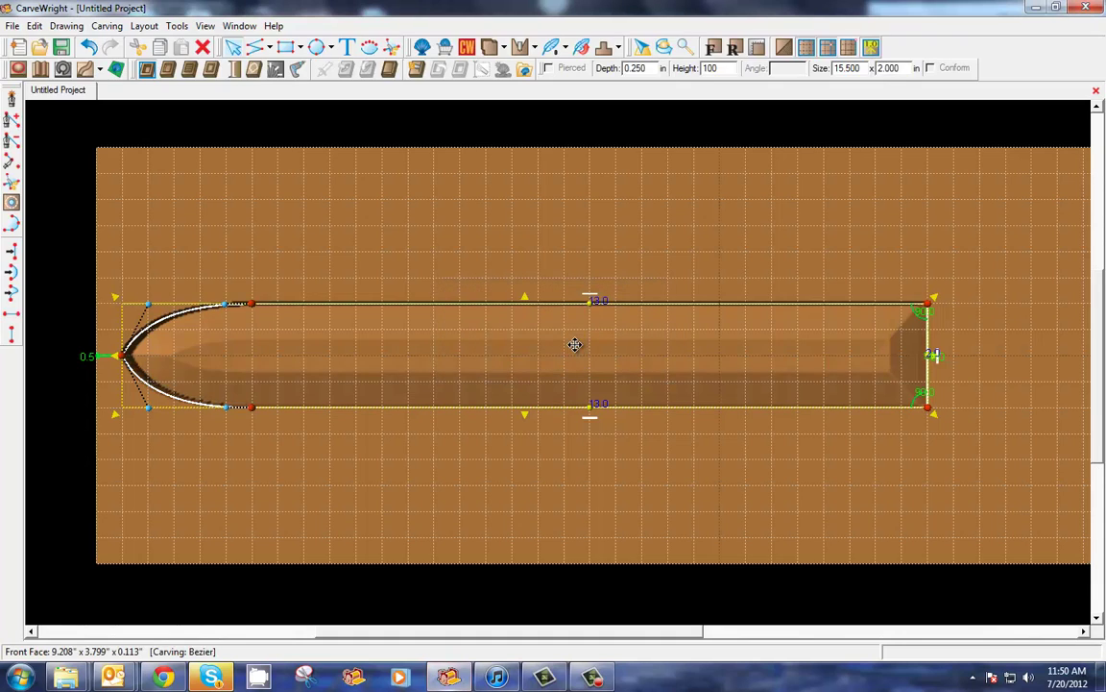
right_click_drag(439, 406, 565, 385)
left_click(730, 44)
right_click_drag(521, 378, 511, 353)
- Orbit to inspect the bevelled blade, then return to Front View and deselect the carving
right_click_drag(561, 386, 593, 389)
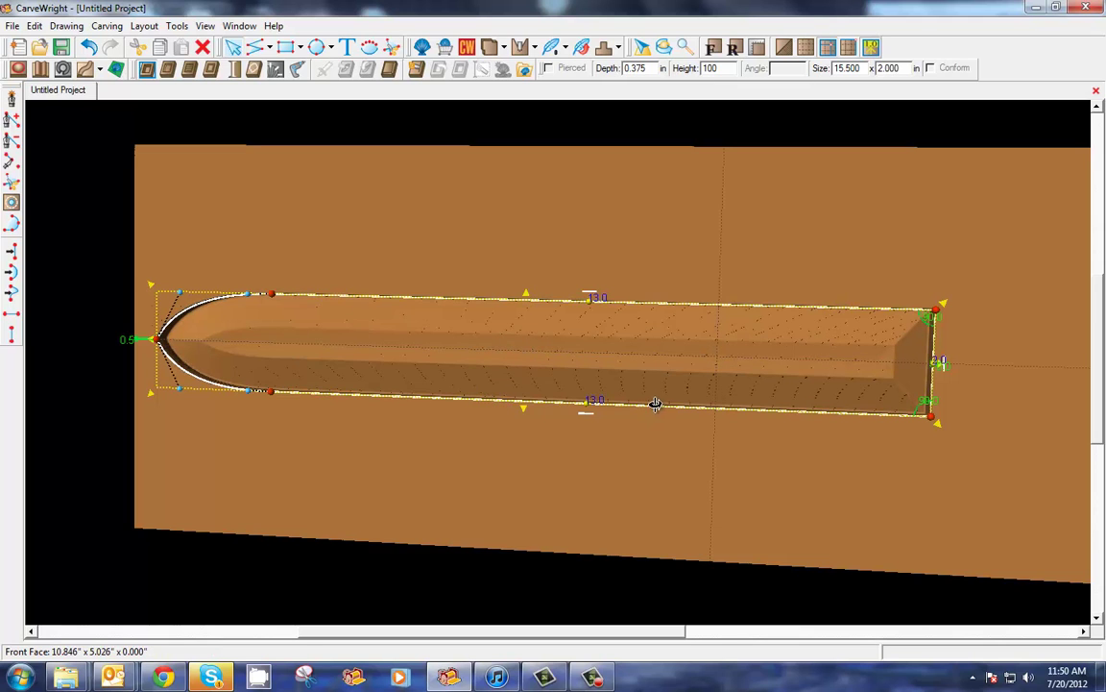
right_click_drag(657, 398, 702, 400)
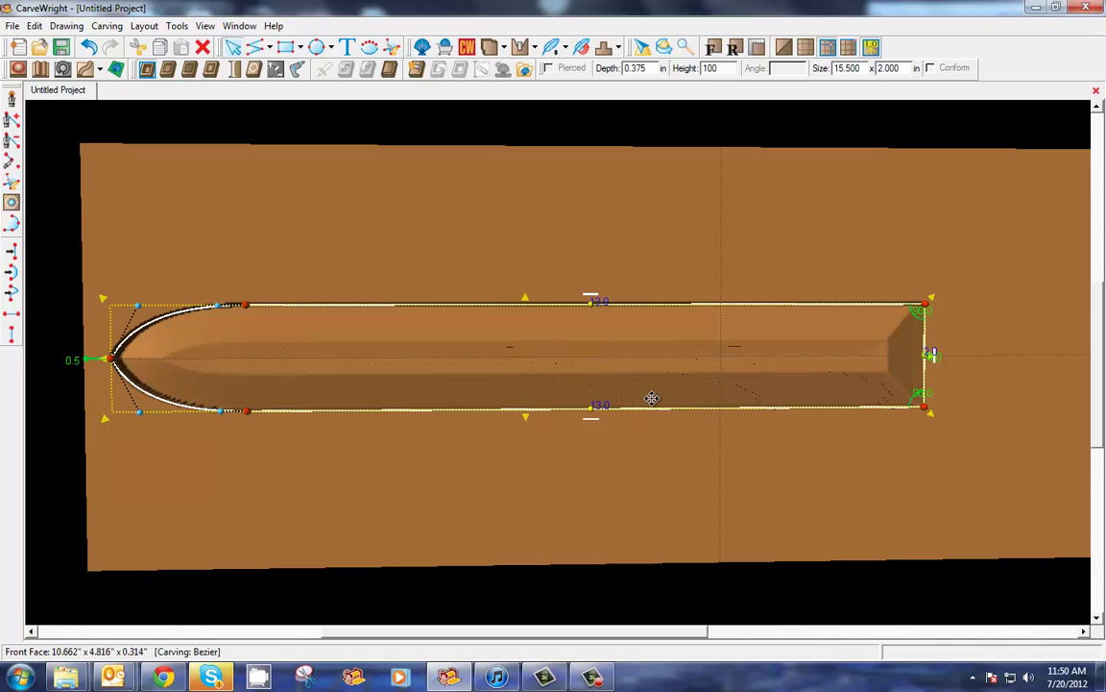
scroll(692, 392, "up", 1)
scroll(701, 390, "down", 1)
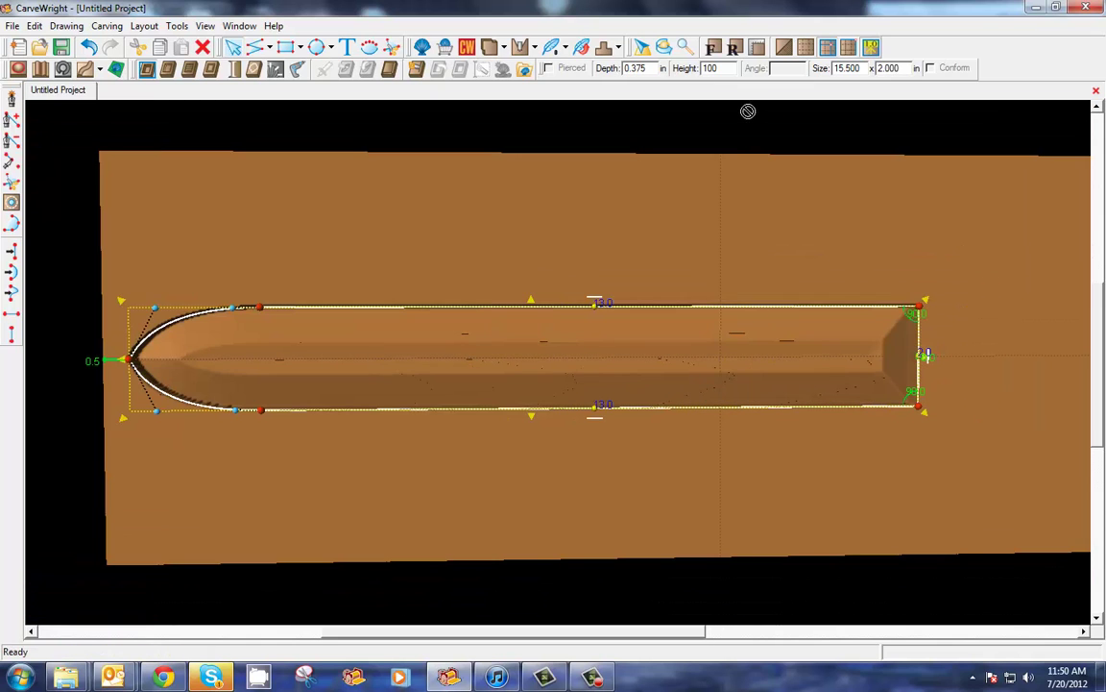
left_click(641, 46)
scroll(788, 423, "up", 2)
left_click(728, 348)
scroll(728, 348, "up", 1)
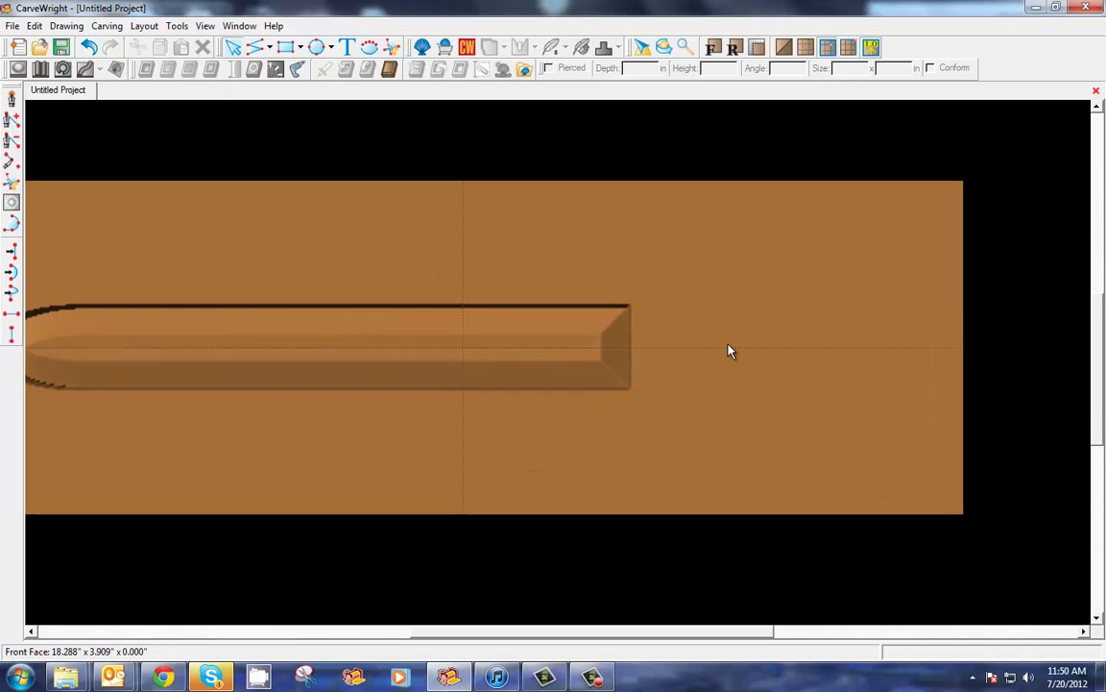
- Place the first Filagrees pattern from the pattern library on the board past the blade
left_click(424, 48)
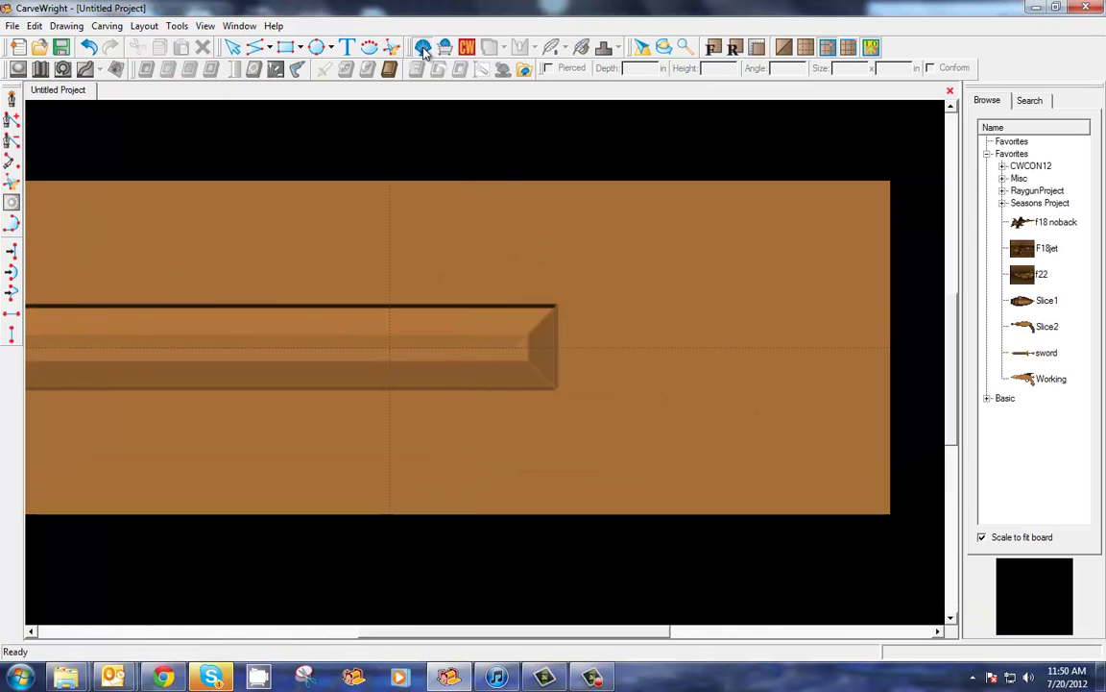
left_click(987, 399)
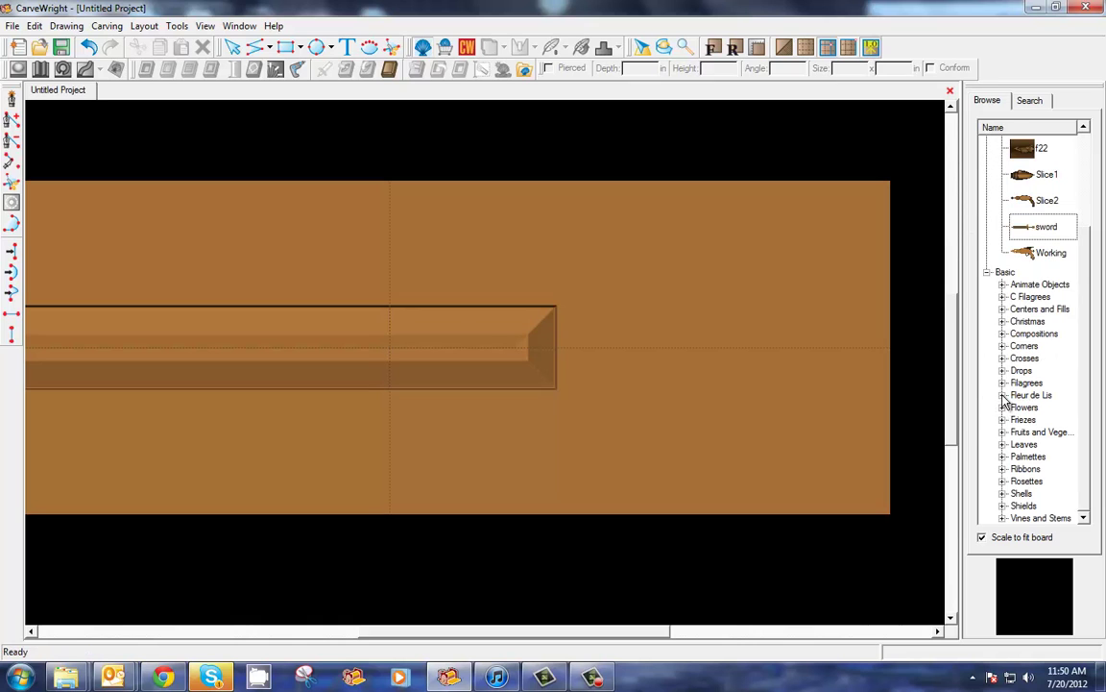
left_click(1002, 397)
left_click(1003, 375)
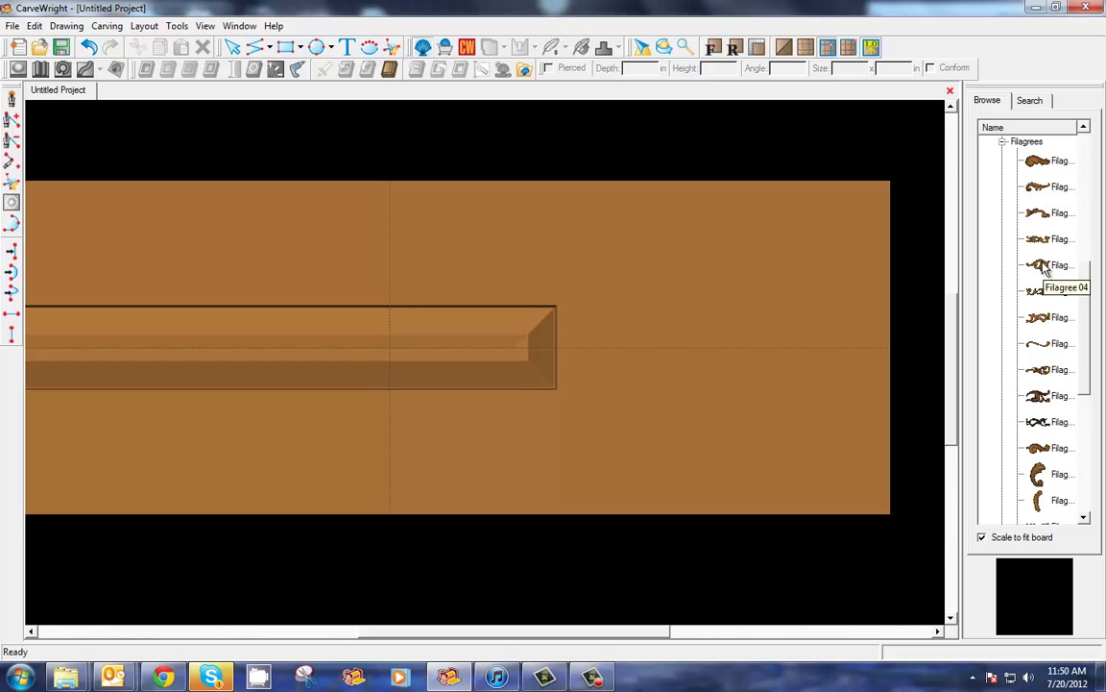
left_click(1038, 160)
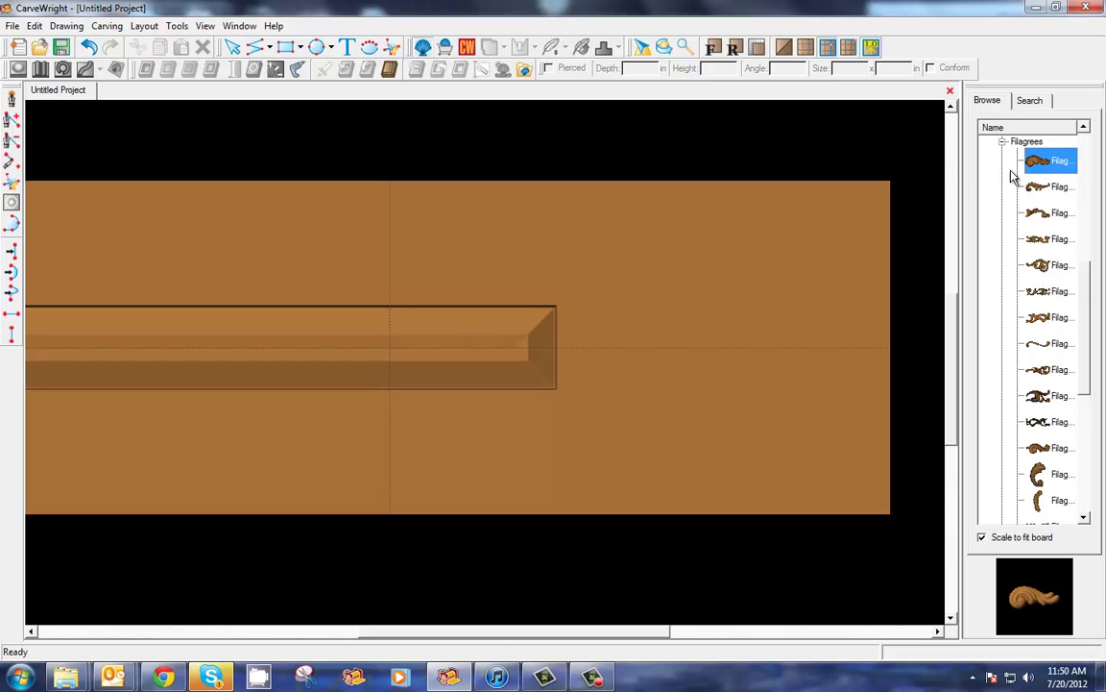
left_click(579, 342)
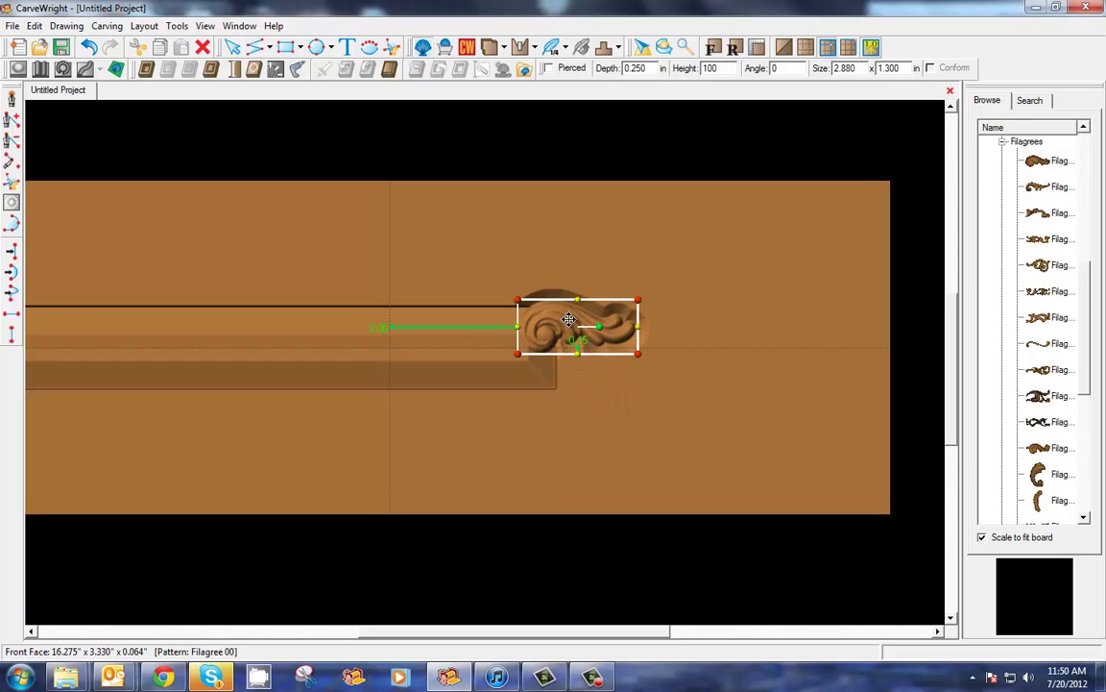
- Rotate the filigree 90 degrees and move it beside the blade's right end
left_click(791, 68)
type("90")
key("Return")
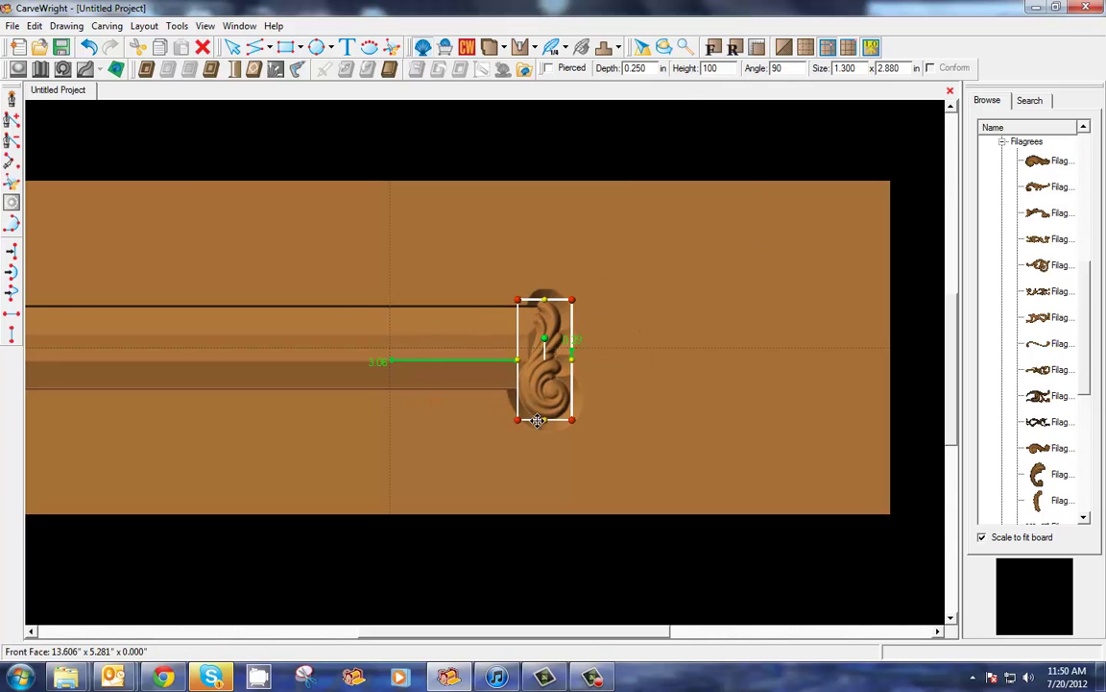
left_click_drag(540, 398, 502, 346)
scroll(319, 427, "down", 2)
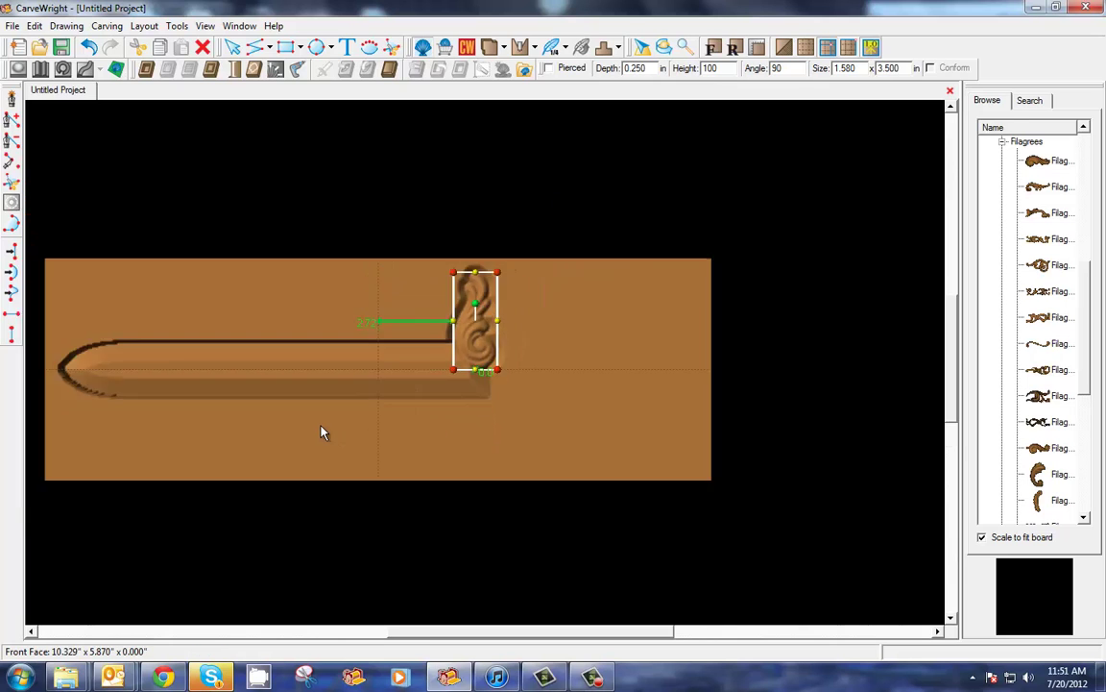
left_click_drag(487, 341, 489, 344)
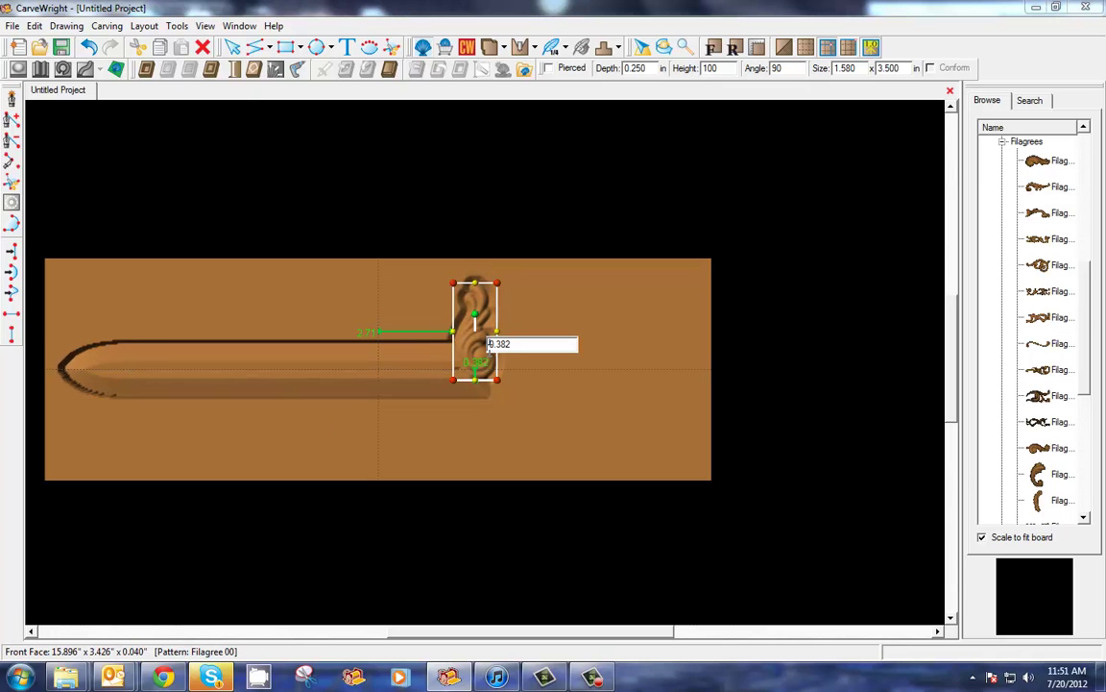
- Mirror the filigree onto the blade's lower side and flip it horizontally
right_click(470, 350)
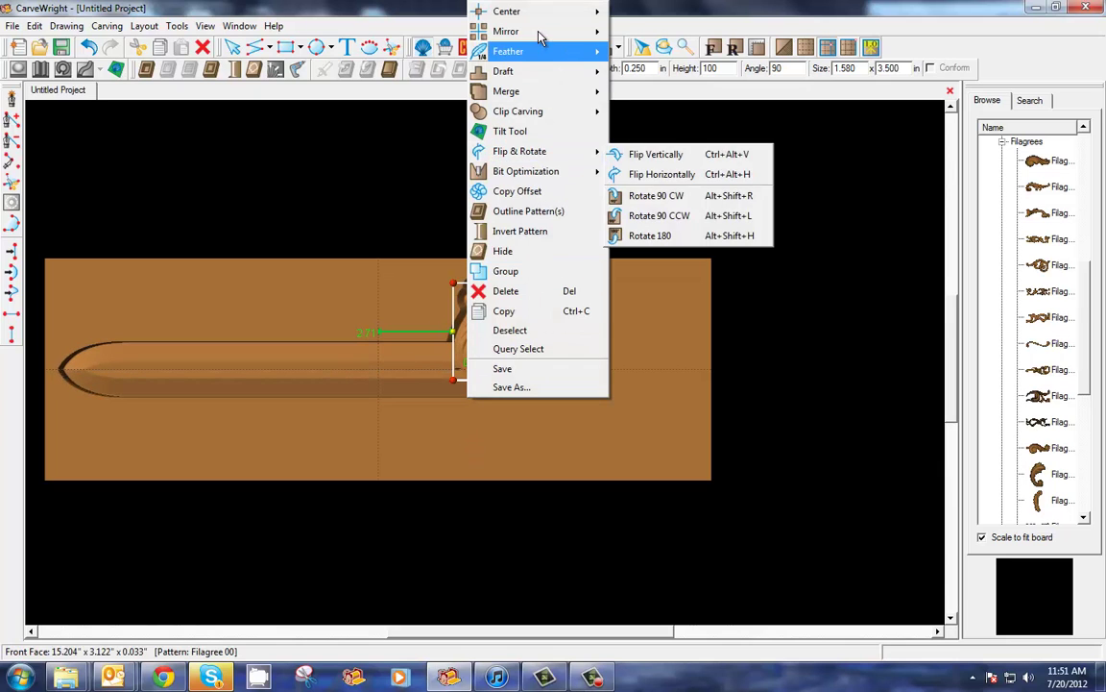
mouse_move(538, 32)
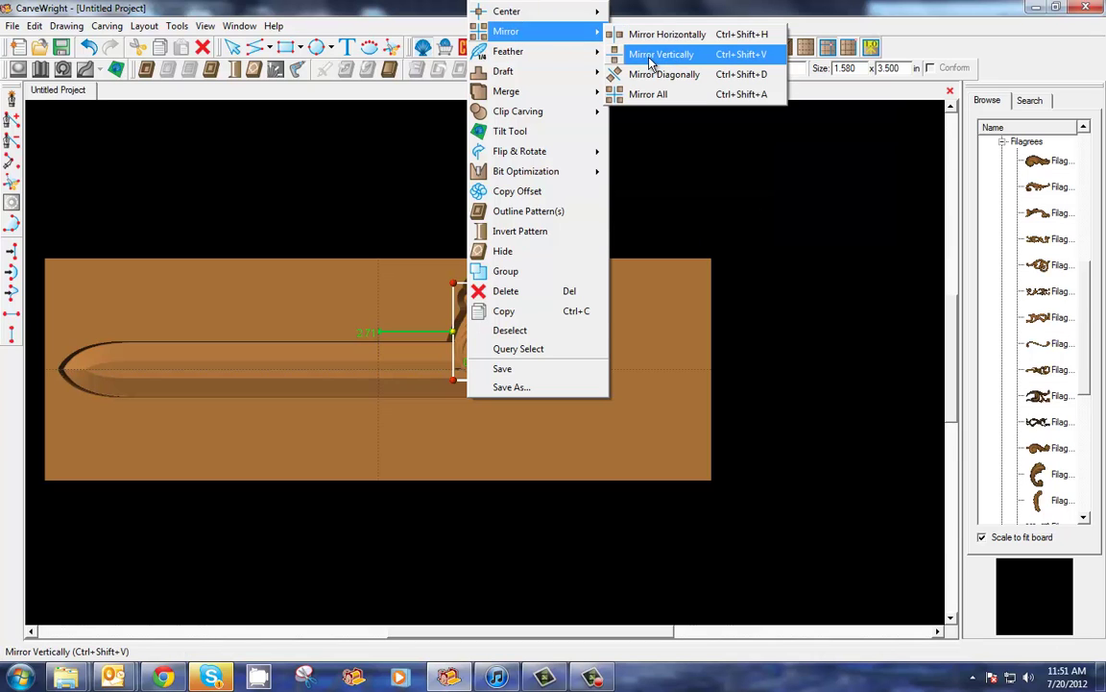
left_click(651, 55)
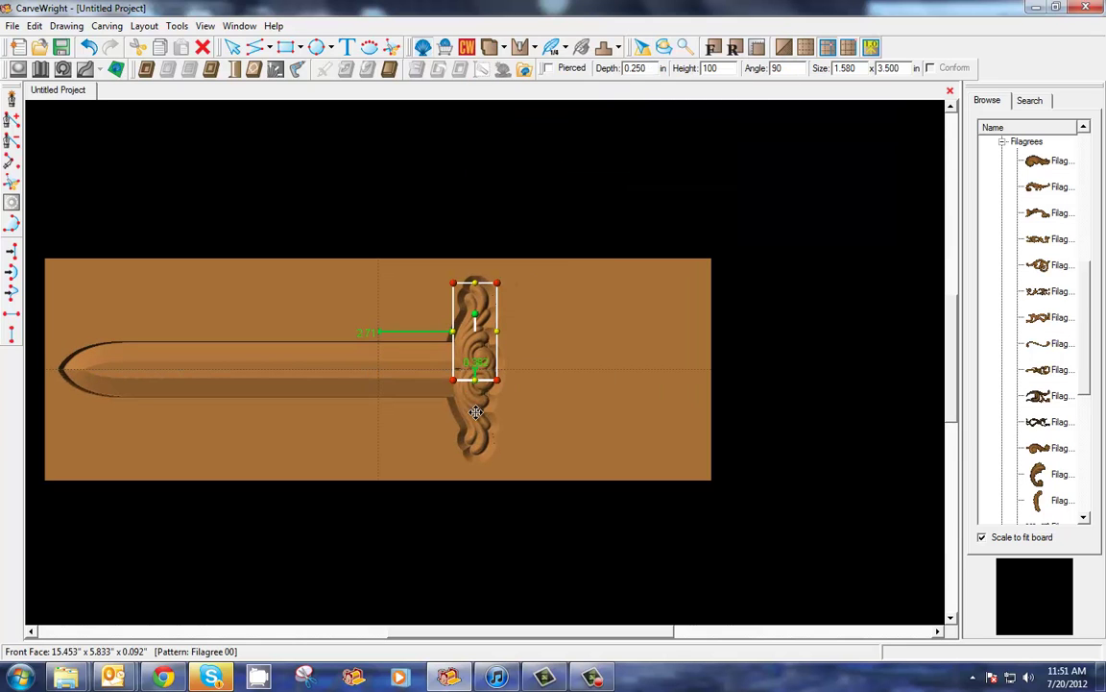
right_click(482, 317)
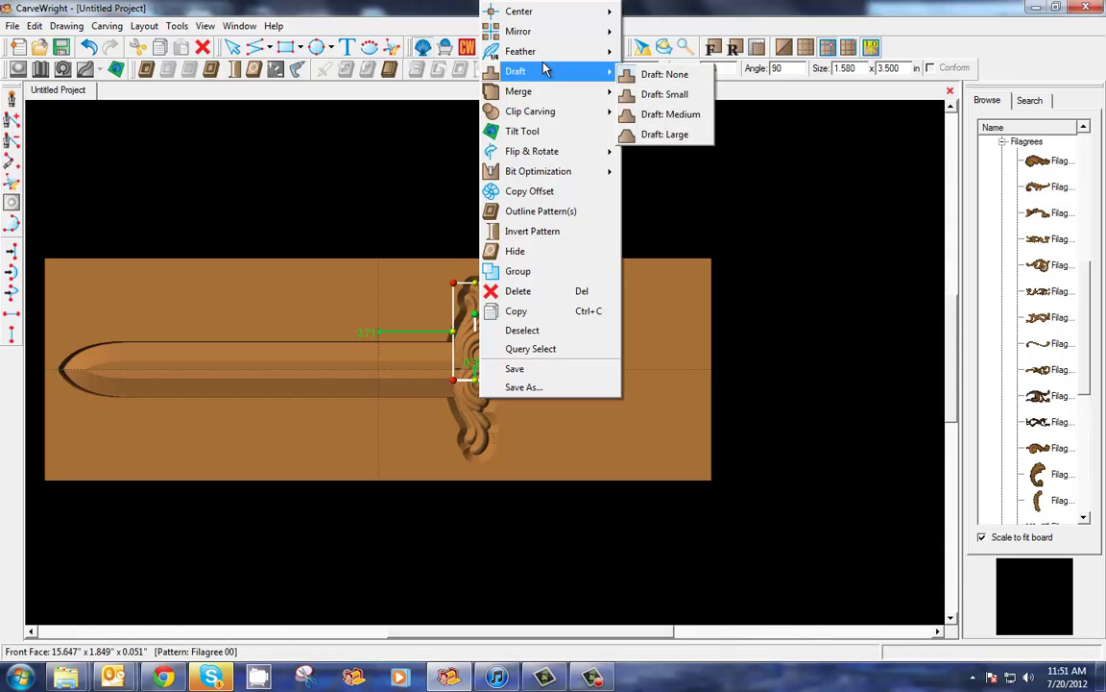
mouse_move(532, 154)
left_click(651, 174)
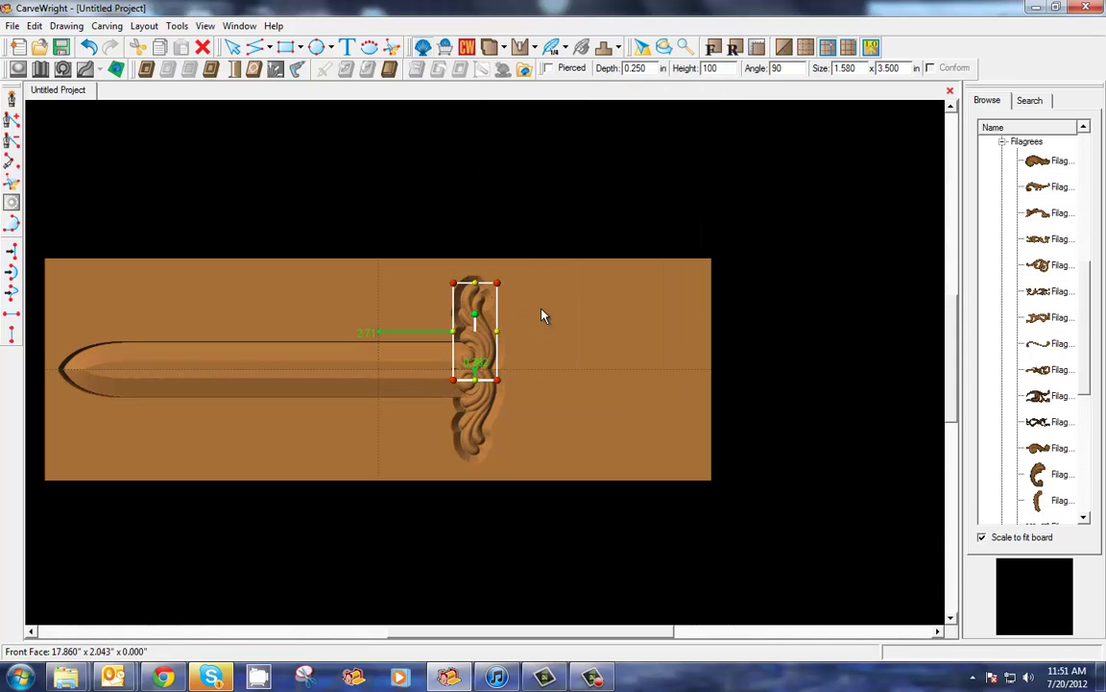
- Deselect the filigree and square the board to a flat straight-on view, zoomed on the crossguard
left_click(440, 395)
right_click_drag(439, 395, 479, 395)
scroll(449, 399, "up", 3)
scroll(435, 400, "down", 3)
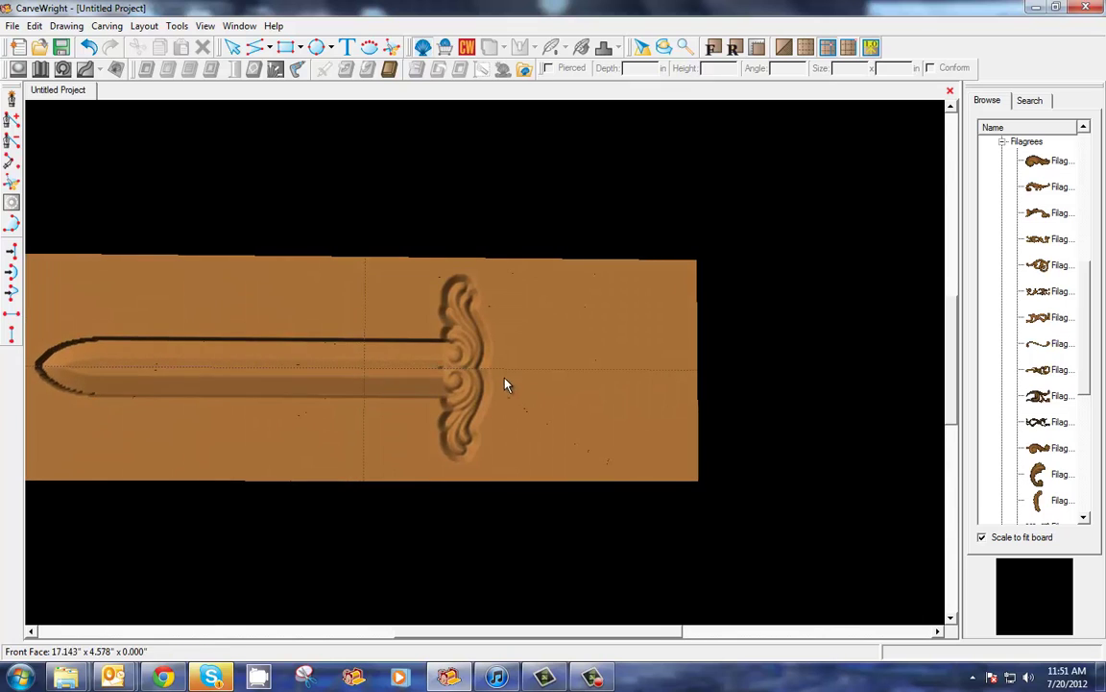
scroll(490, 384, "up", 3)
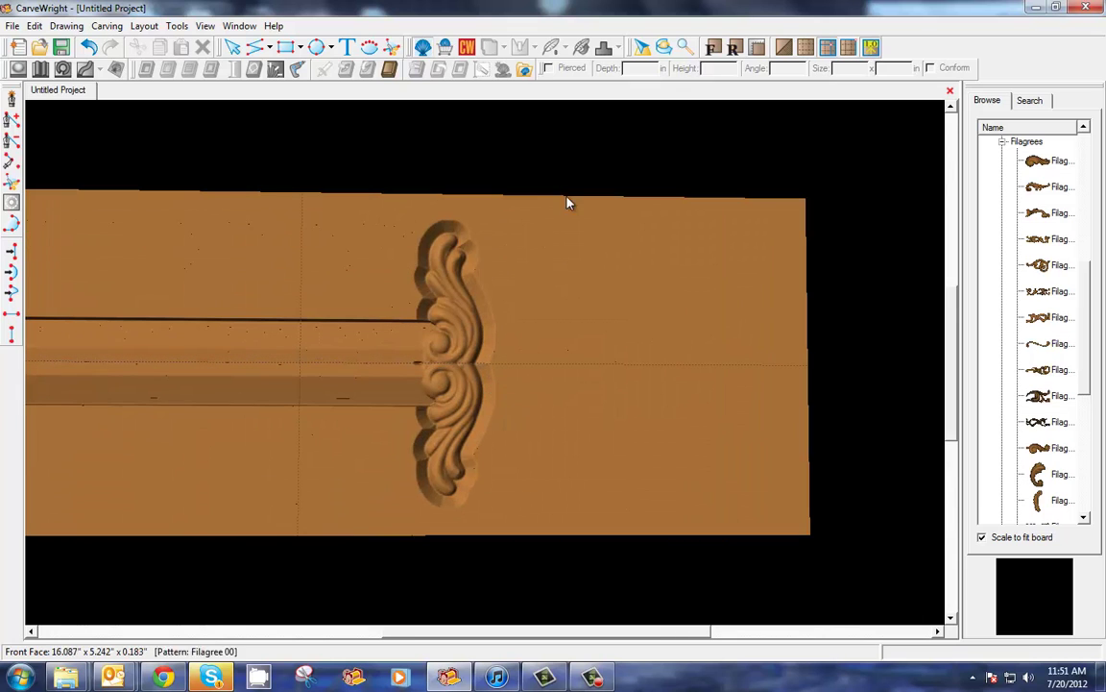
left_click(684, 46)
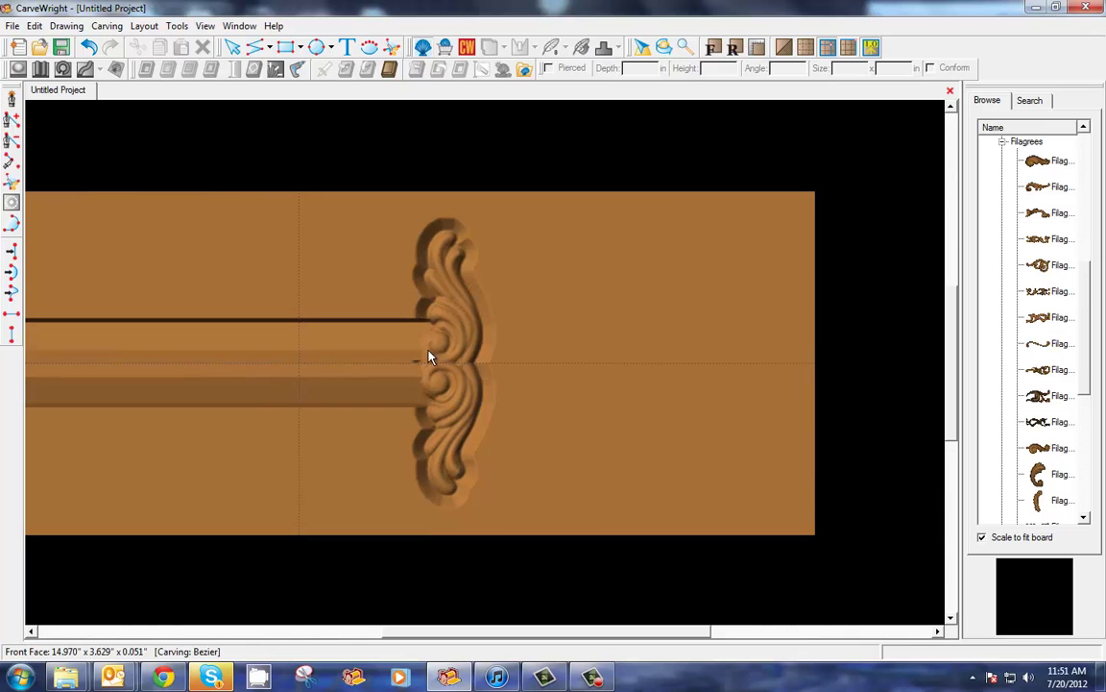
scroll(486, 366, "up", 2)
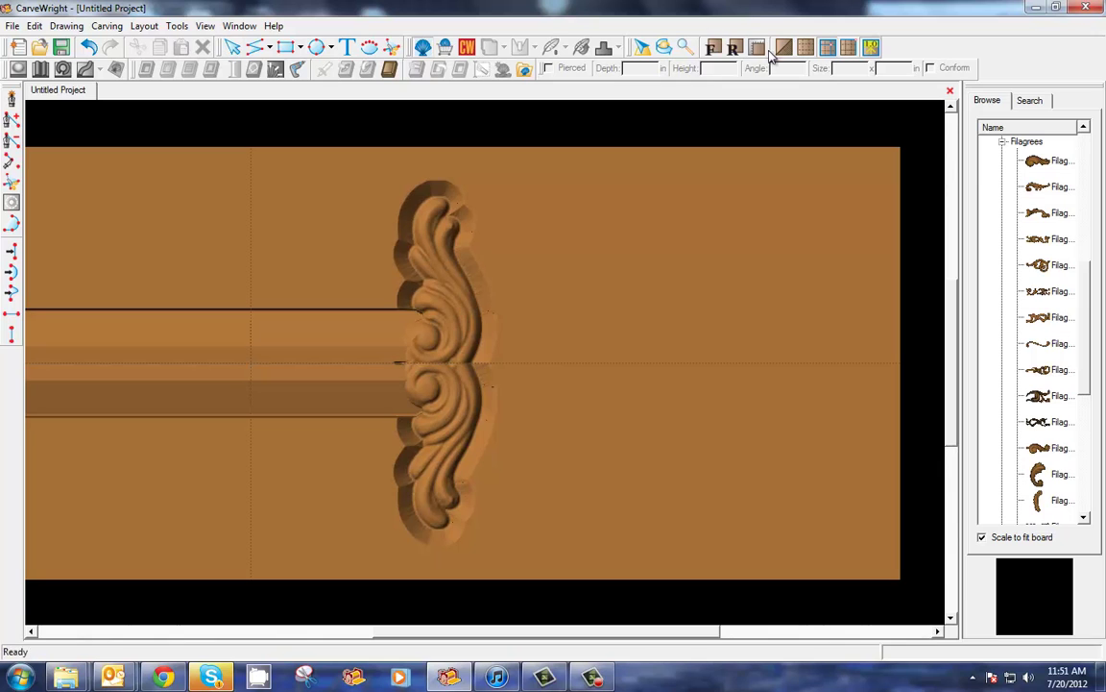
- Turn on grid lines, close the library, and draw a four-point slanted outline beside the crossguard
left_click(807, 48)
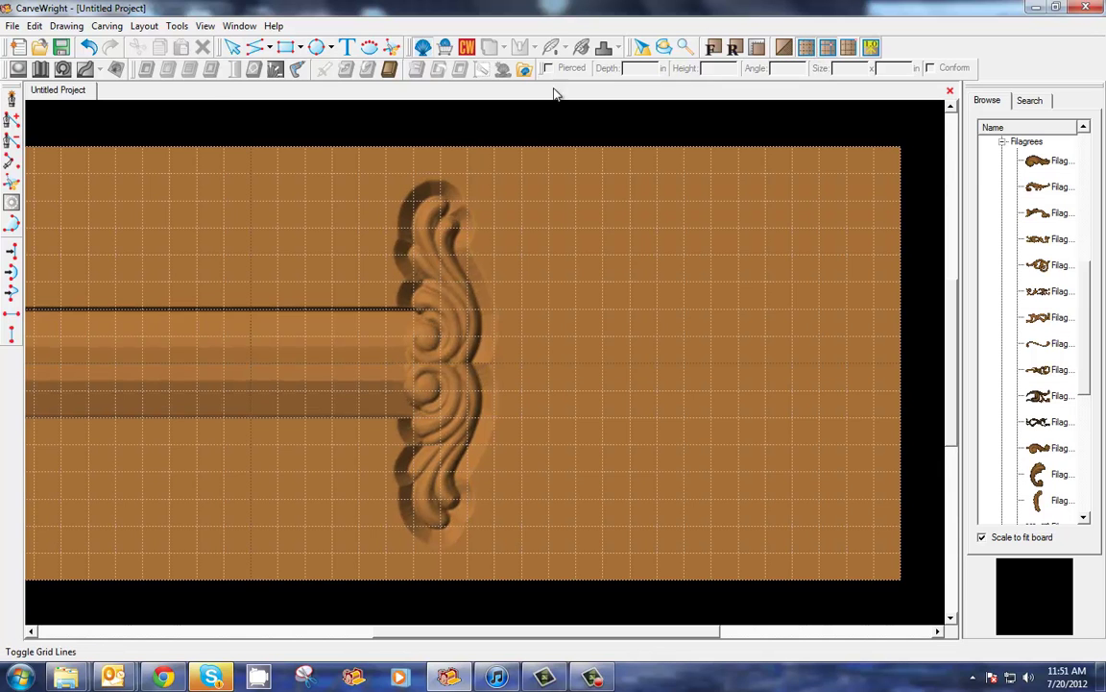
left_click(11, 99)
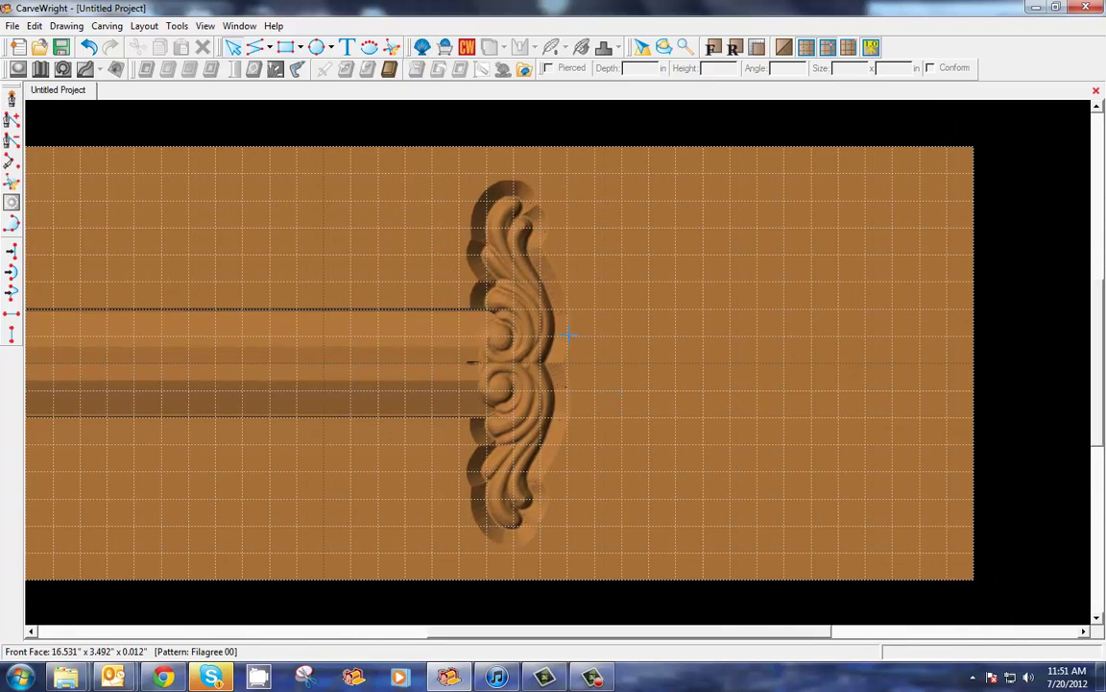
left_click(566, 337)
left_click(594, 391)
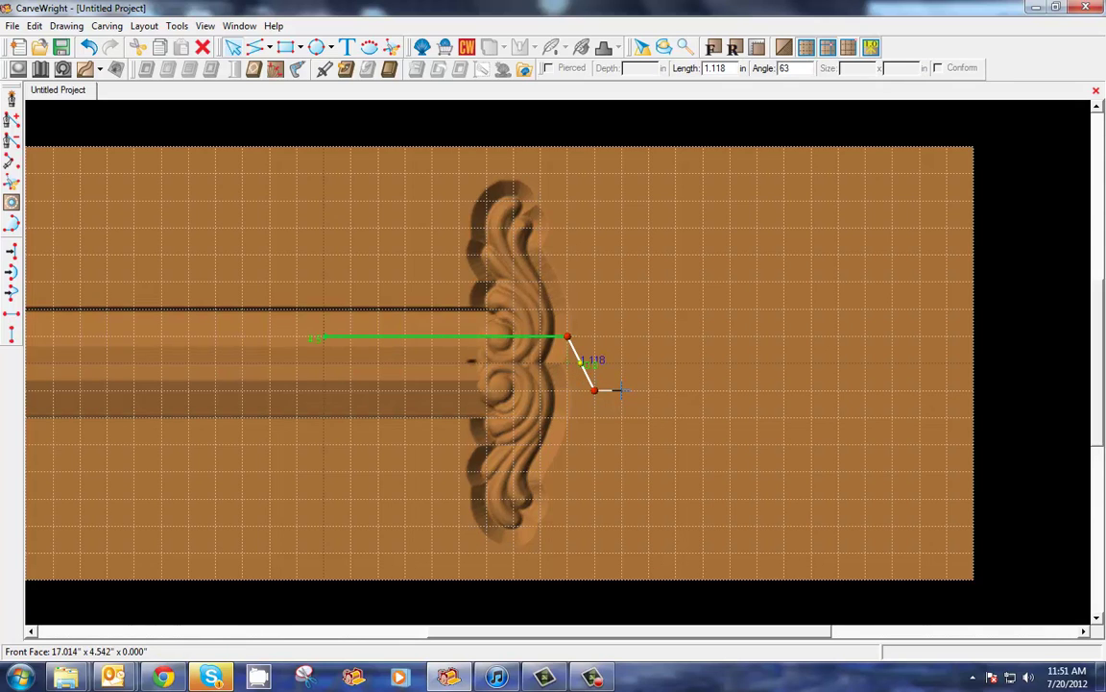
left_click(621, 390)
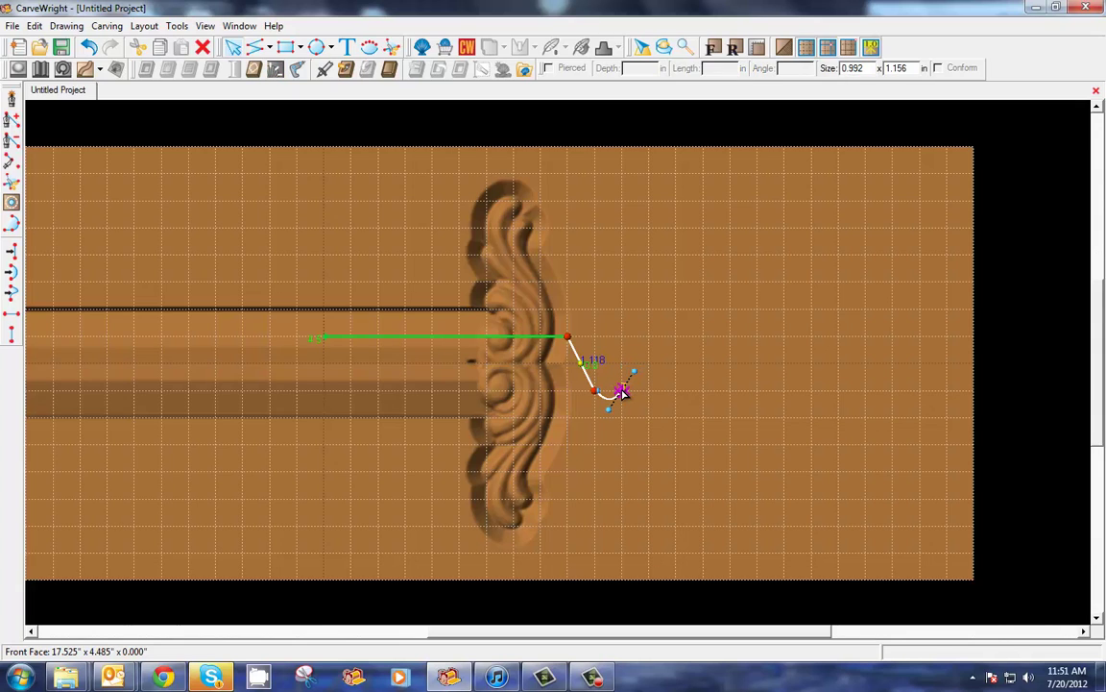
left_click(594, 334)
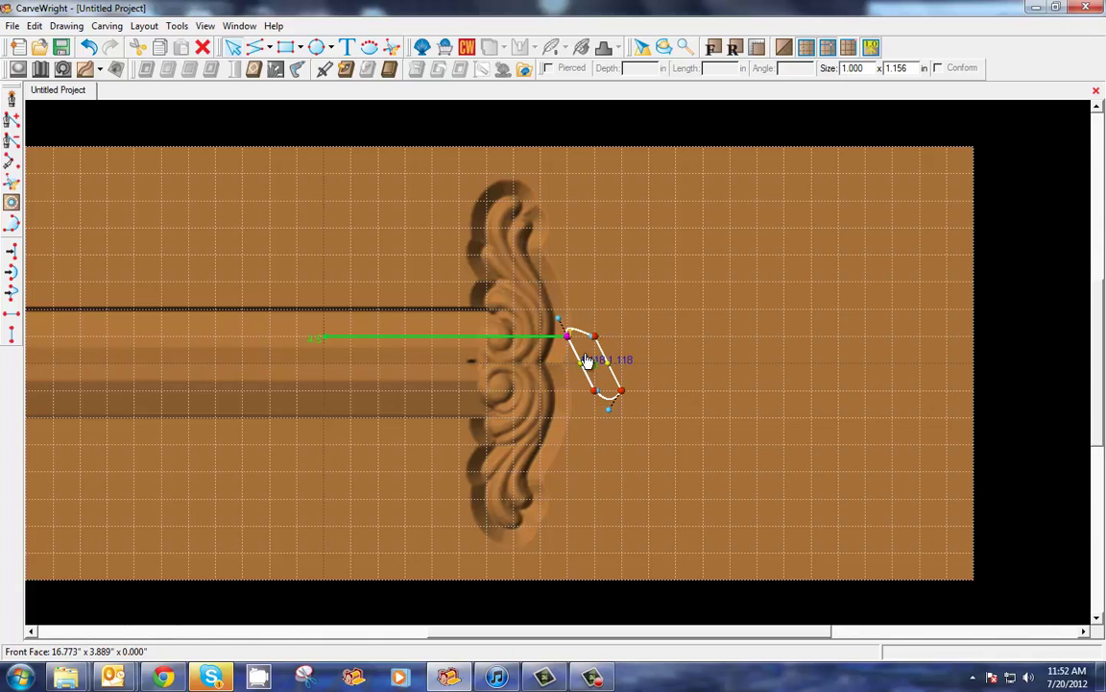
- Set the outline's corners to Free and drag tangent handles to round its ends
scroll(588, 361, "up", 4)
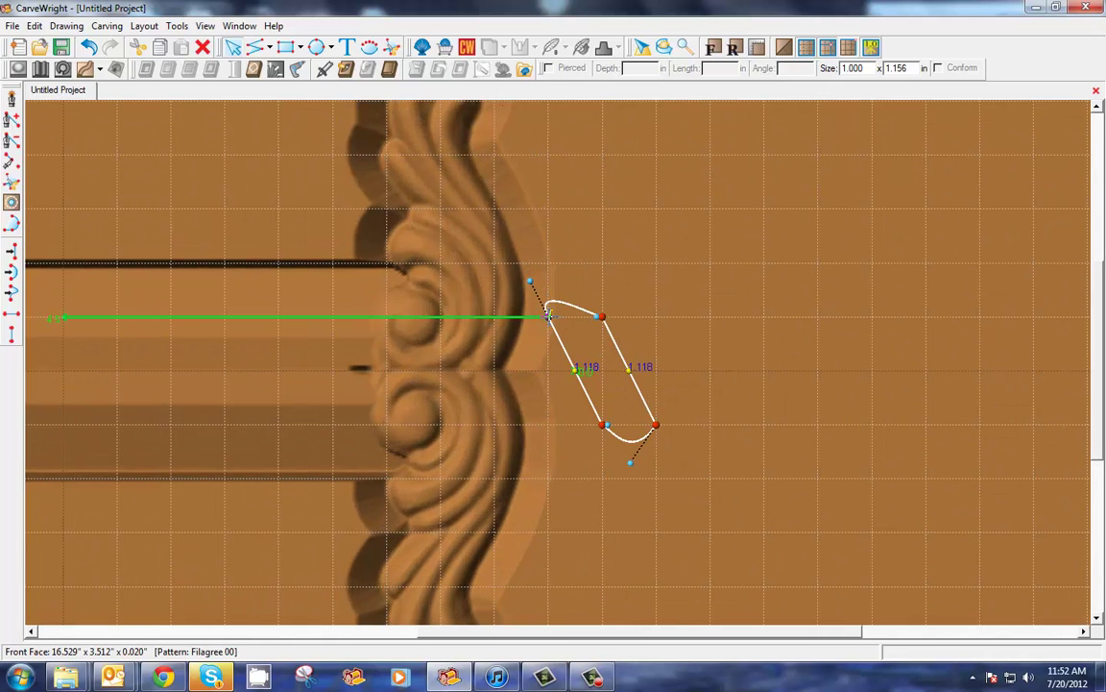
right_click(548, 317)
mouse_move(663, 382)
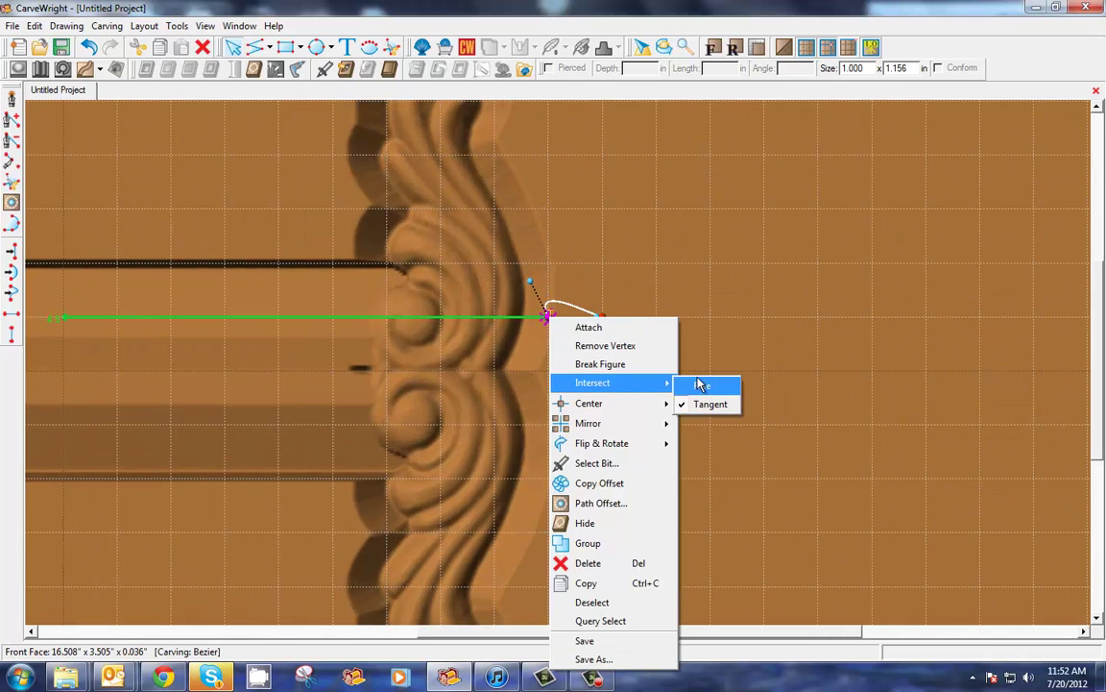
left_click(700, 385)
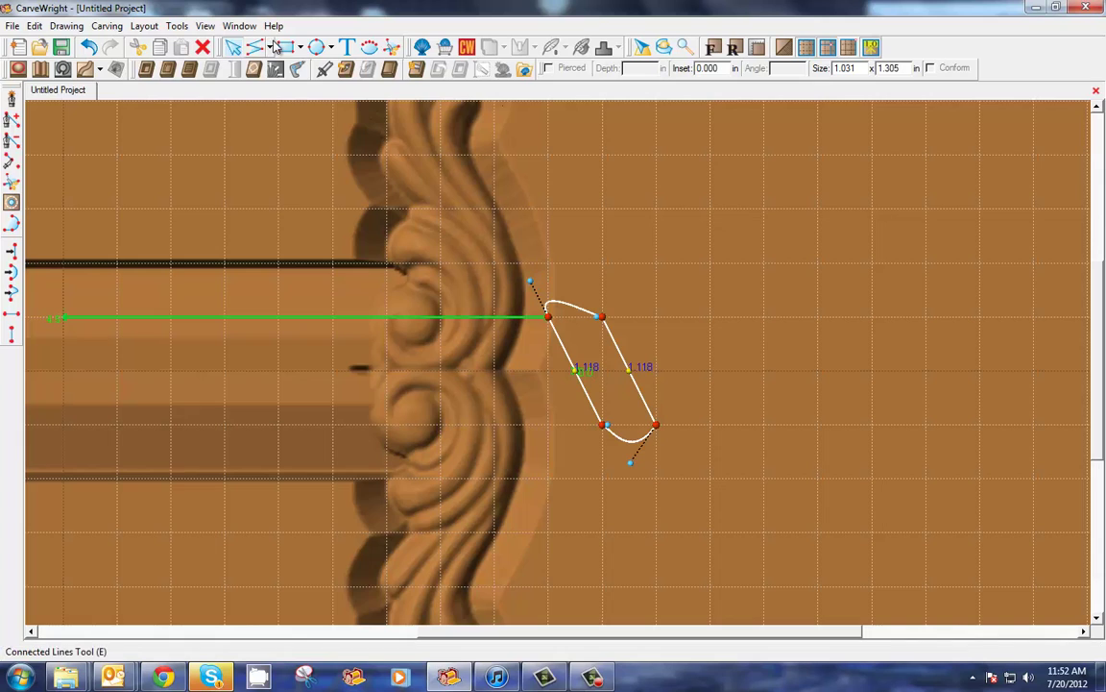
left_click(537, 290)
left_click_drag(538, 290, 546, 281)
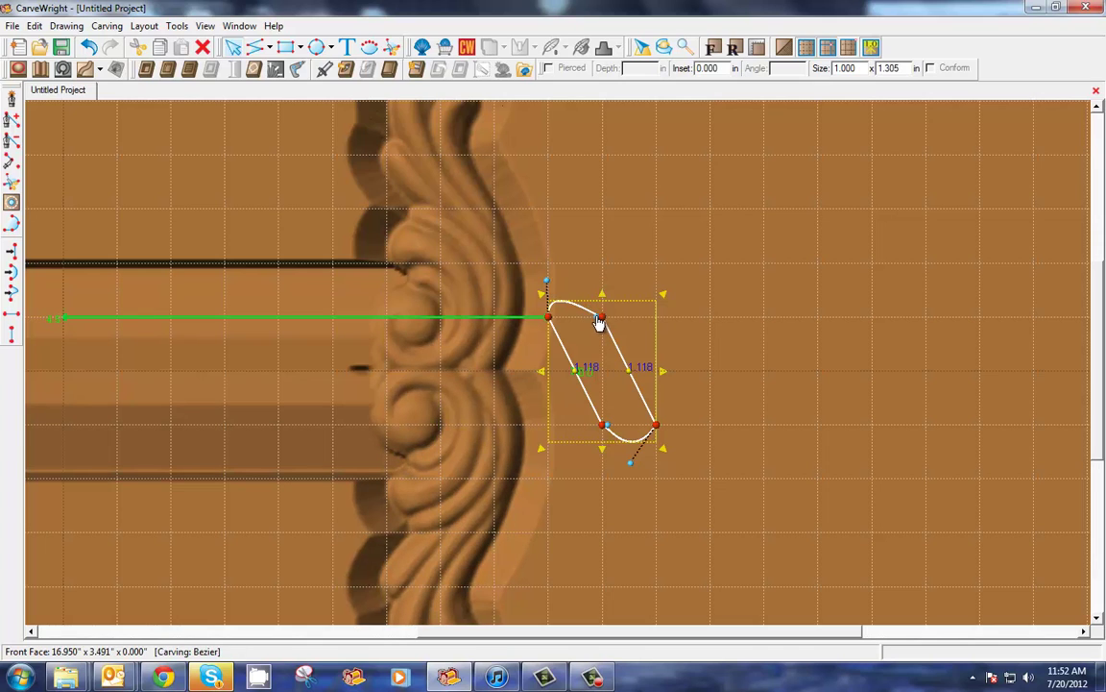
left_click(599, 312)
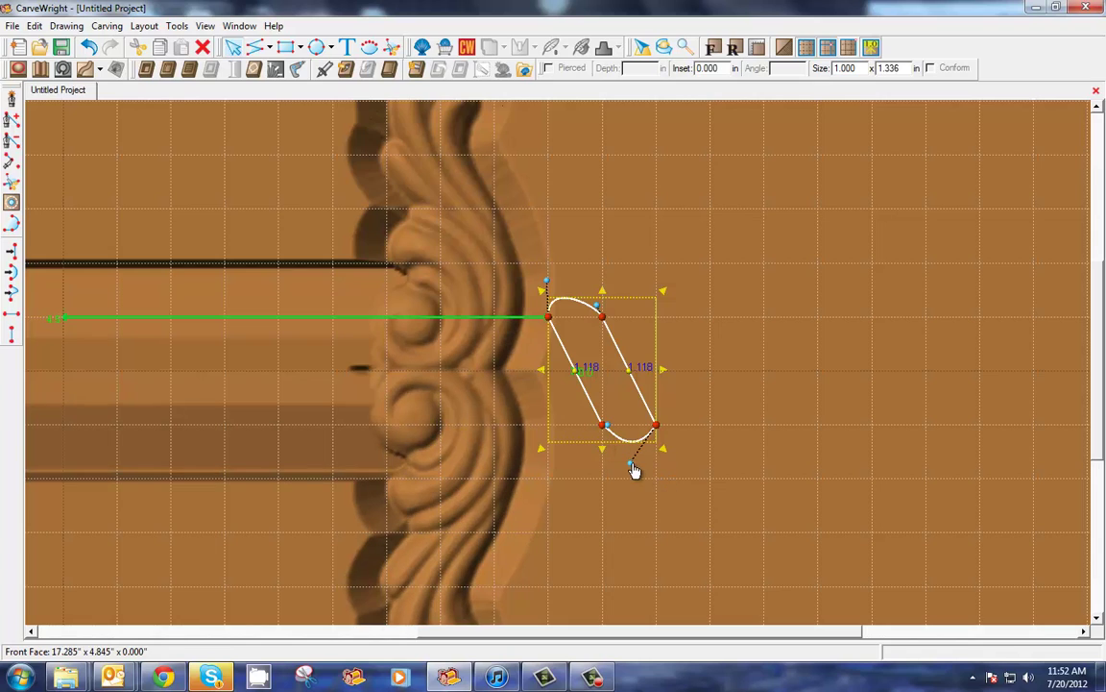
left_click_drag(652, 463, 654, 466)
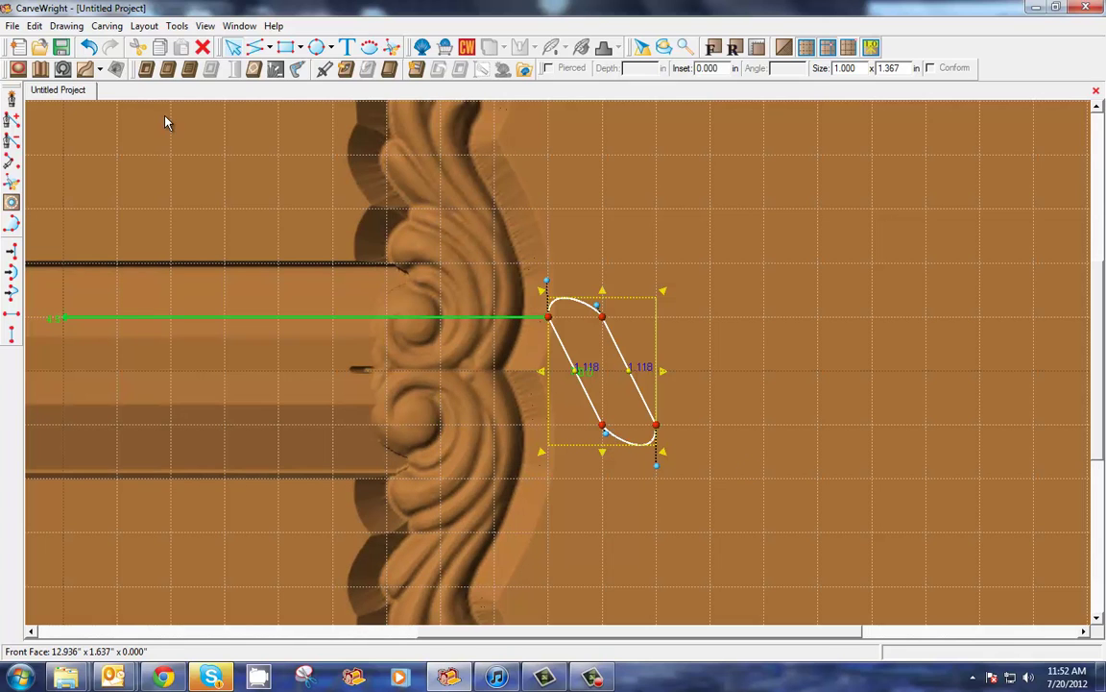
- Puff the slanted outline as a Bubble with a steep slope angle
left_click(17, 69)
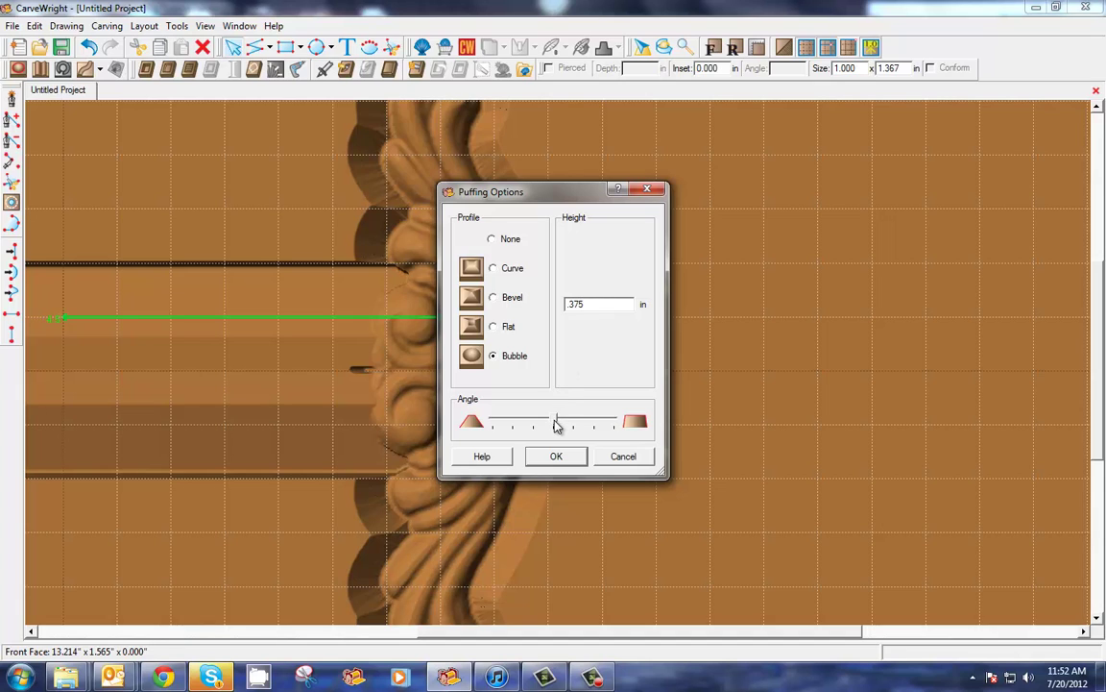
left_click_drag(557, 425, 643, 429)
left_click(557, 458)
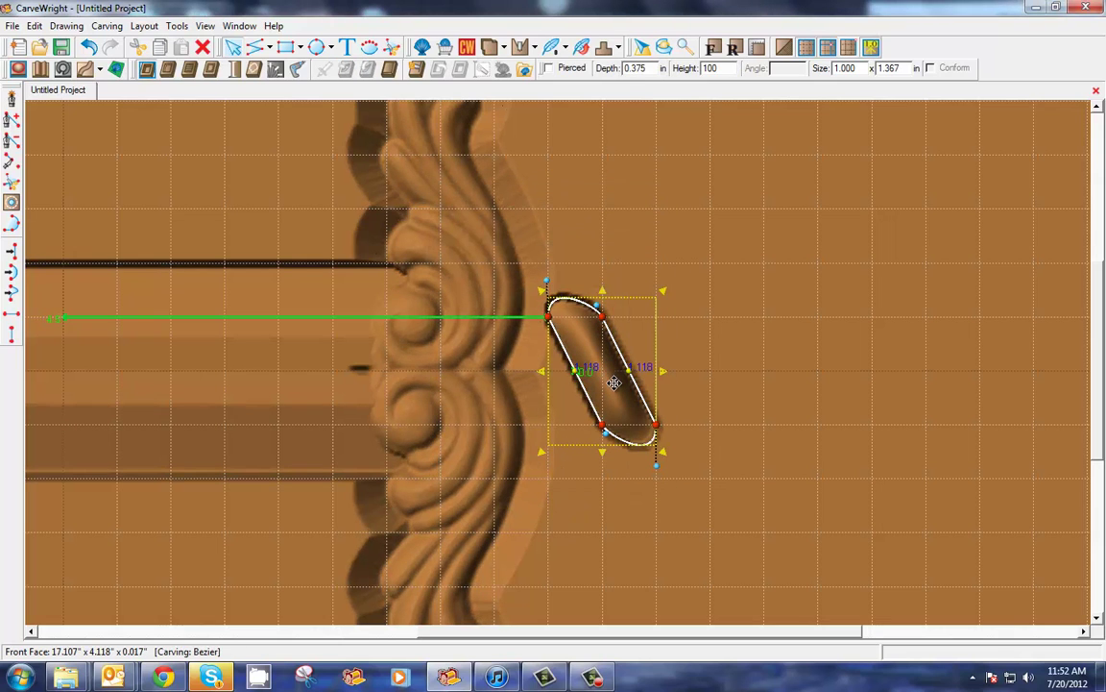
- Move the puffed twist left against the filigree and set its height to 50
left_click_drag(614, 382, 527, 385)
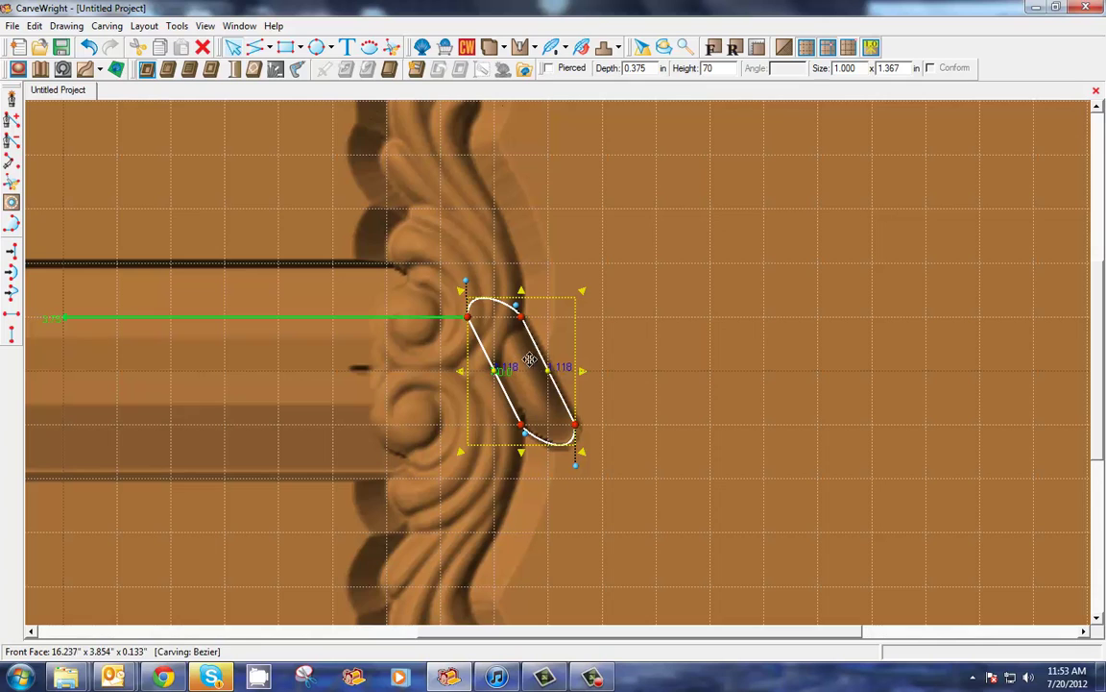
mouse_move(526, 364)
right_mouse_down()
mouse_move(534, 319)
mouse_move(538, 374)
mouse_move(543, 365)
right_mouse_up()
double_click(729, 71)
type("50")
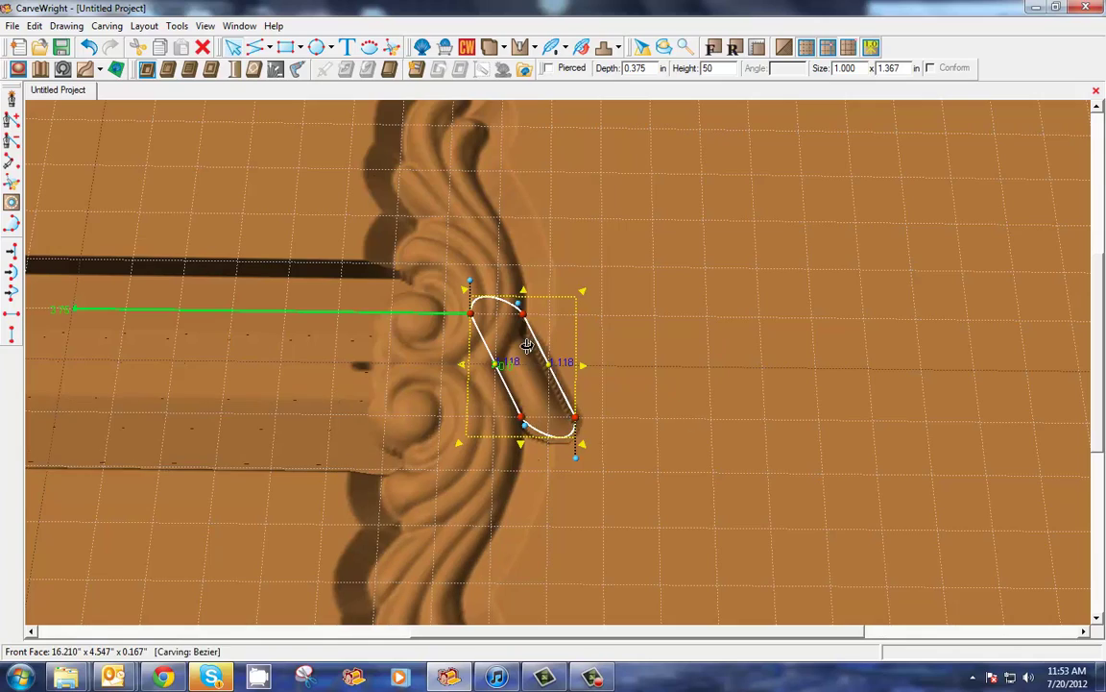
right_click_drag(517, 419, 525, 355)
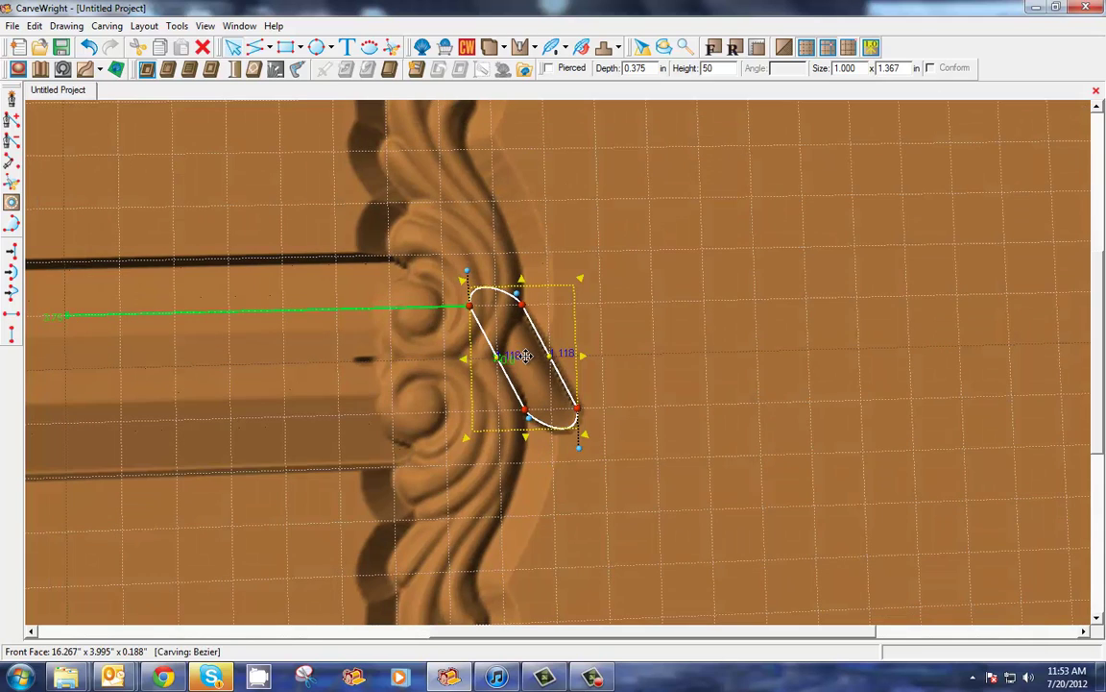
left_click(682, 46)
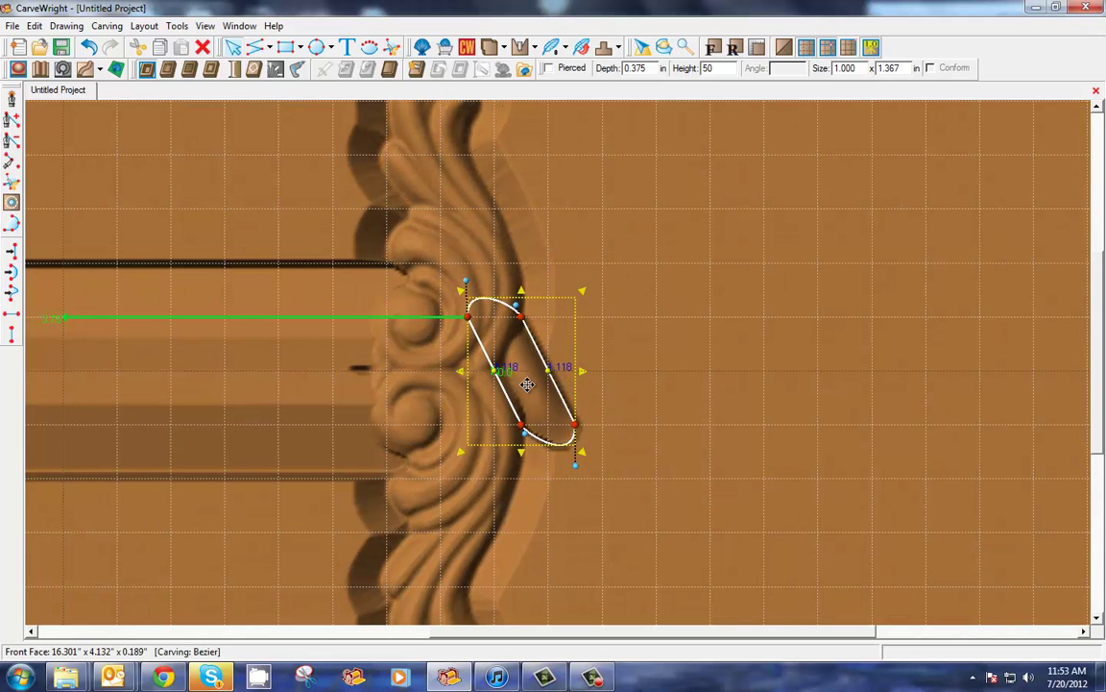
- Copy-offset the twist horizontally with a higher count at 0.5 in spacing
right_click(529, 385)
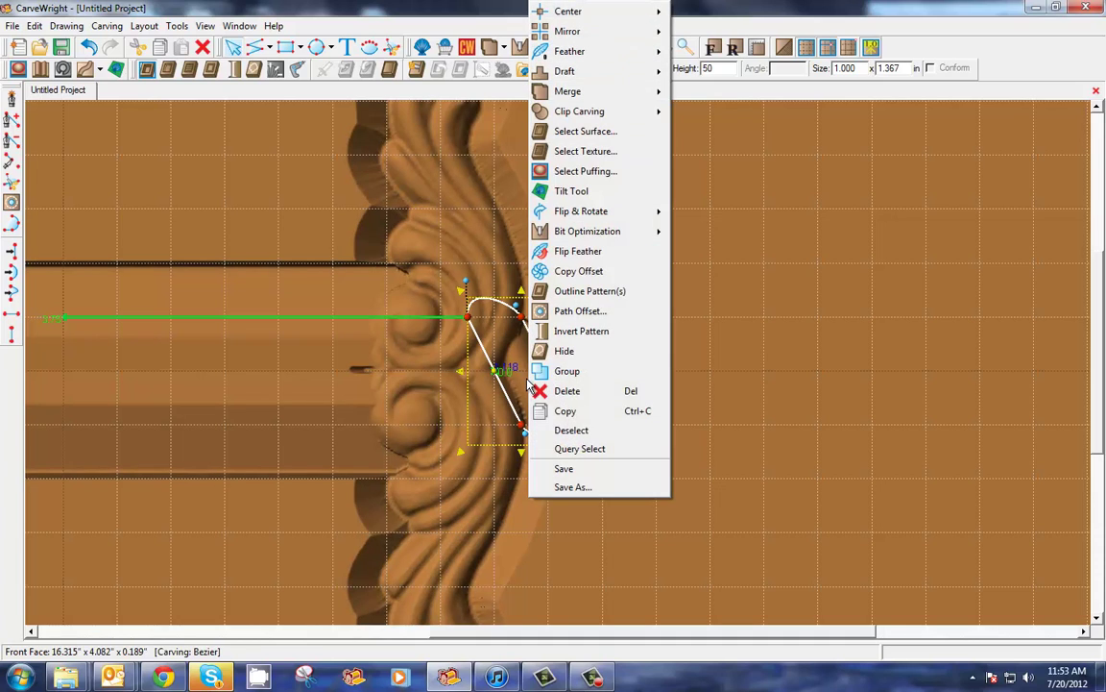
left_click(581, 271)
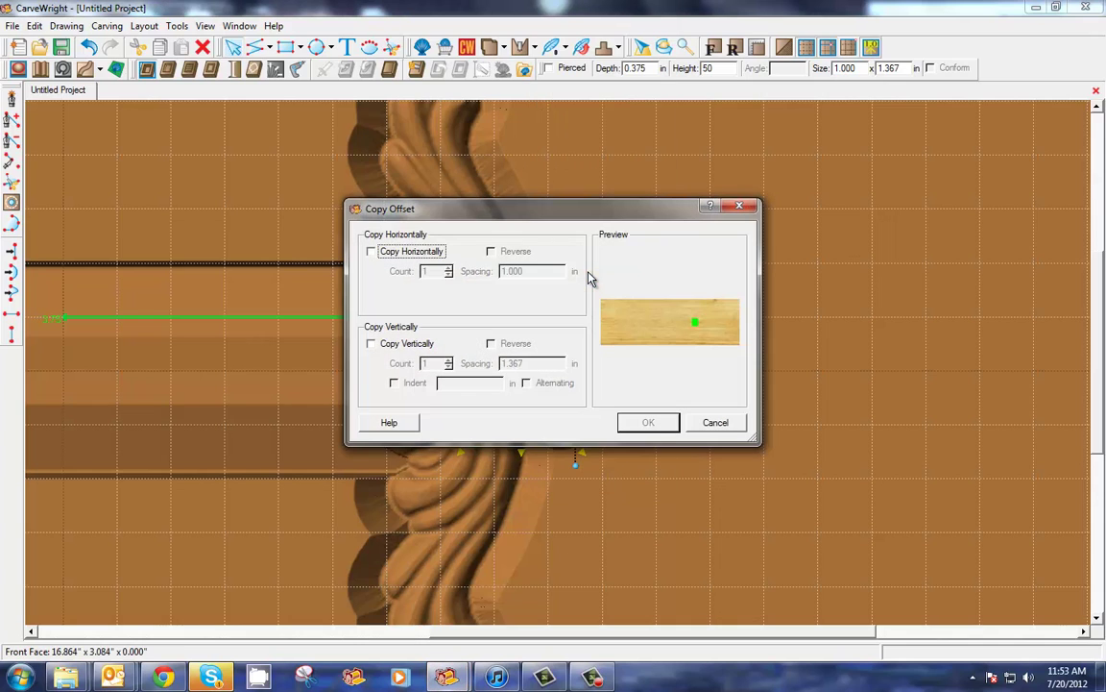
left_click(372, 251)
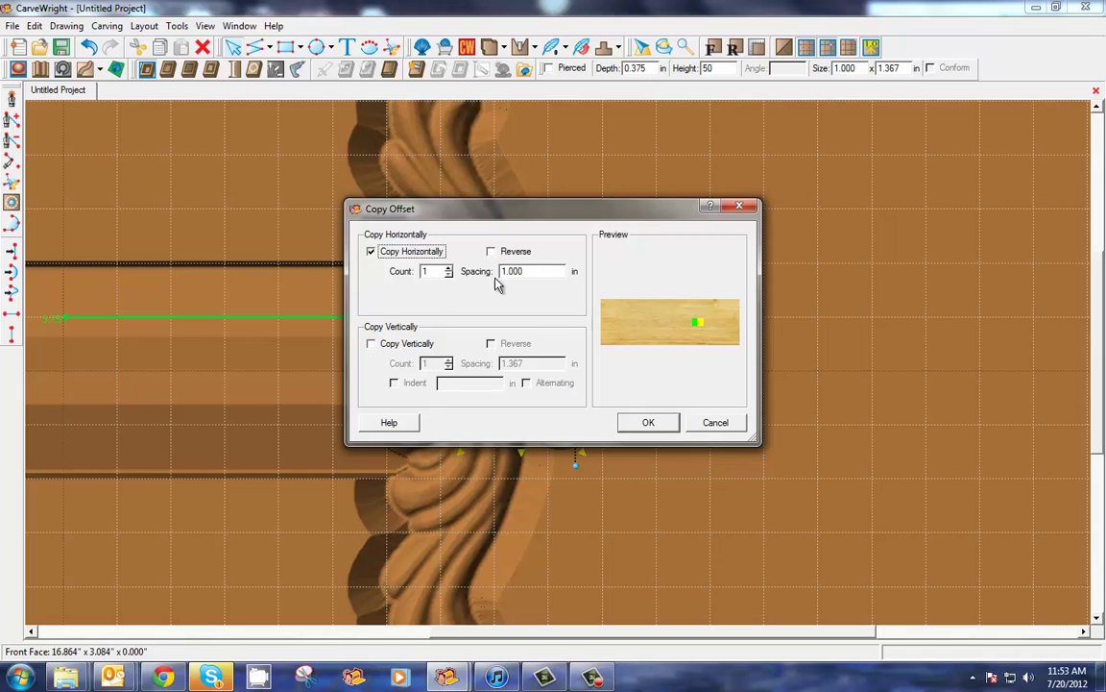
left_click(448, 268)
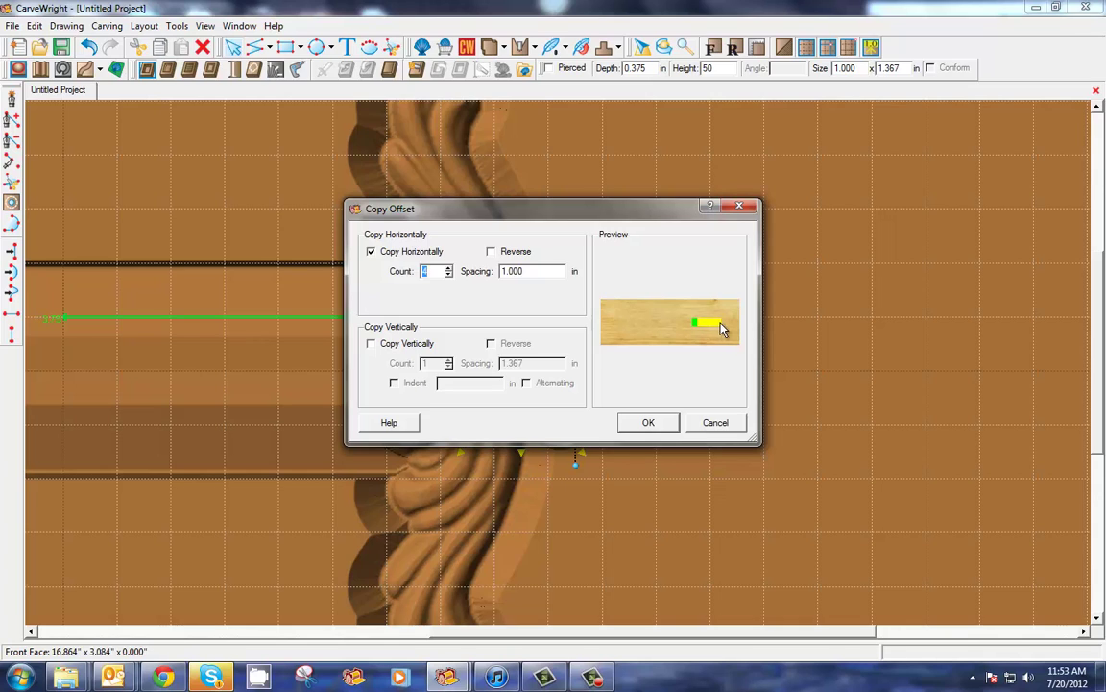
left_click(371, 343)
left_click(371, 344)
left_click_drag(617, 212, 296, 286)
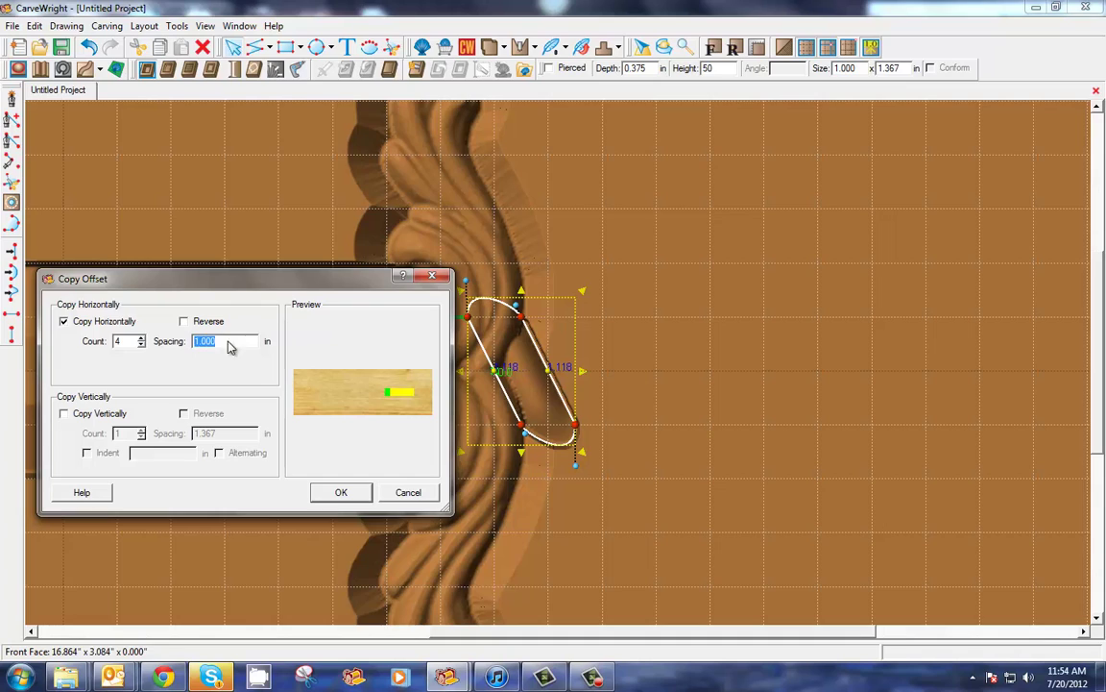
type(".5")
left_click(344, 492)
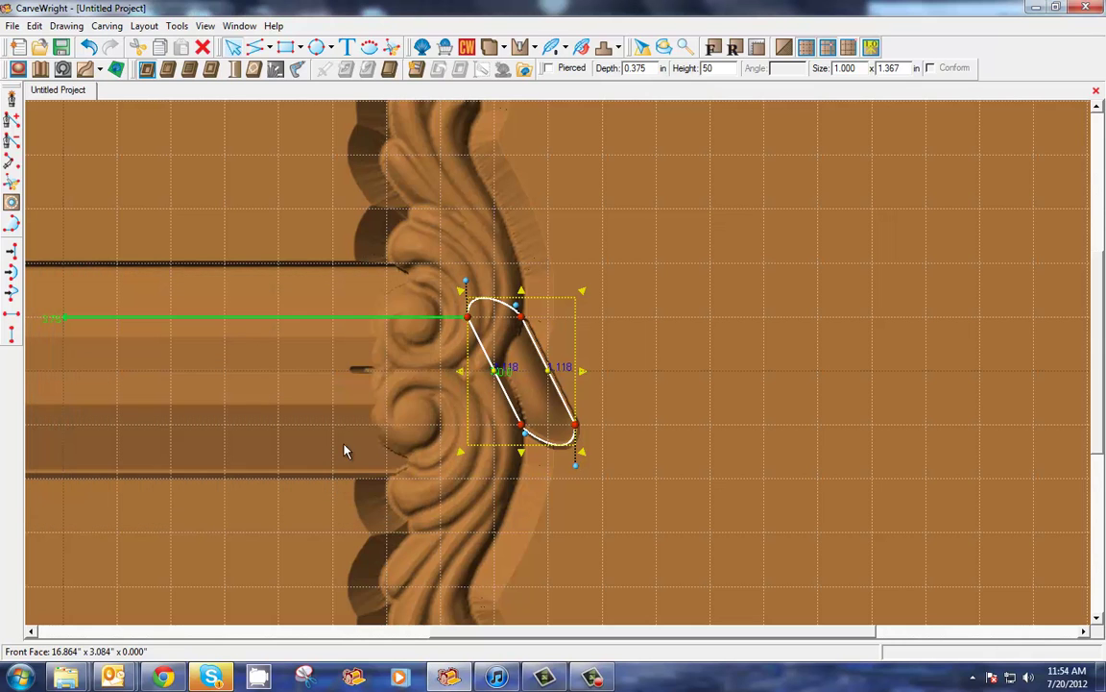
- Deselect the rope pattern, hide the grid lines, and square the board to a flat view
scroll(368, 451, "down", 3)
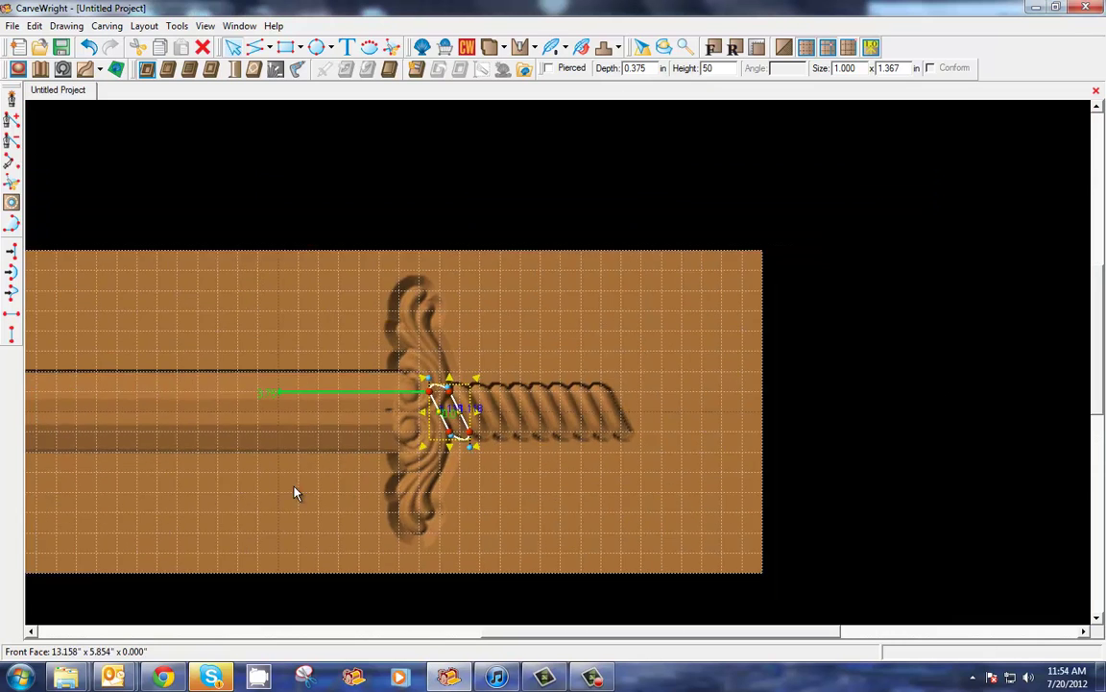
left_click(291, 503)
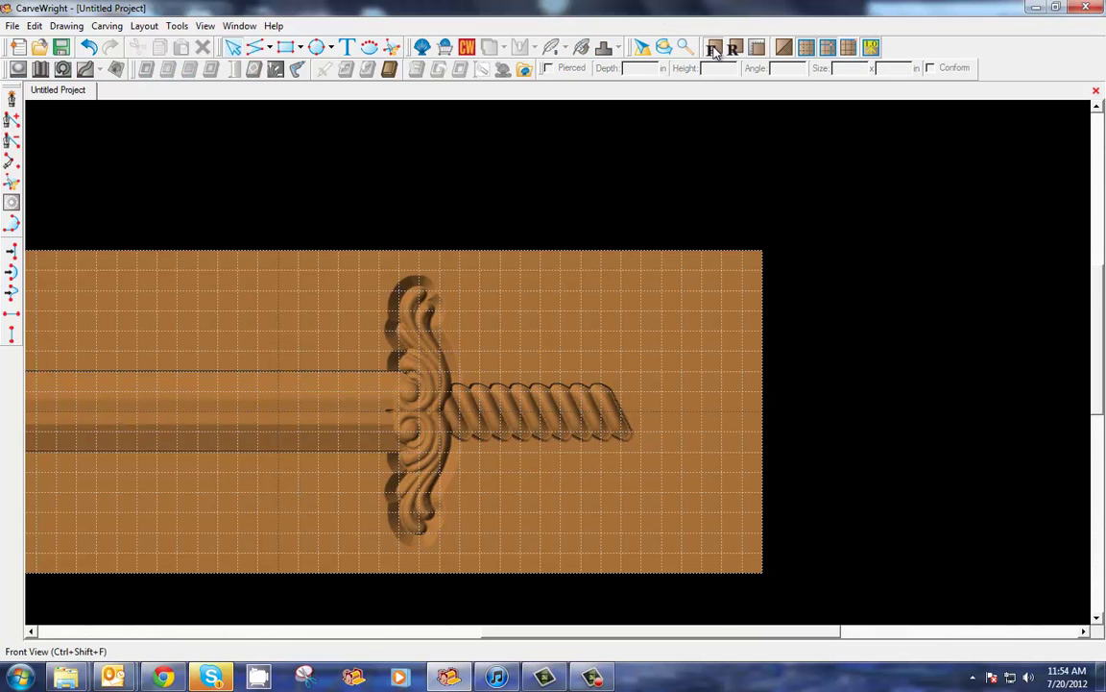
scroll(602, 403, "down", 2)
scroll(666, 366, "up", 4)
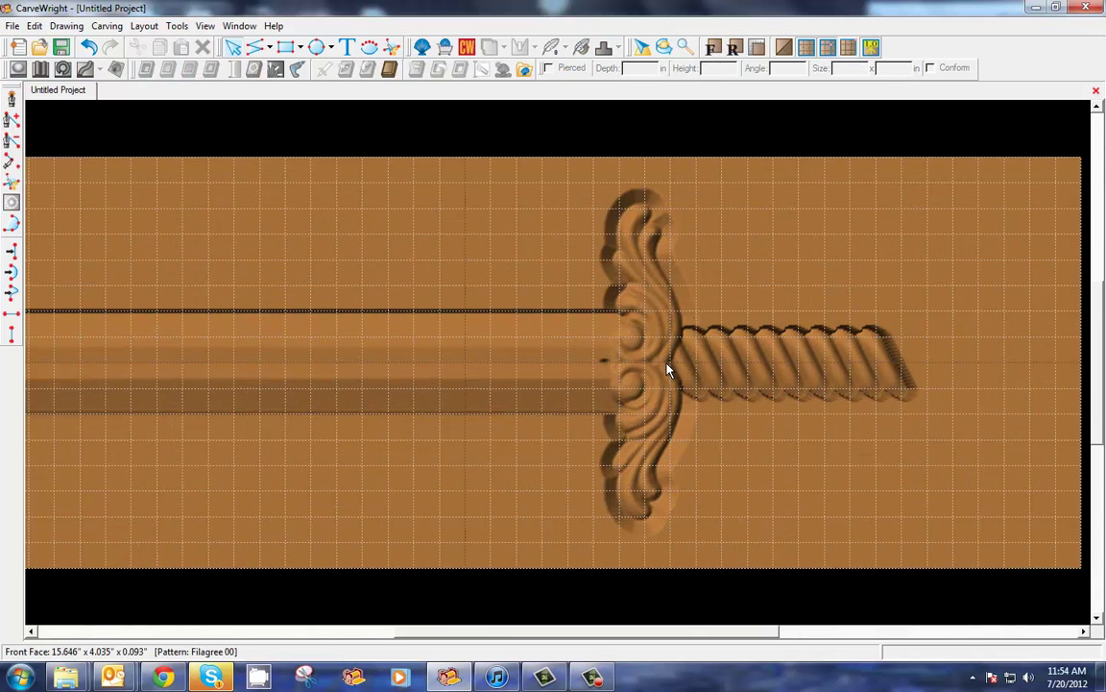
right_click_drag(672, 427, 683, 390)
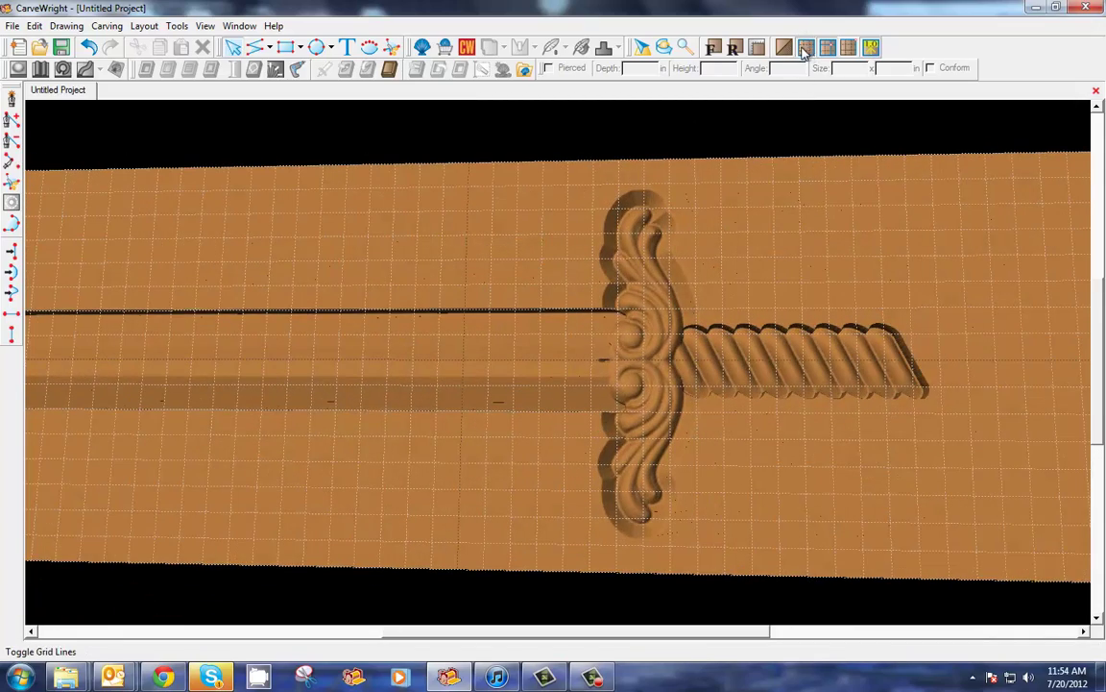
left_click(805, 48)
right_click_drag(556, 437, 596, 451)
left_click(663, 47)
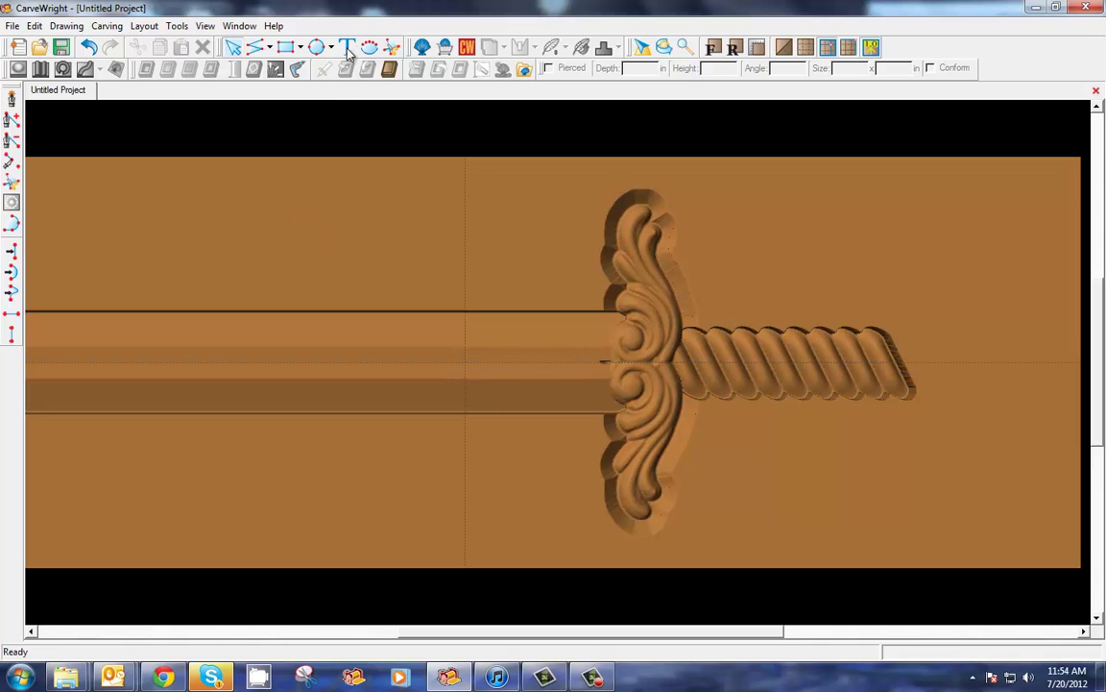
left_click(317, 48)
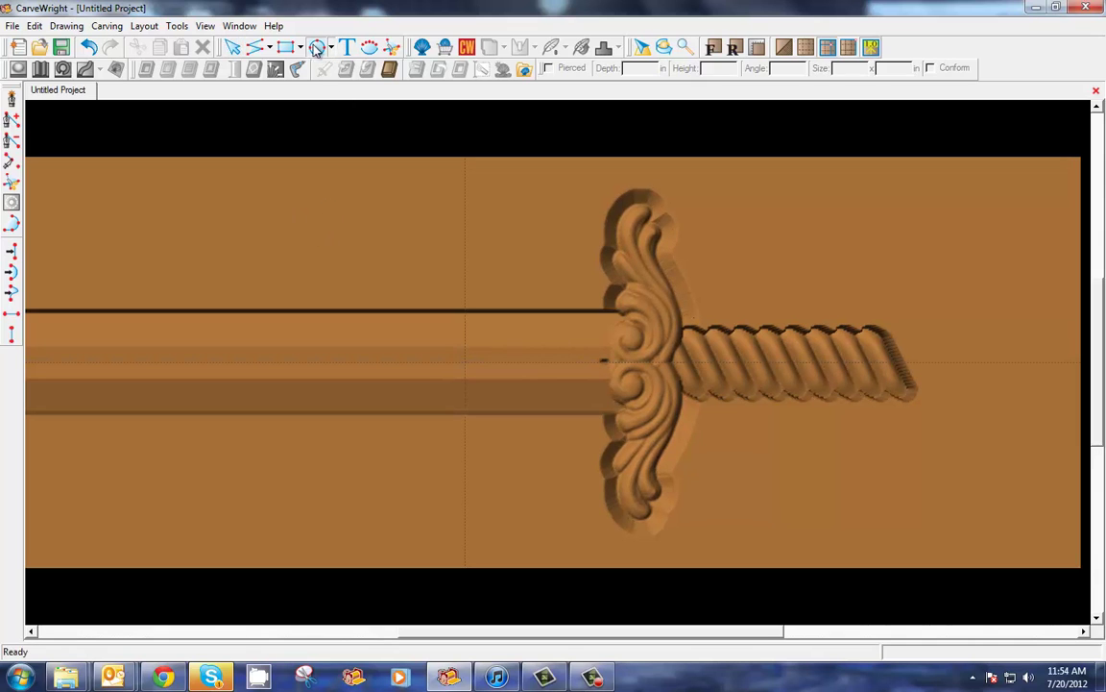
- Draw a circle of radius 1.117 in (2.234 in across) at the grip's far end
left_click(927, 363)
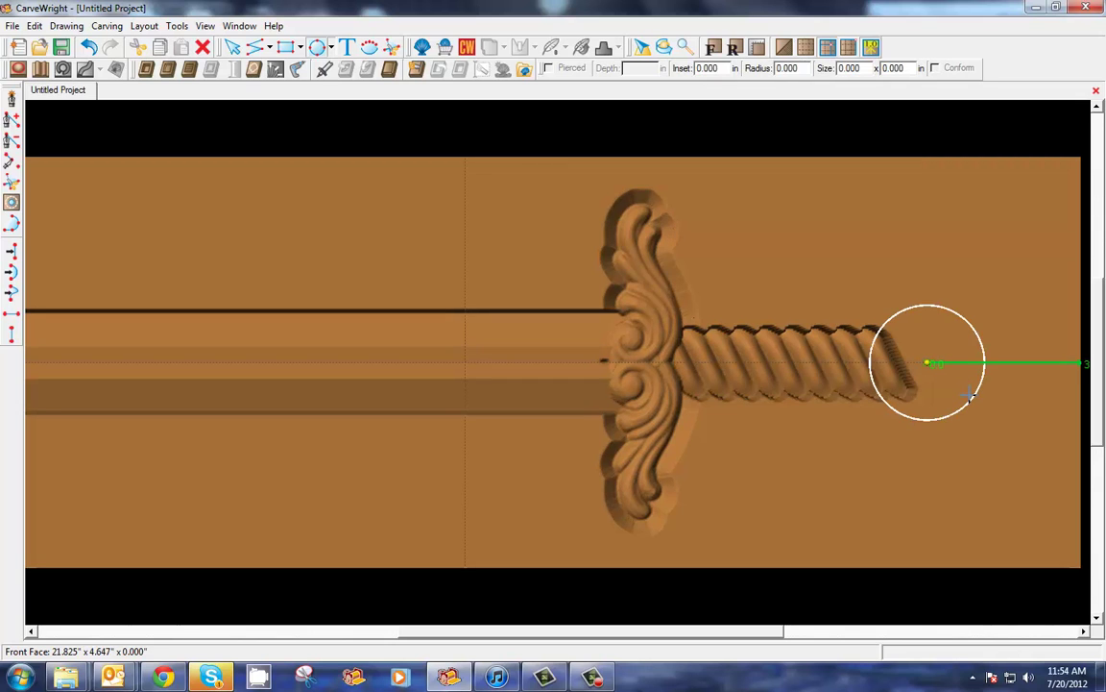
left_click(971, 394)
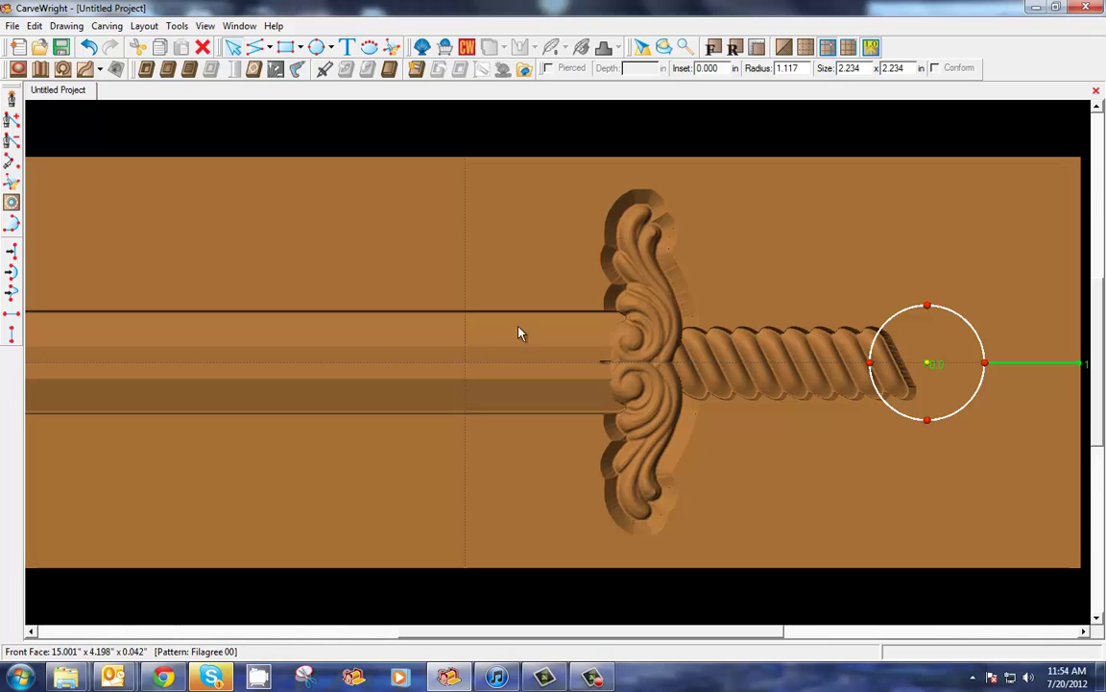
- In the Revolve editor, draw a gentle wavy smart-spline profile curve and end it
left_click(62, 70)
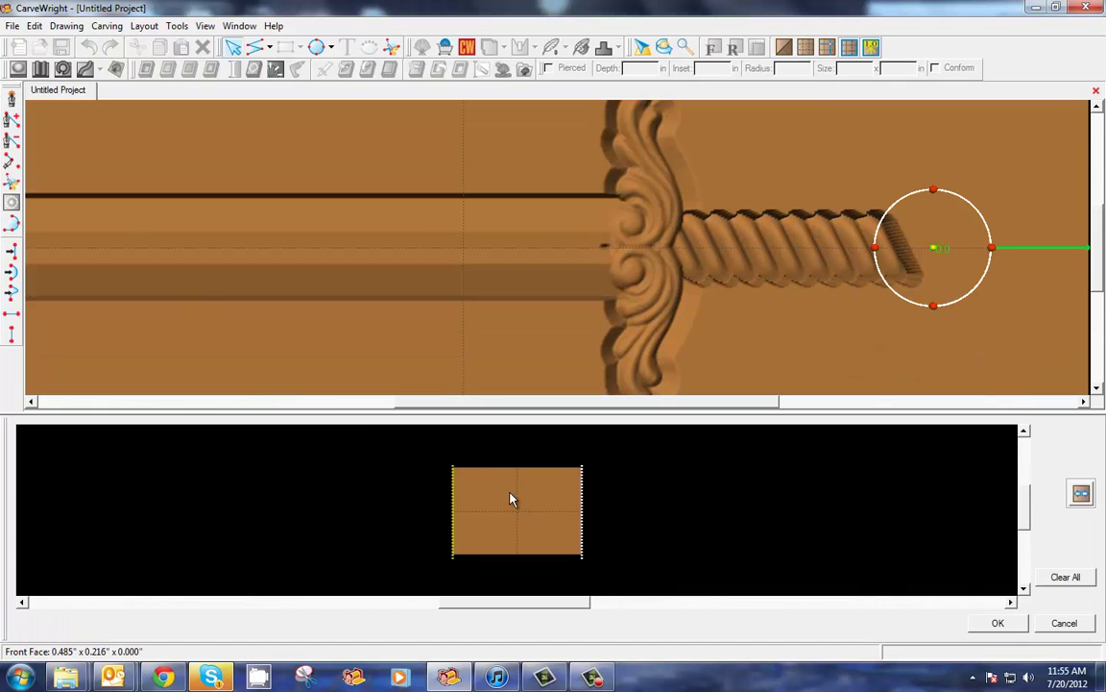
scroll(509, 499, "up", 1)
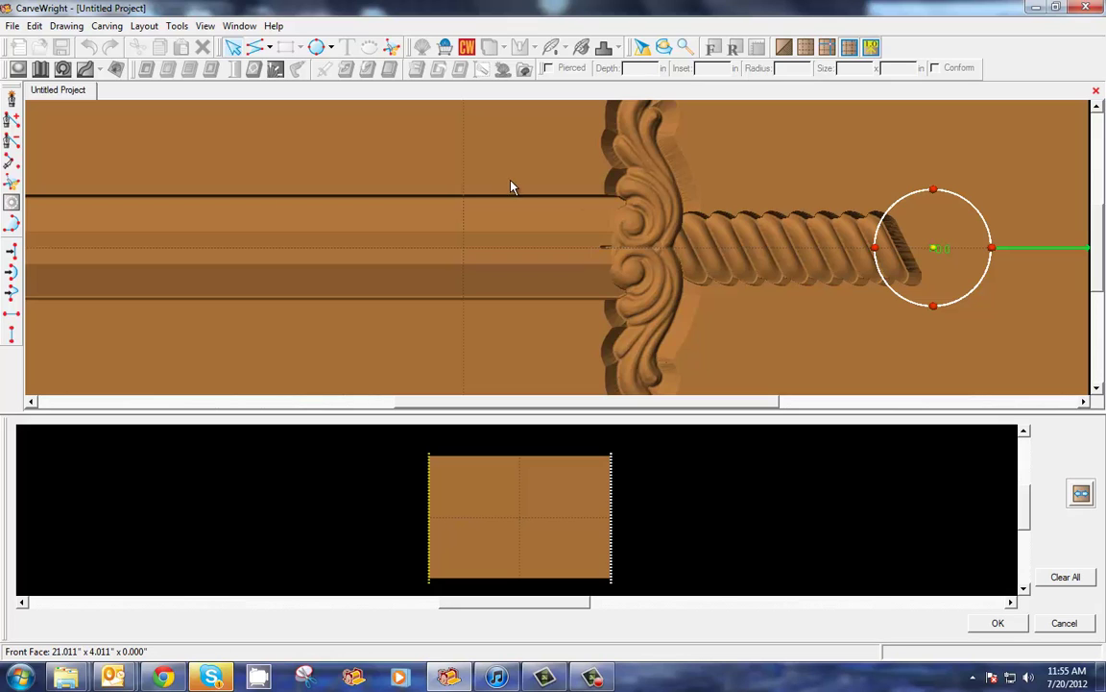
left_click(12, 96)
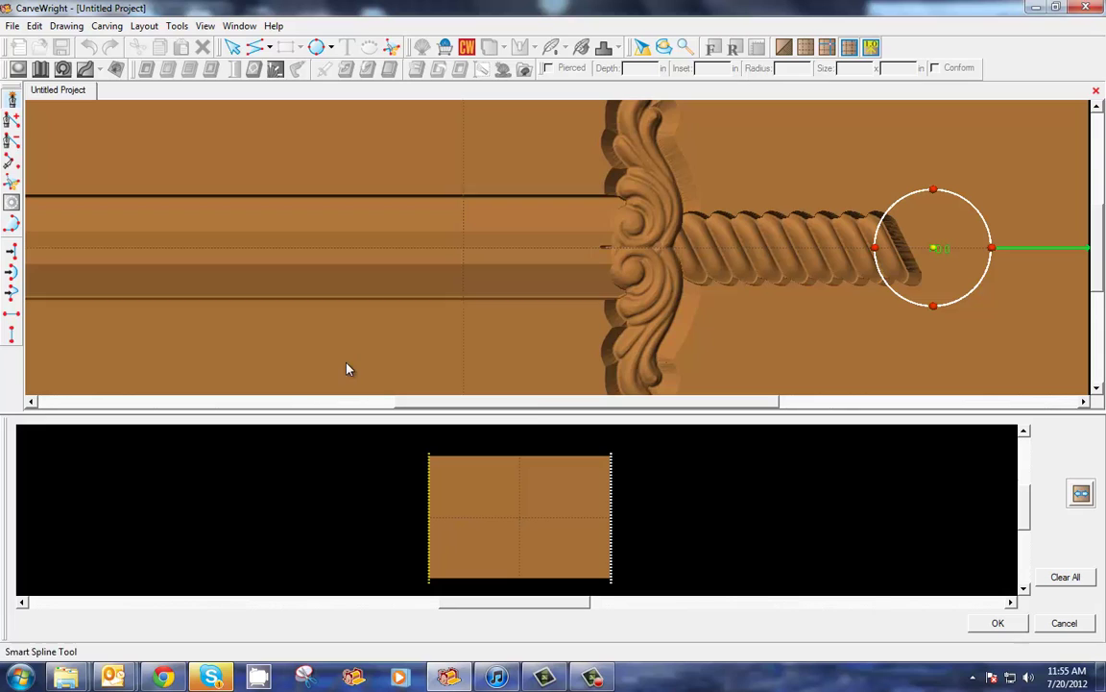
left_click(611, 483)
left_click(566, 465)
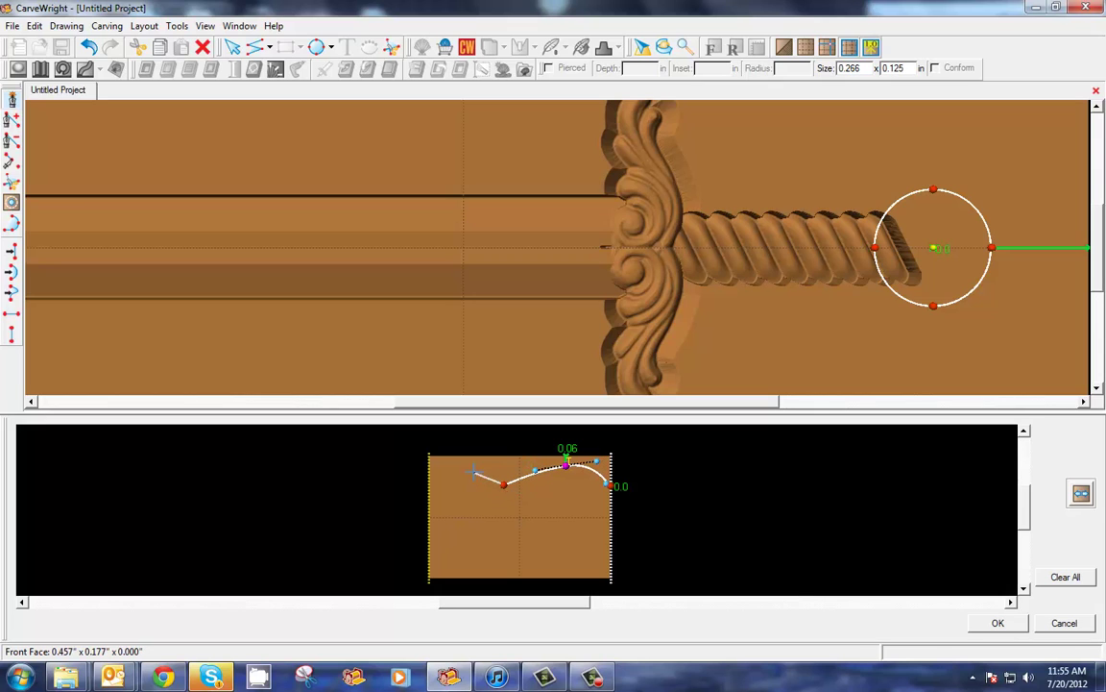
right_click(506, 486)
left_click(538, 513)
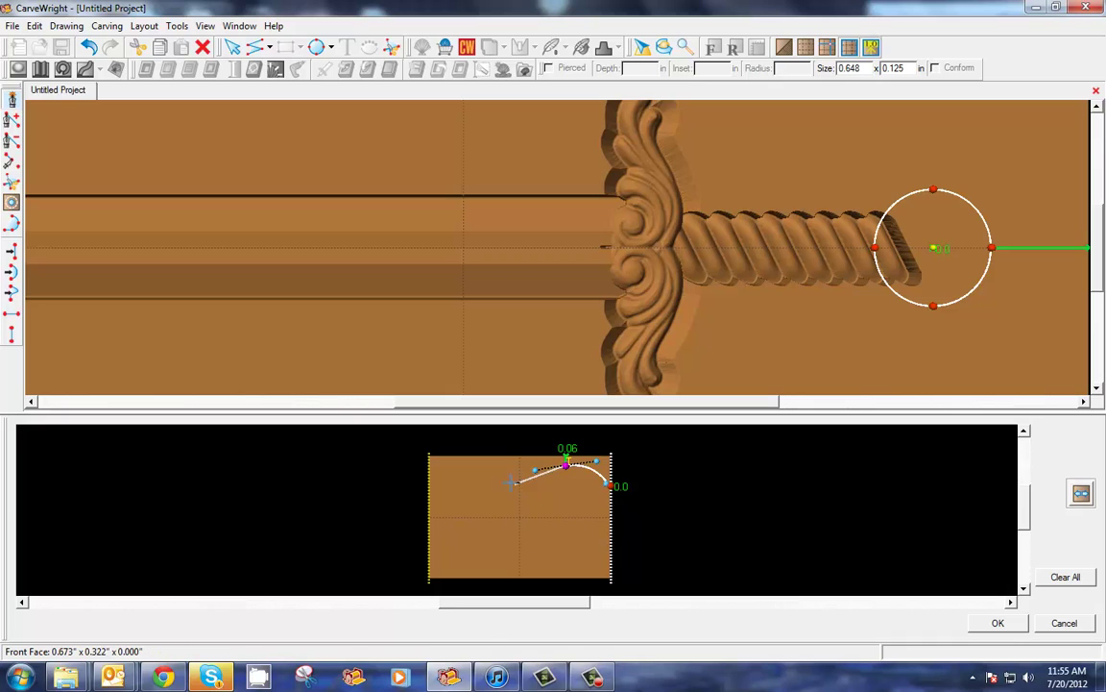
left_click(464, 469)
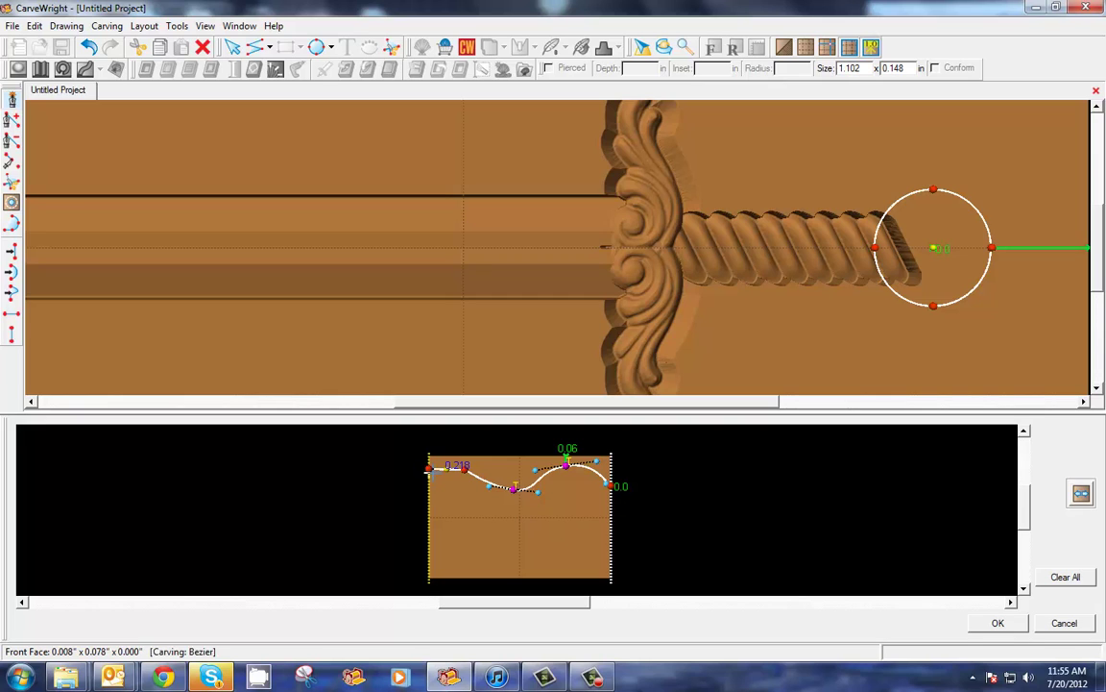
right_click(430, 471)
left_click(464, 516)
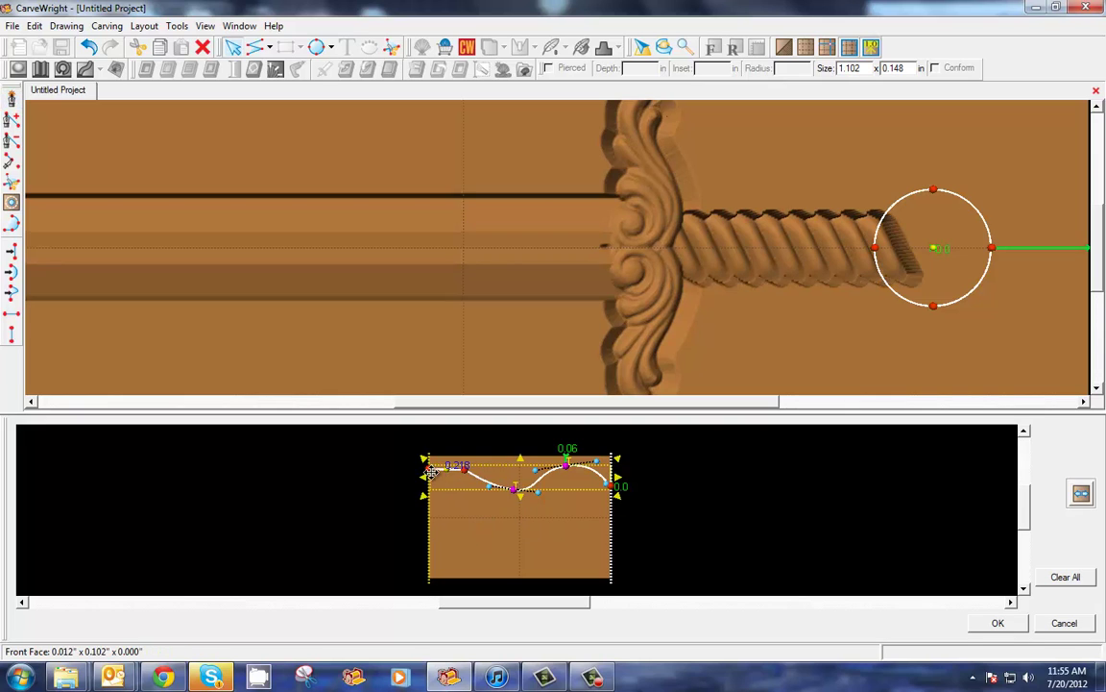
- Preview the revolved pommel, raise the curve's left end slightly, and apply the profile
left_click(1081, 494)
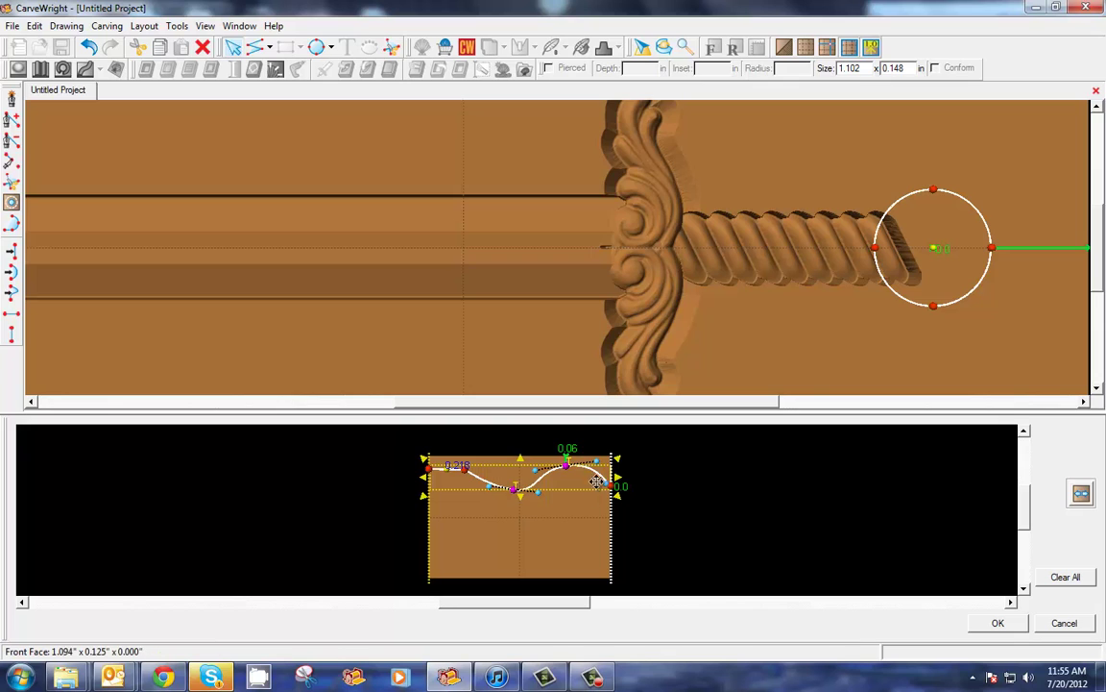
left_click(522, 498)
left_click(523, 486)
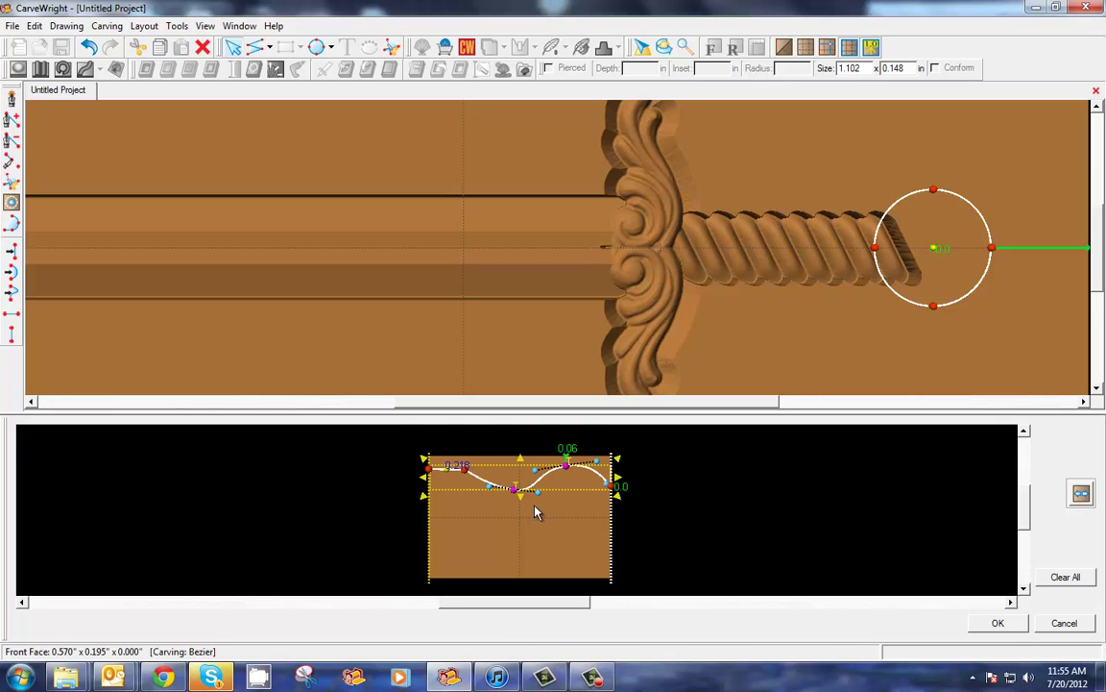
left_click(509, 503)
left_click(466, 477)
left_click_drag(466, 477, 466, 475)
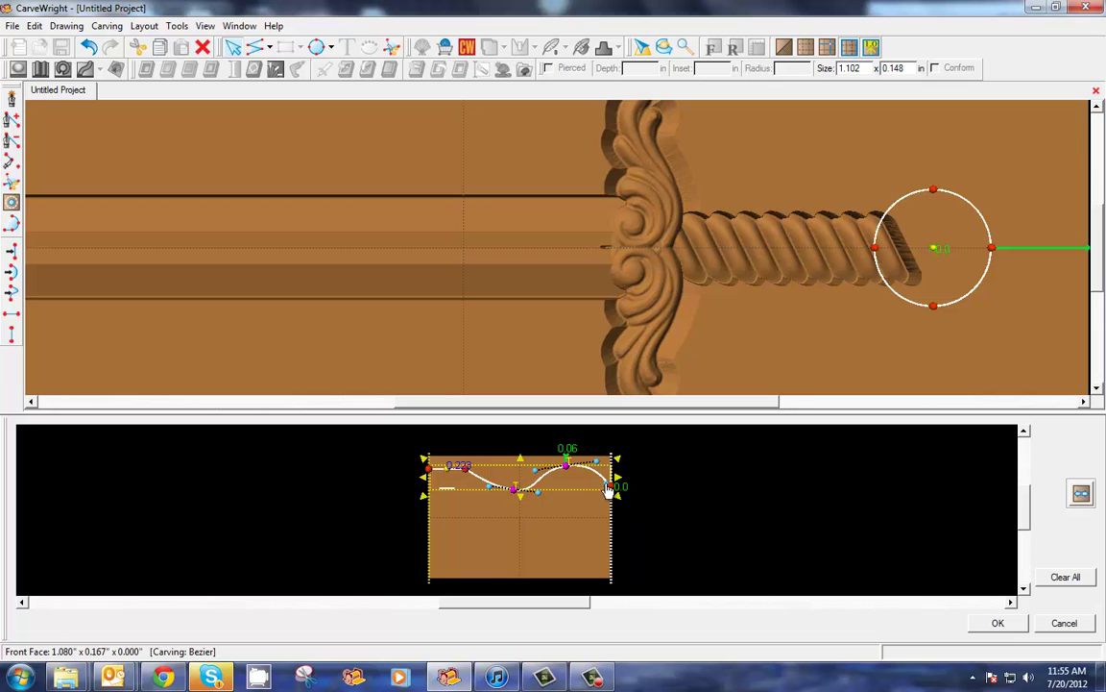
left_click(998, 623)
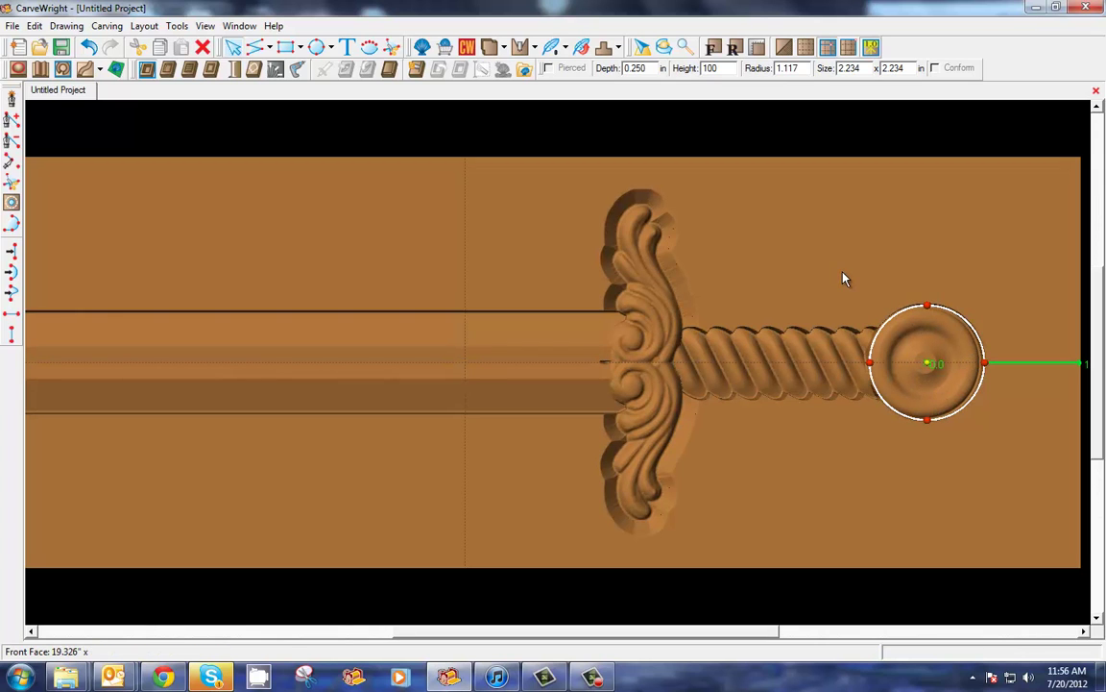
- Orbit to inspect the sword, square the board, and window-select every carved part
left_click(894, 450)
left_click_drag(740, 437, 668, 446)
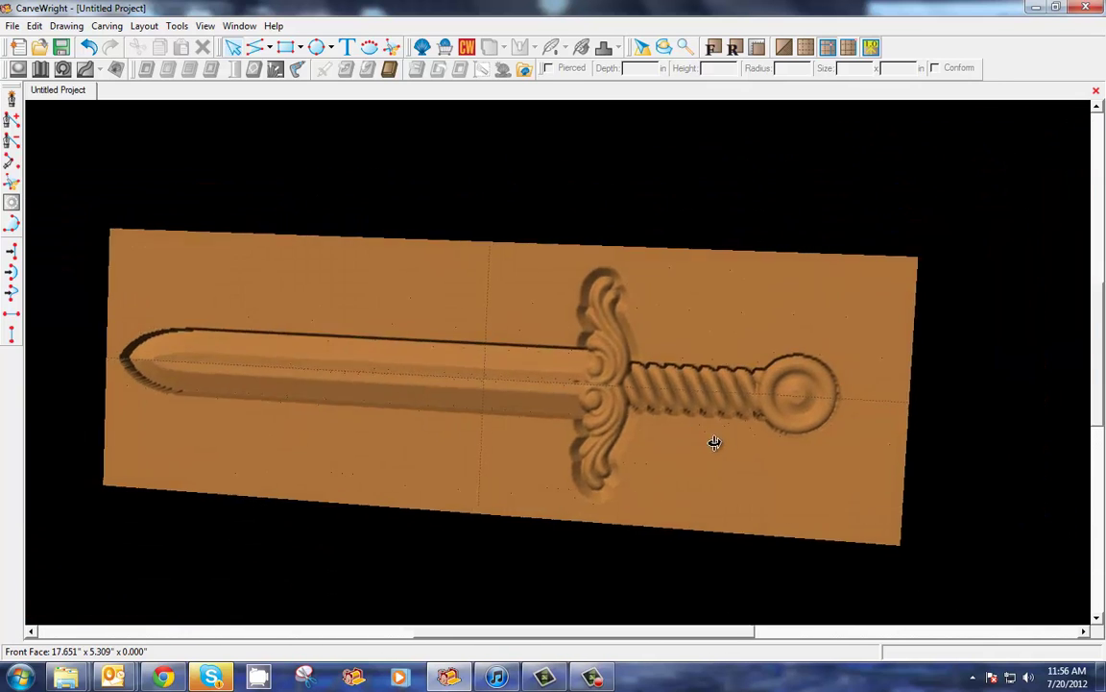
left_click_drag(714, 440, 401, 396)
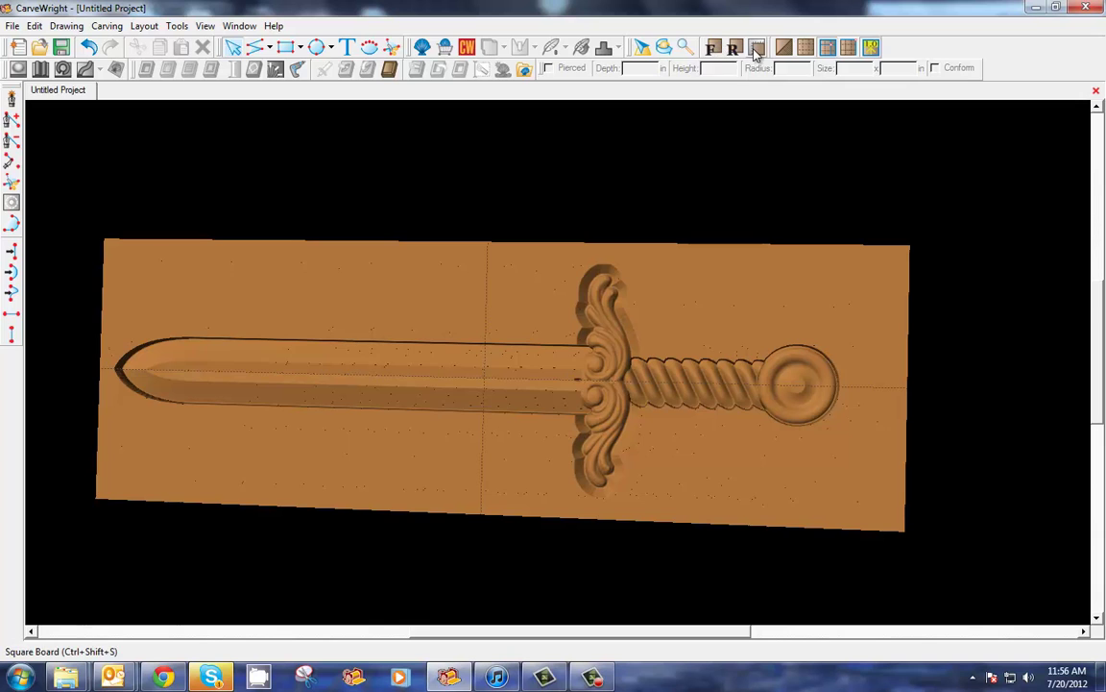
left_click(683, 48)
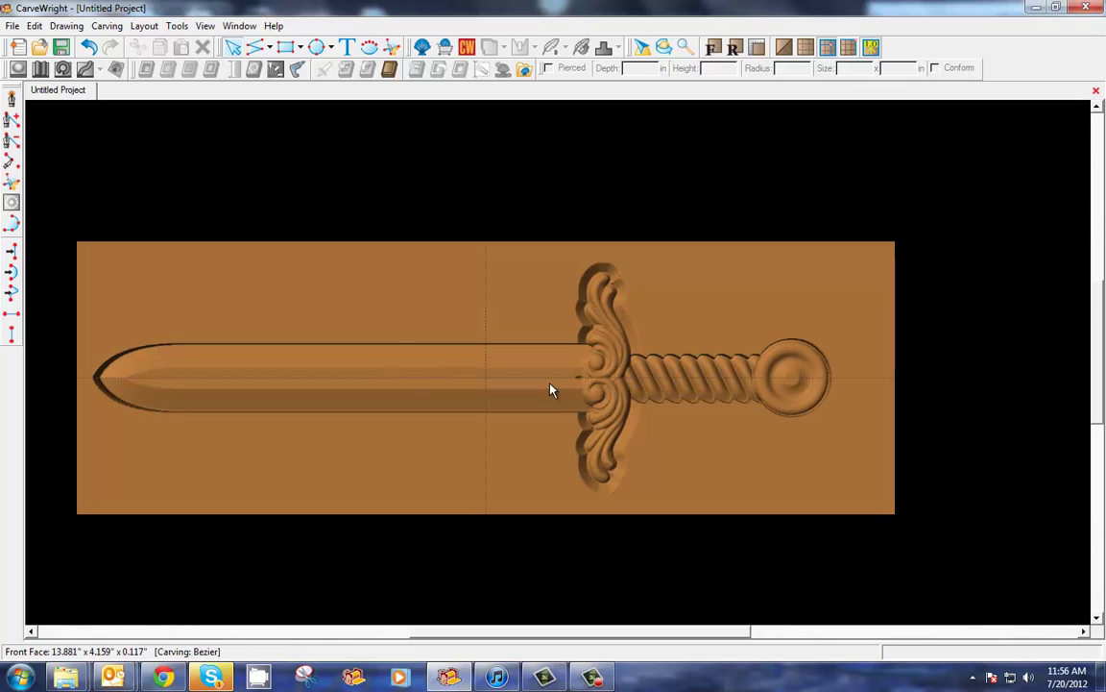
left_click(521, 387)
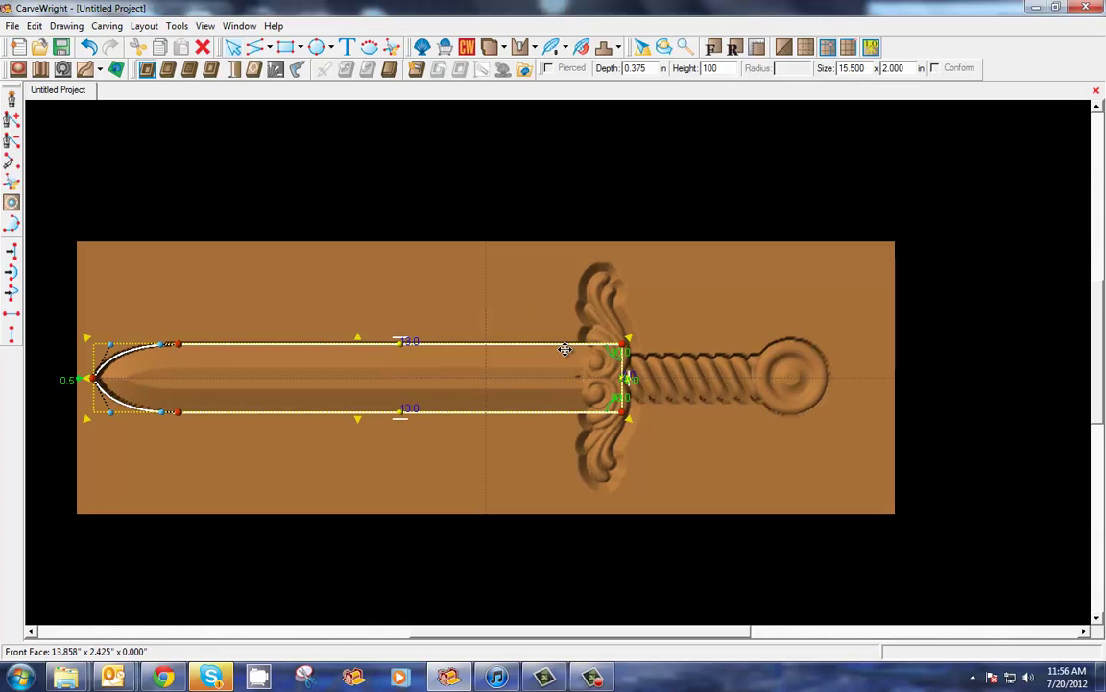
left_click(553, 301)
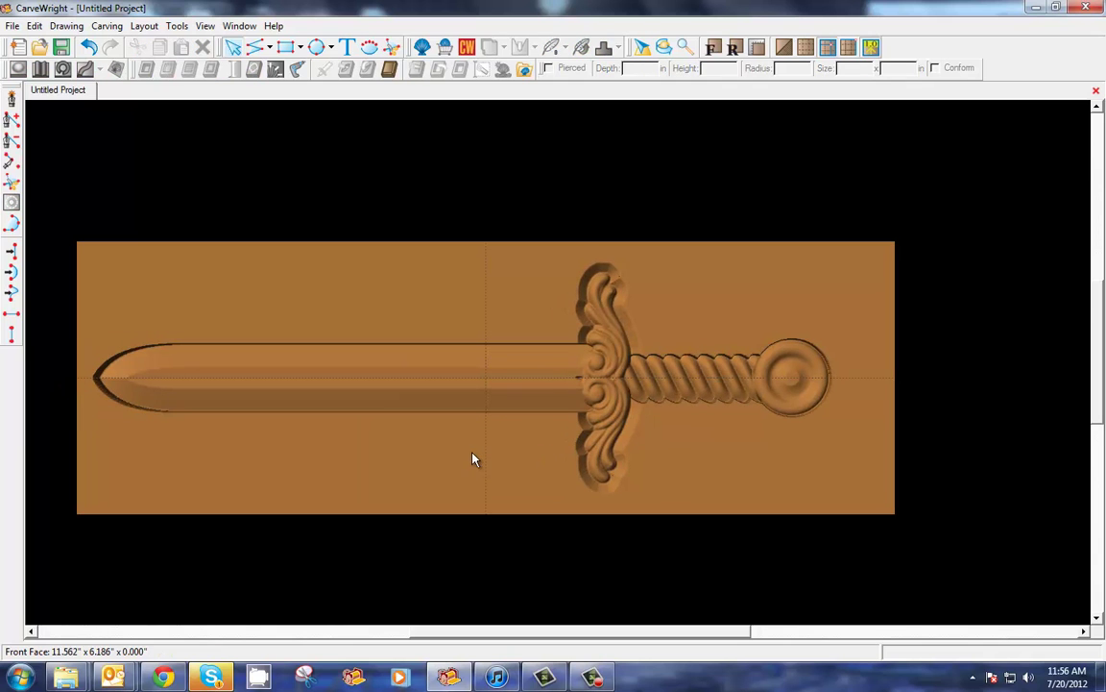
mouse_move(526, 458)
middle_mouse_down()
mouse_move(583, 398)
mouse_move(464, 464)
mouse_move(535, 422)
mouse_move(531, 444)
middle_mouse_up()
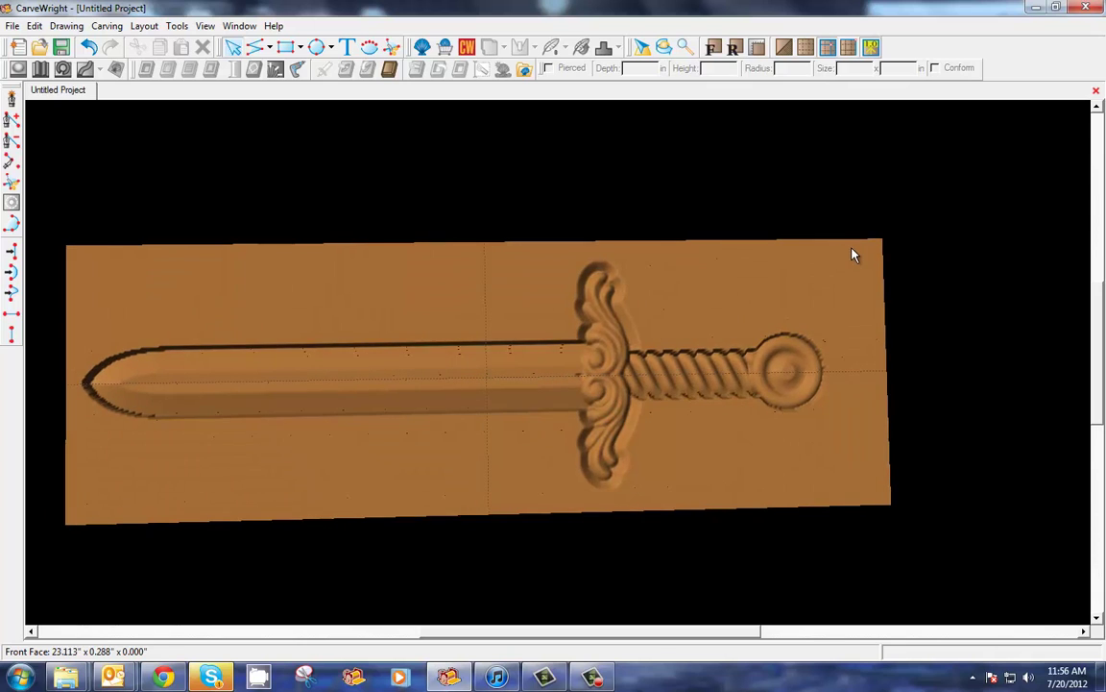
left_click_drag(853, 246, 68, 513)
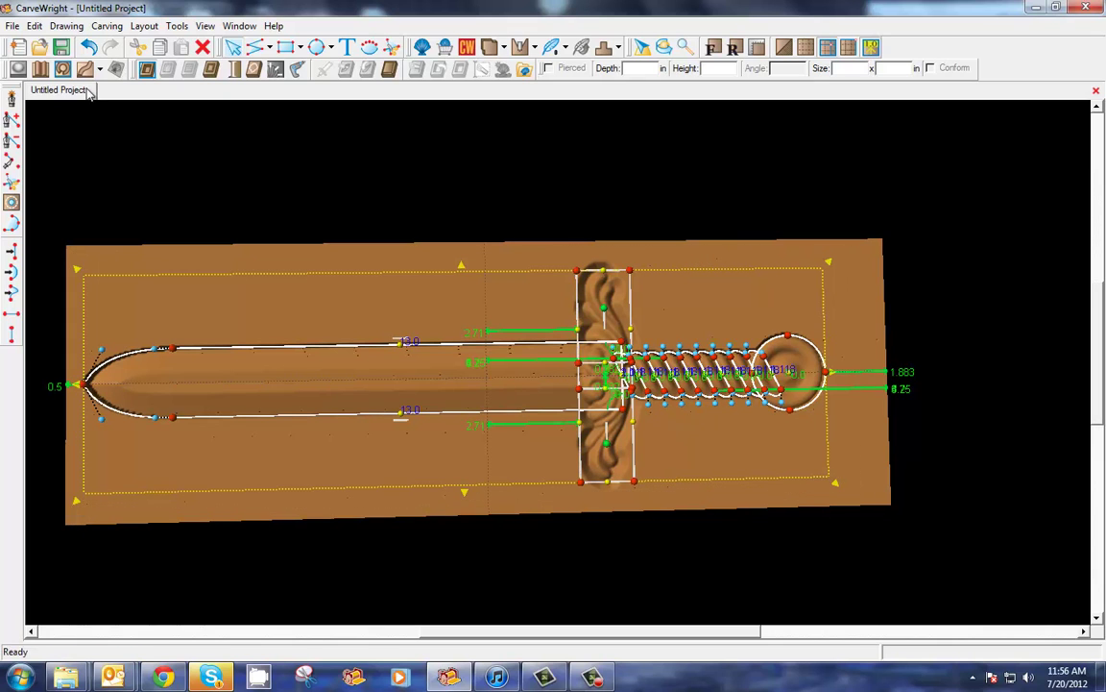
- Group the pommel, Bezier pieces and Filagree patterns from the Carving List and select the Group
left_click(205, 26)
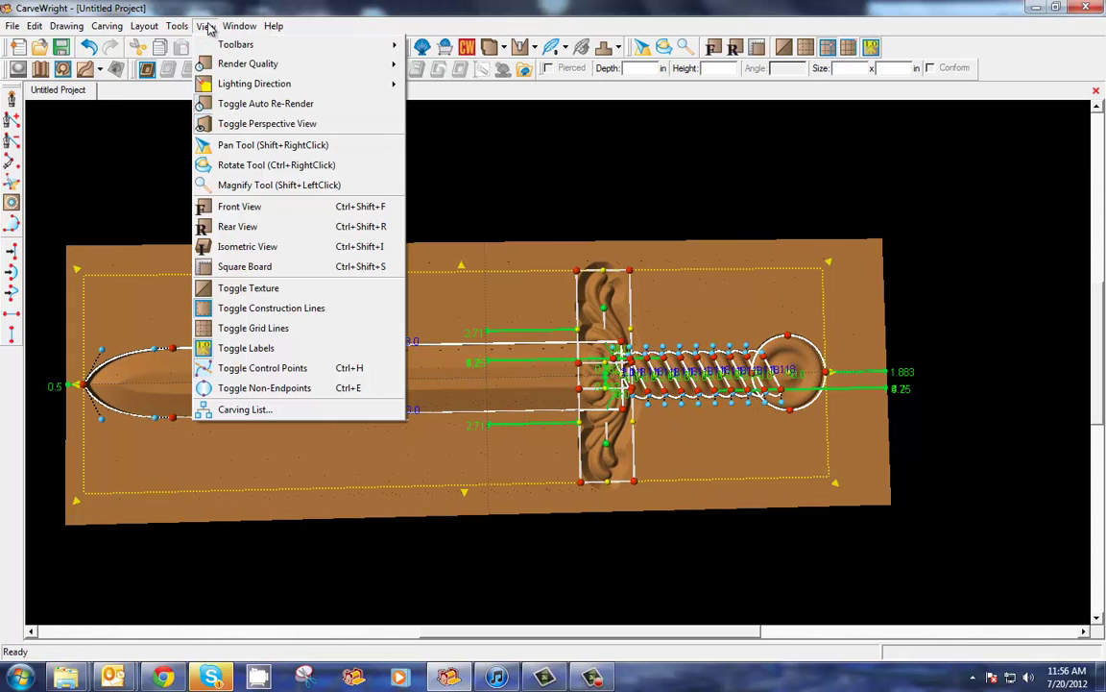
left_click(231, 409)
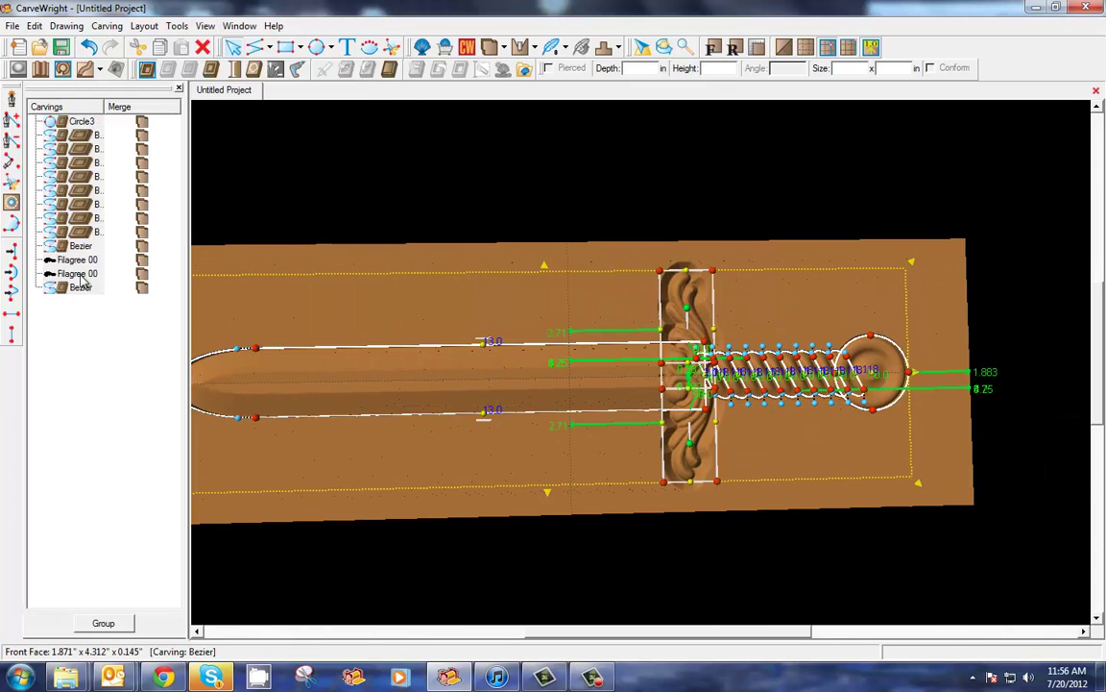
left_click(105, 624)
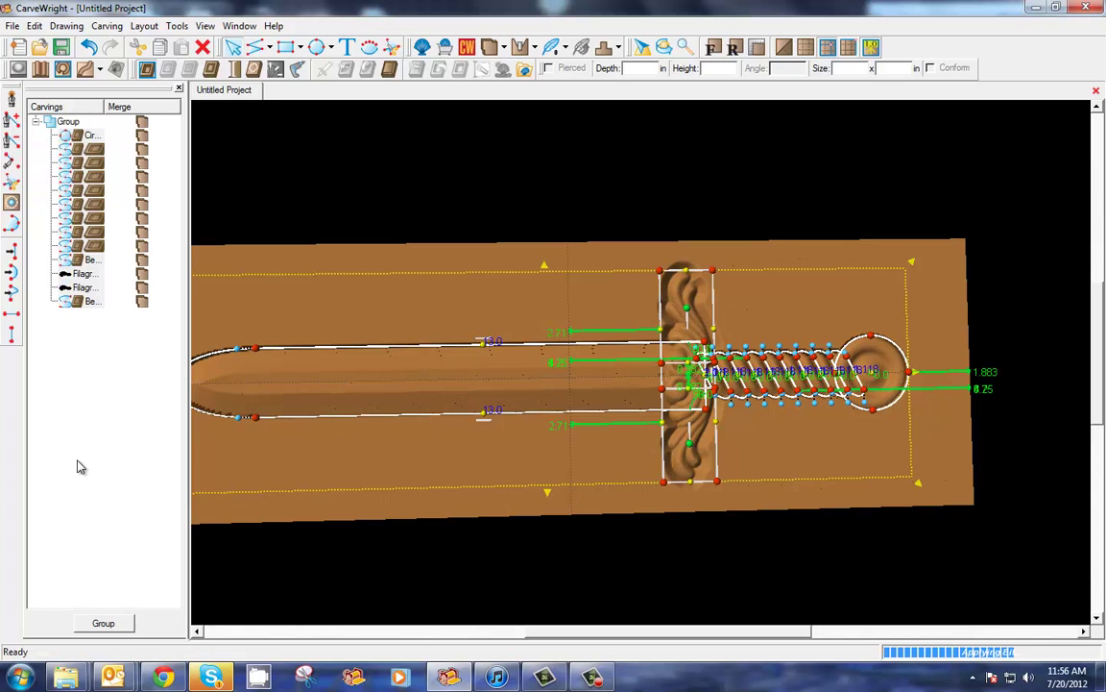
left_click(63, 122)
right_click_drag(823, 447, 792, 455)
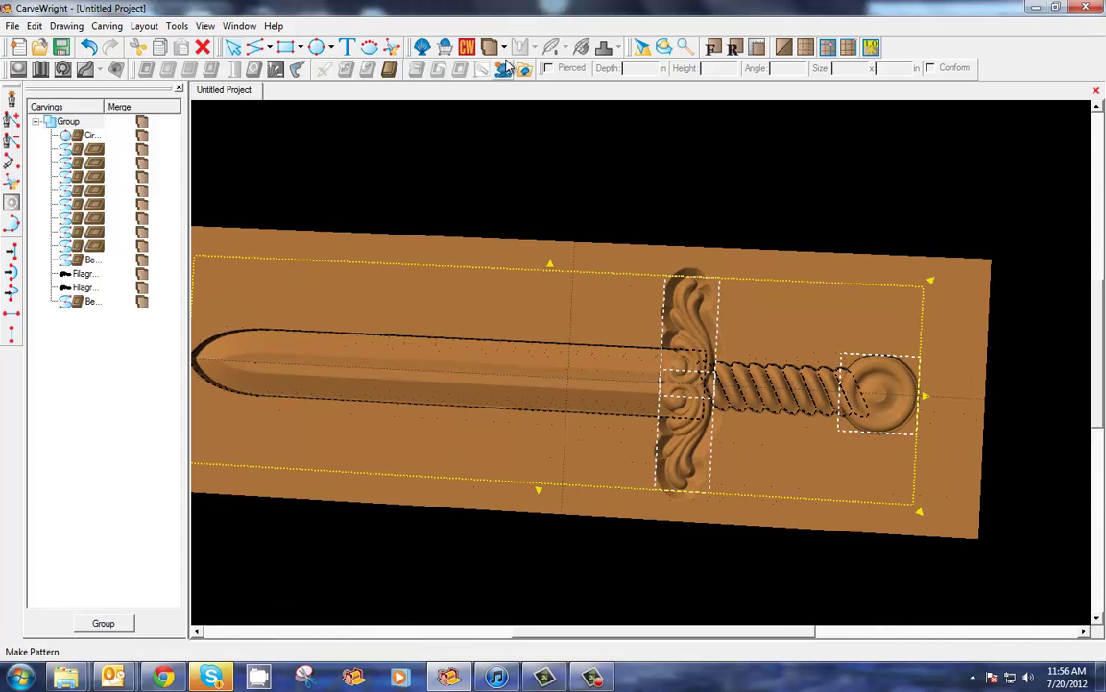
- Save the group as library item 'sword', replacing the existing one, and close the Carving List
left_click(501, 70)
left_click(581, 351)
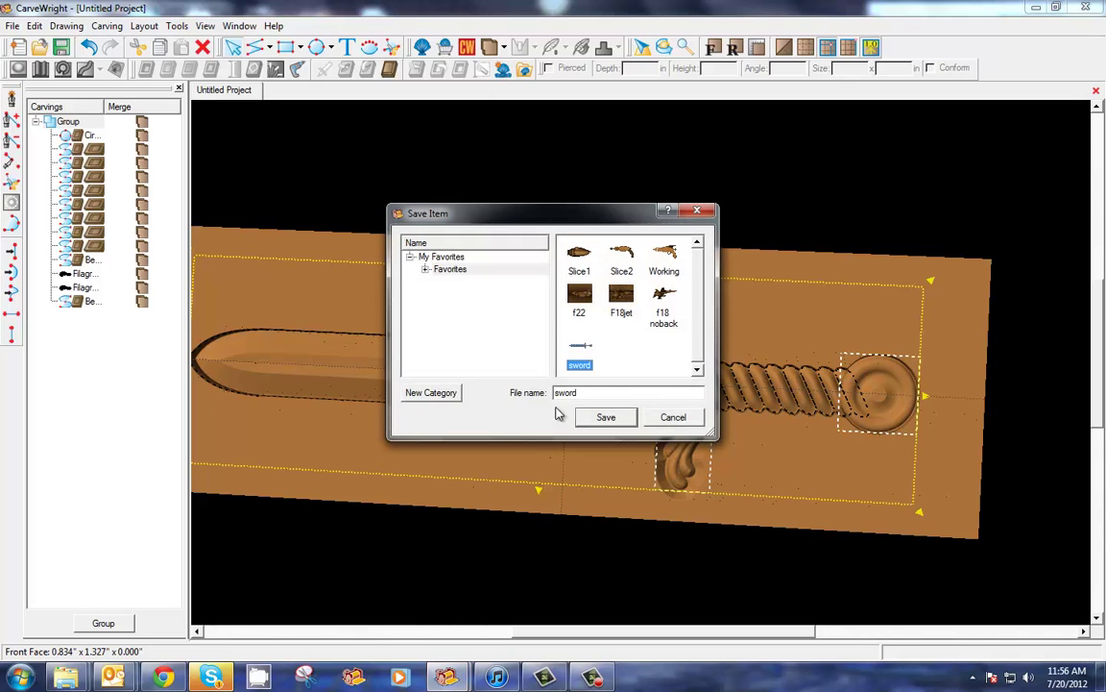
left_click(607, 419)
left_click(562, 363)
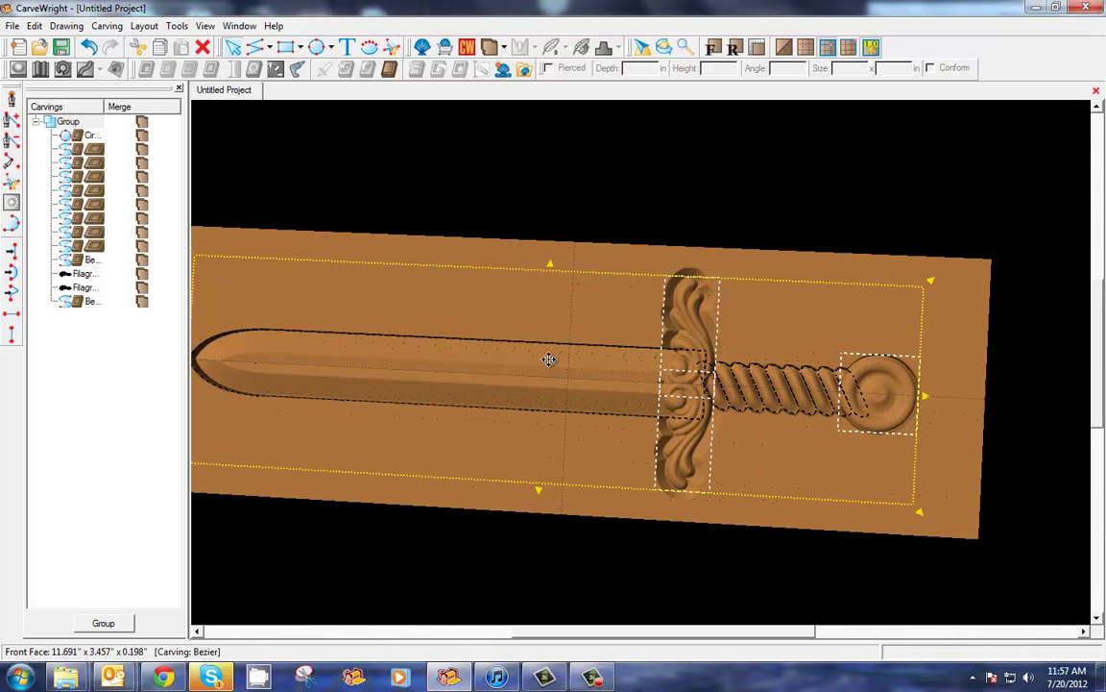
left_click(179, 89)
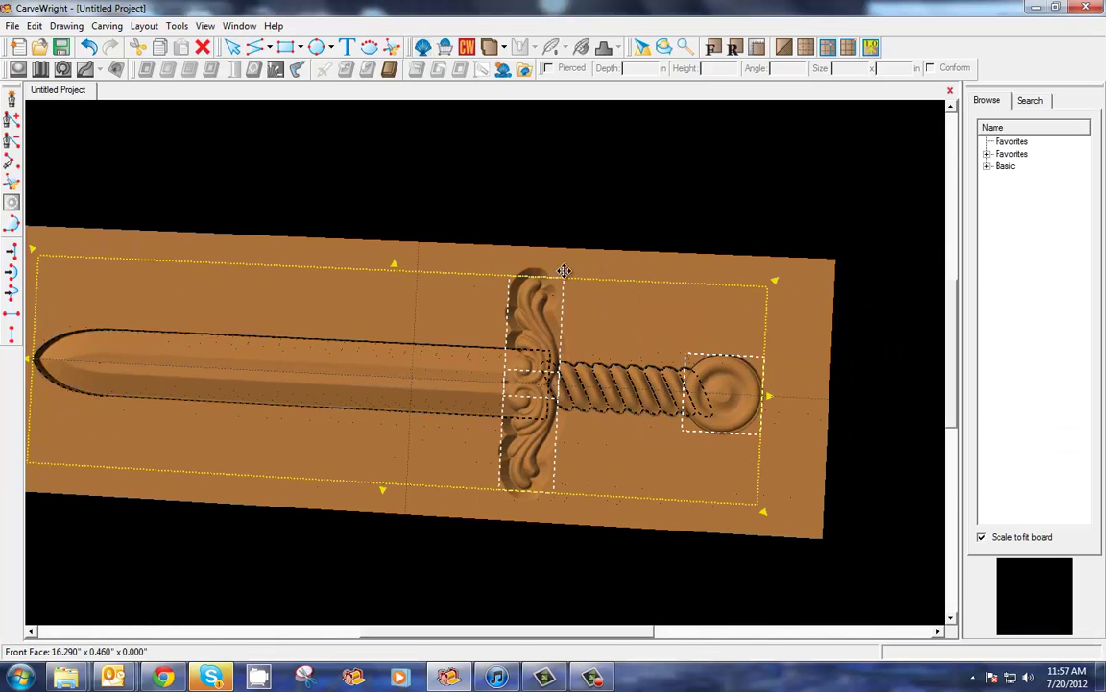
- Find the saved sword in Favorites, deselect the carvings, and hide the library panel
left_click(987, 155)
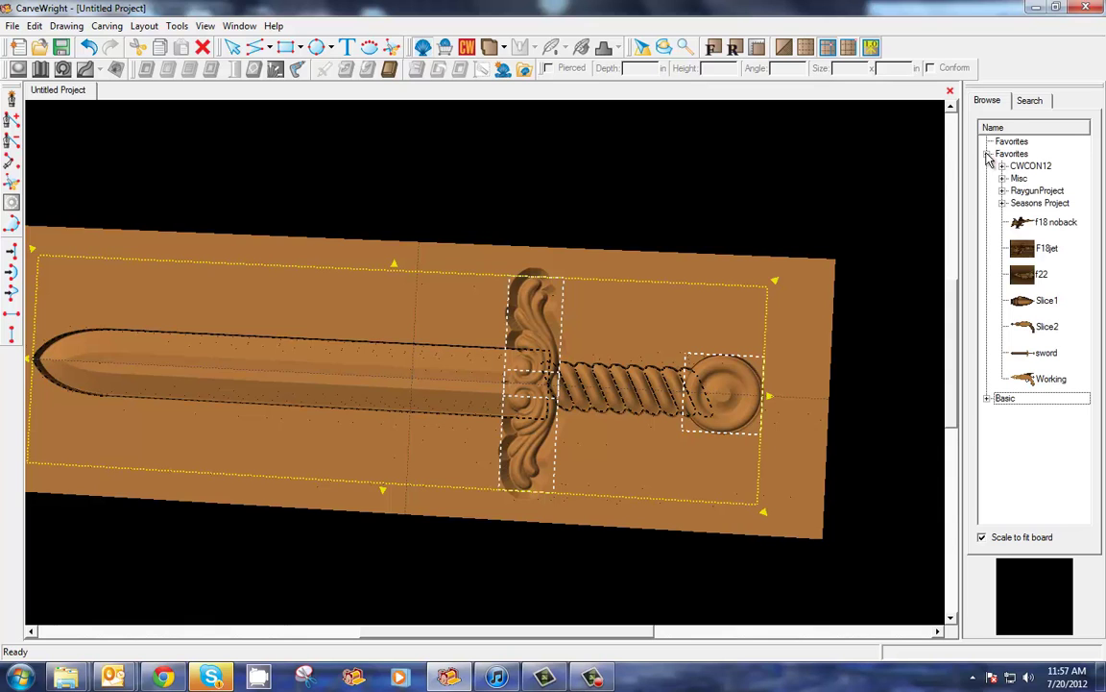
left_click(1021, 354)
mouse_move(684, 459)
left_mouse_down()
mouse_move(693, 468)
mouse_move(687, 461)
left_mouse_up()
left_click_drag(453, 339, 424, 343)
scroll(420, 445, "down", 2)
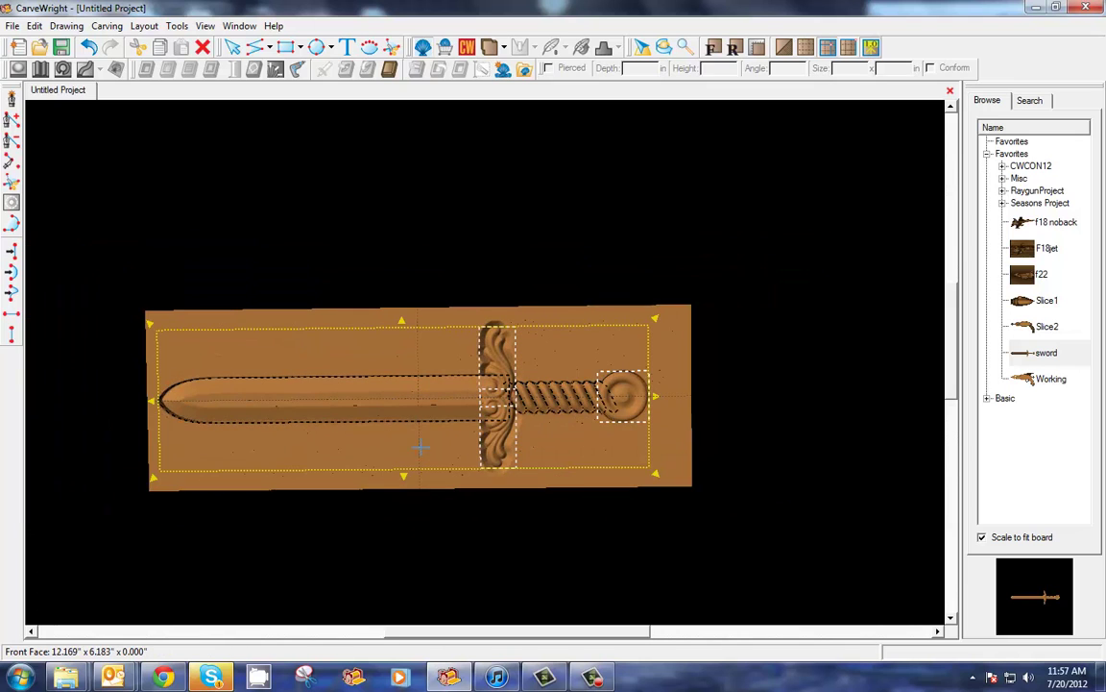
left_click(429, 294)
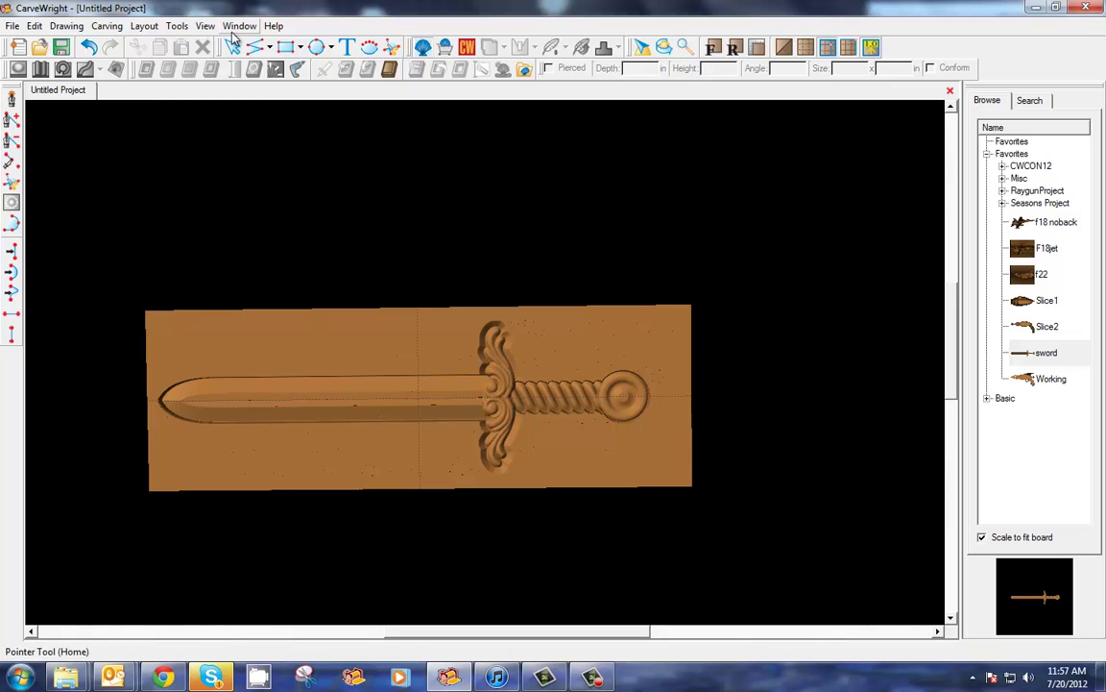
key("ctrl+l")
- Switch to the rear view and drag the sword pattern onto the board's back
left_click(736, 50)
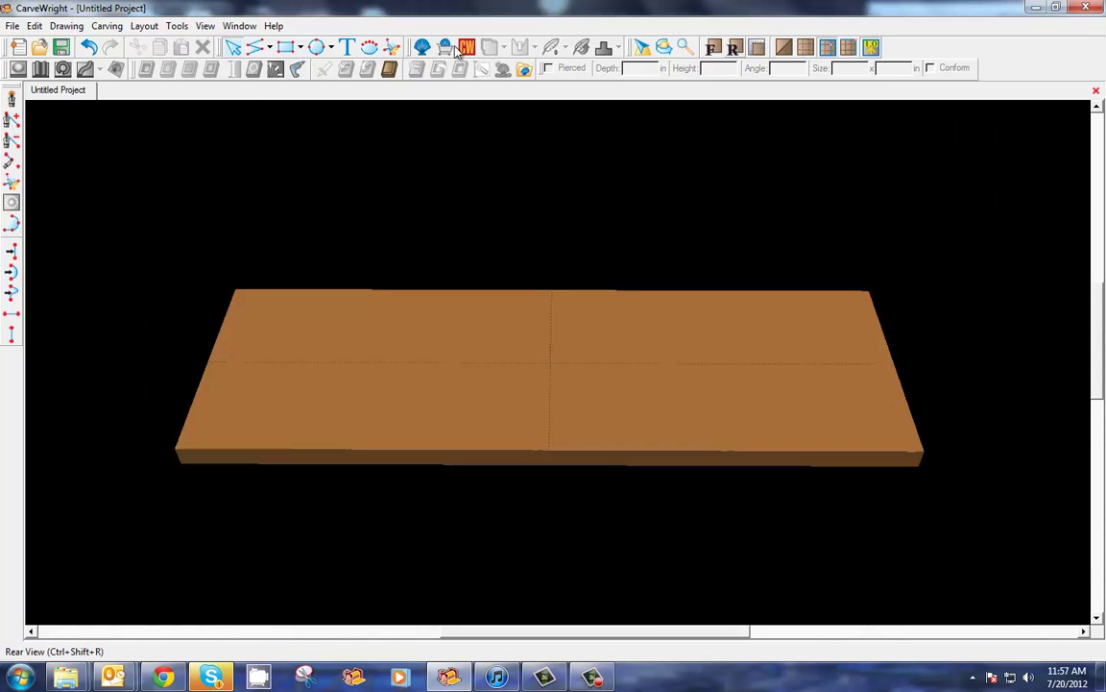
left_click(389, 46)
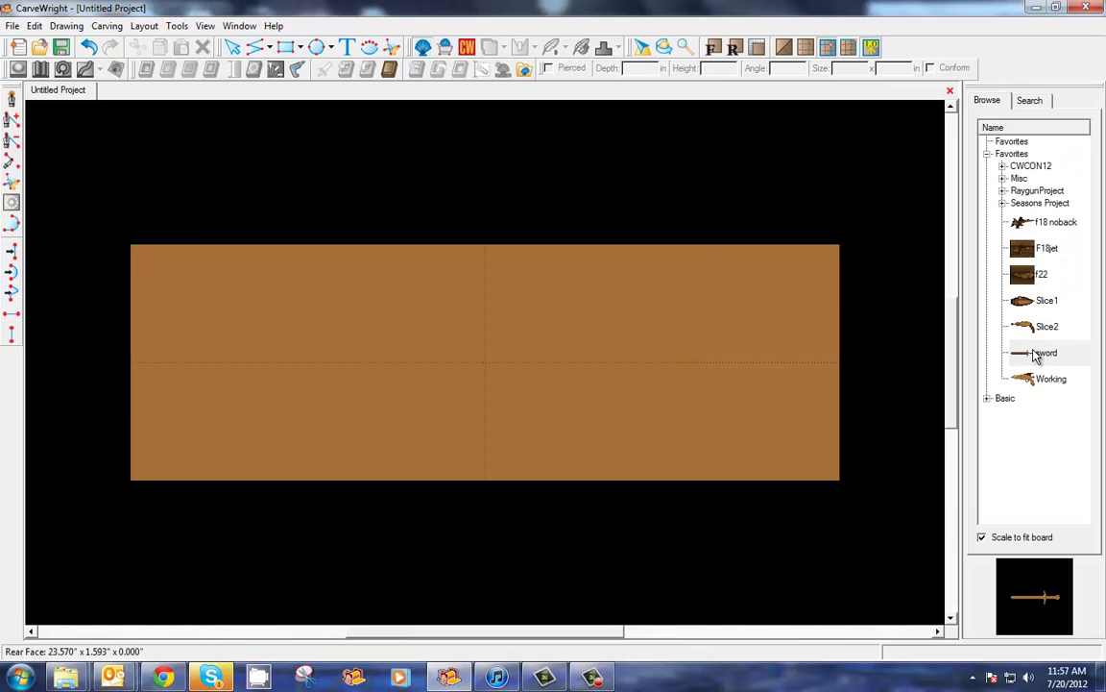
left_click_drag(1033, 356, 588, 363)
- Centre the rear sword vertically, then return to the front and select the front sword carving
right_click(629, 353)
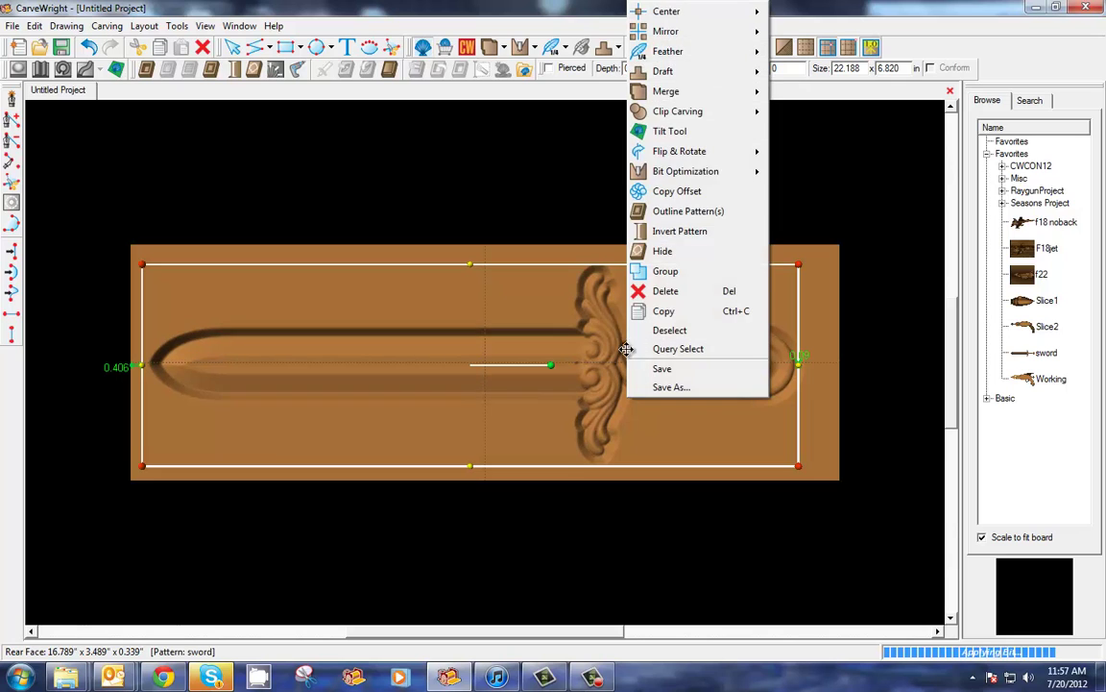
mouse_move(710, 11)
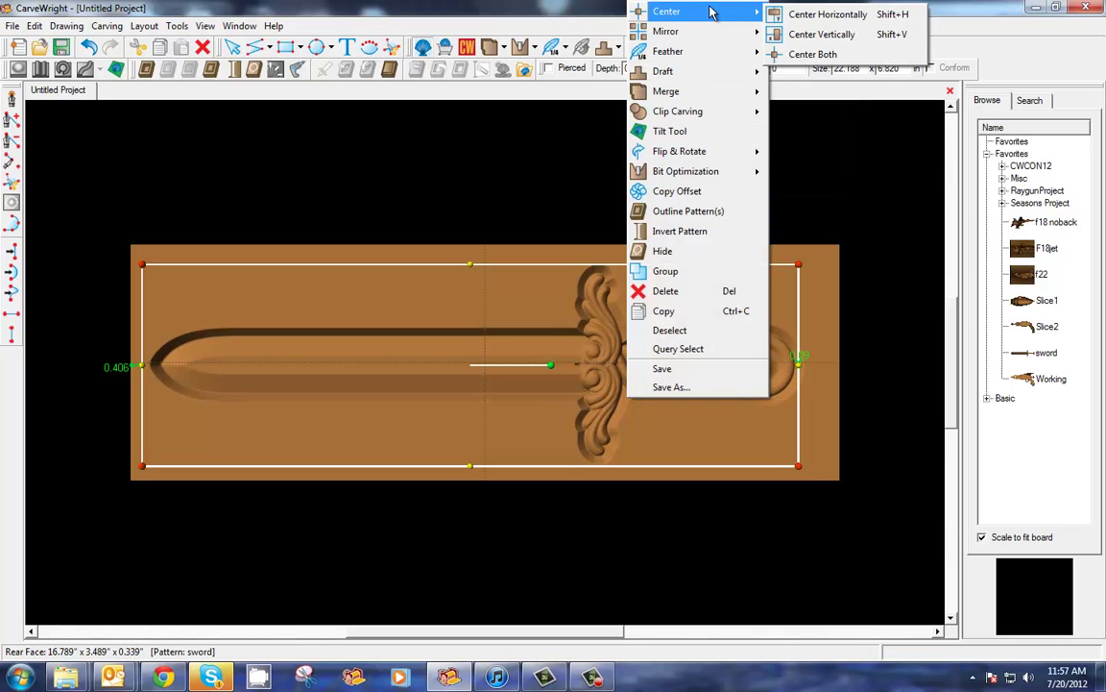
left_click(840, 36)
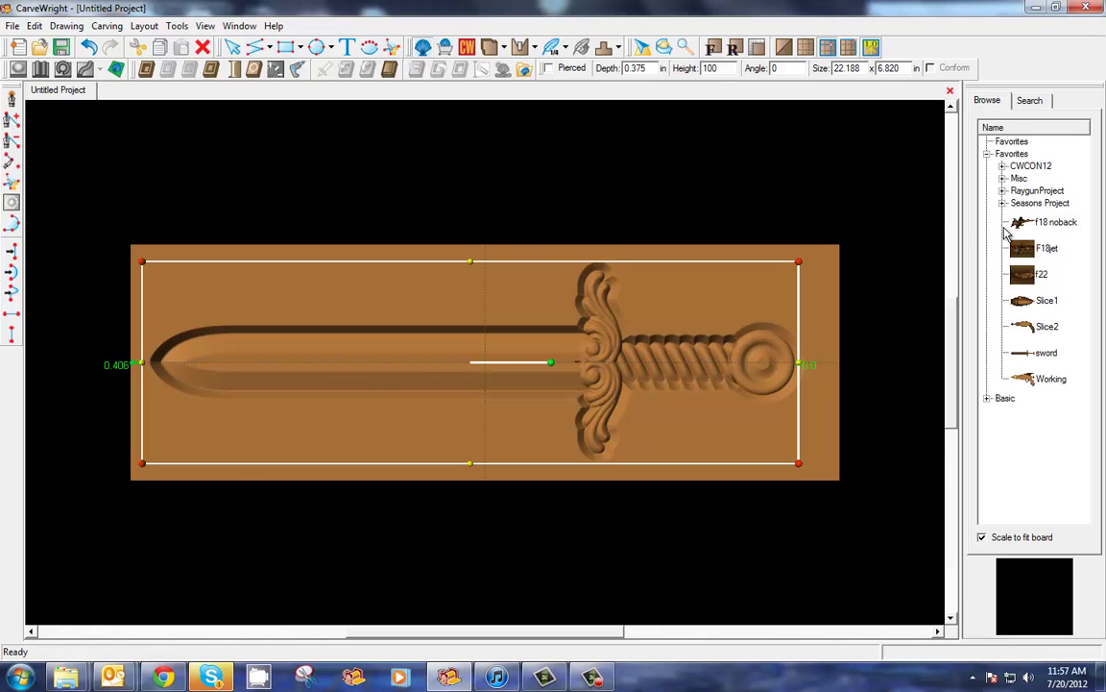
left_click(643, 46)
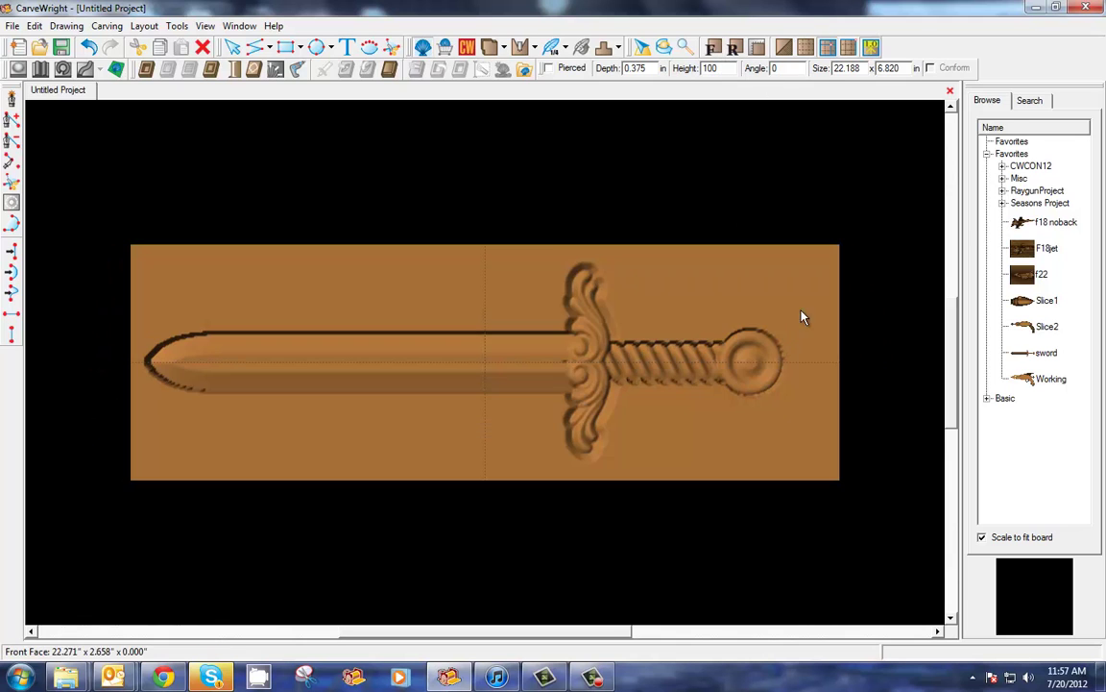
left_click_drag(817, 259, 144, 476)
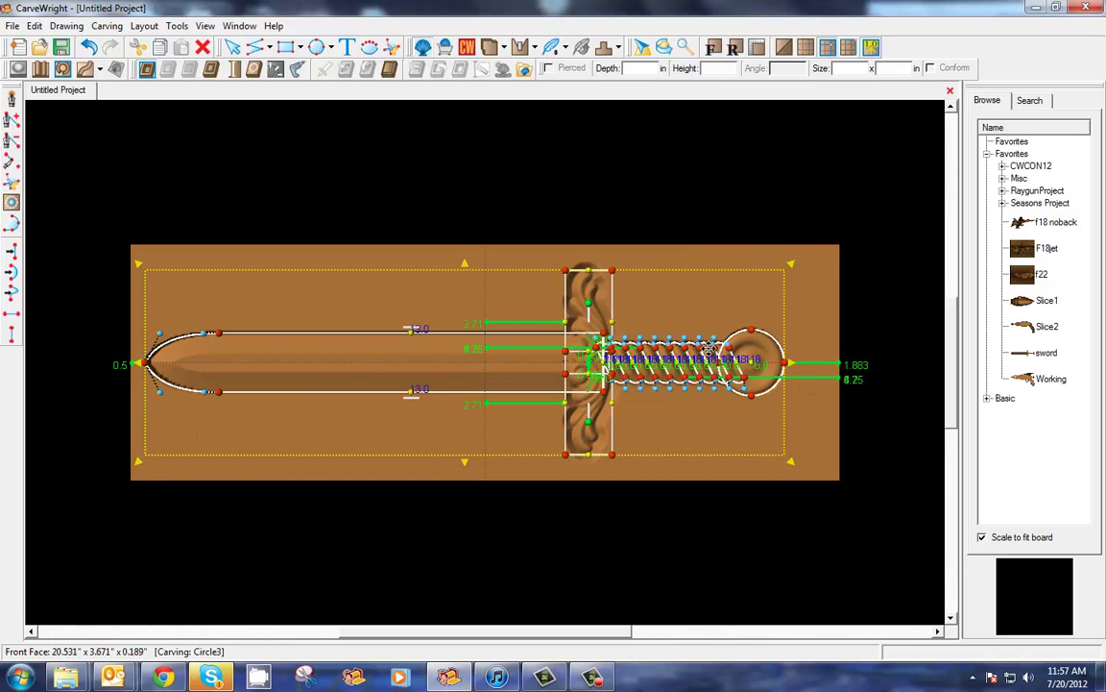
- Shift the front sword right and set the rear sword's right-edge distance to 1.133 in
left_click_drag(506, 363, 533, 364)
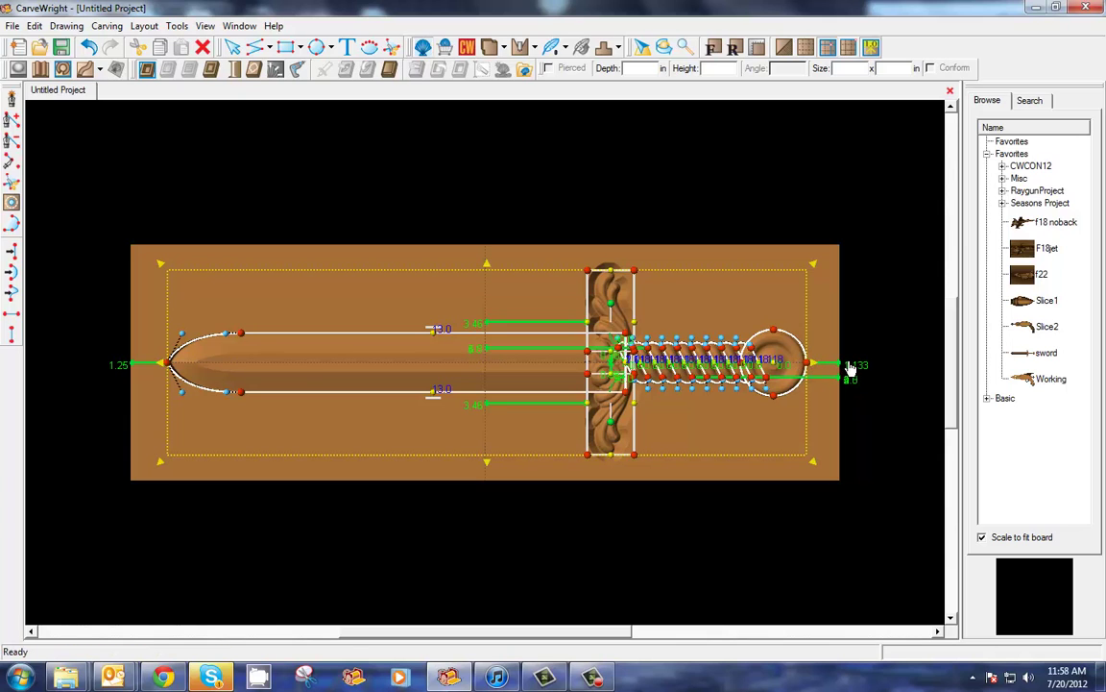
left_click(733, 49)
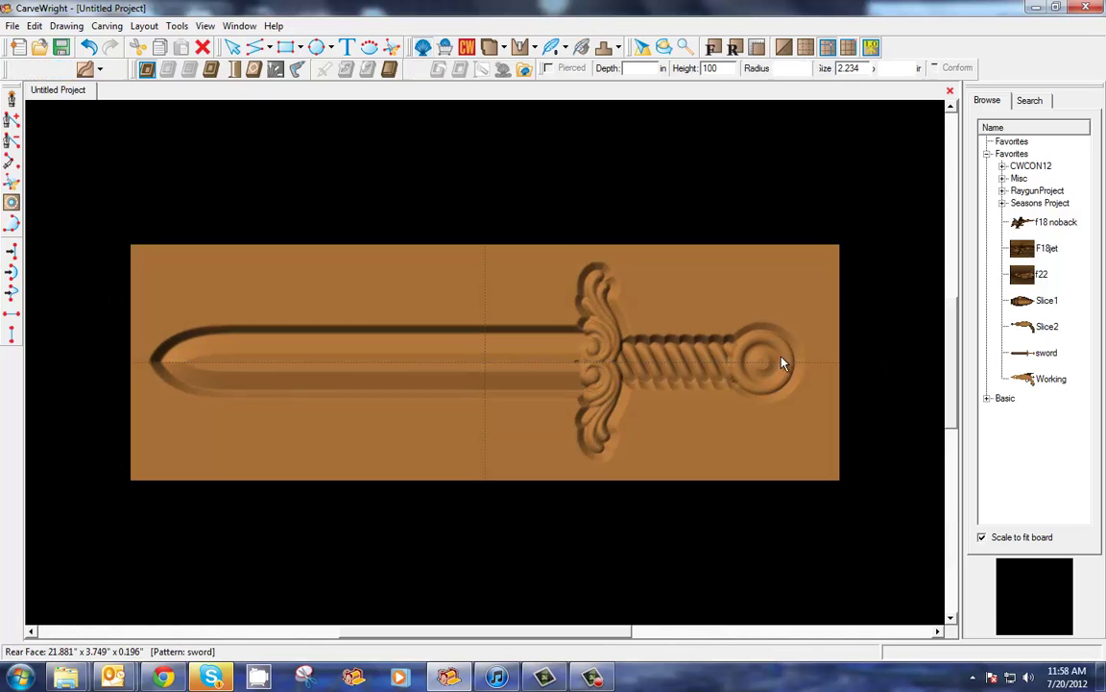
left_click(790, 372)
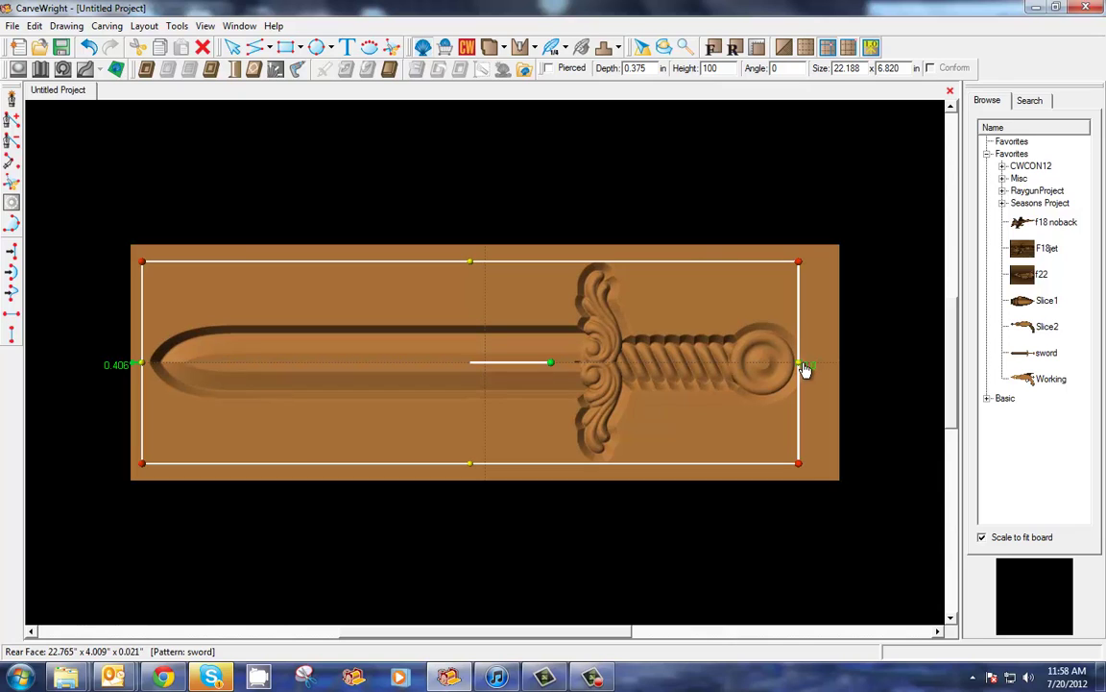
right_click(803, 368)
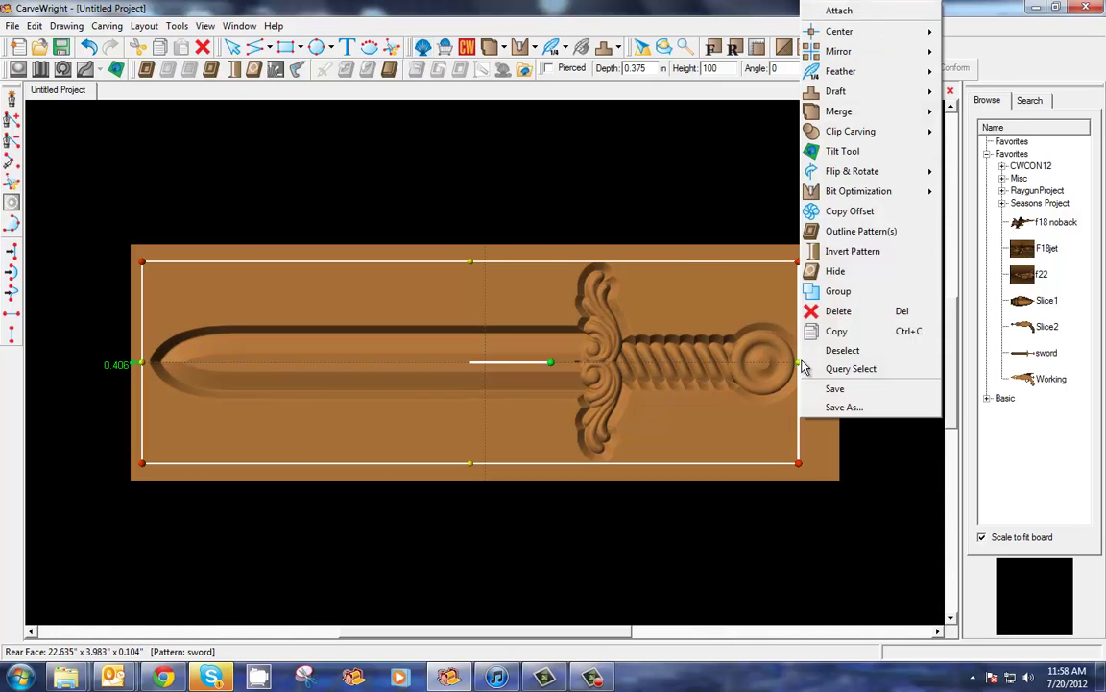
left_click(868, 27)
left_click(858, 365)
type("1.13")
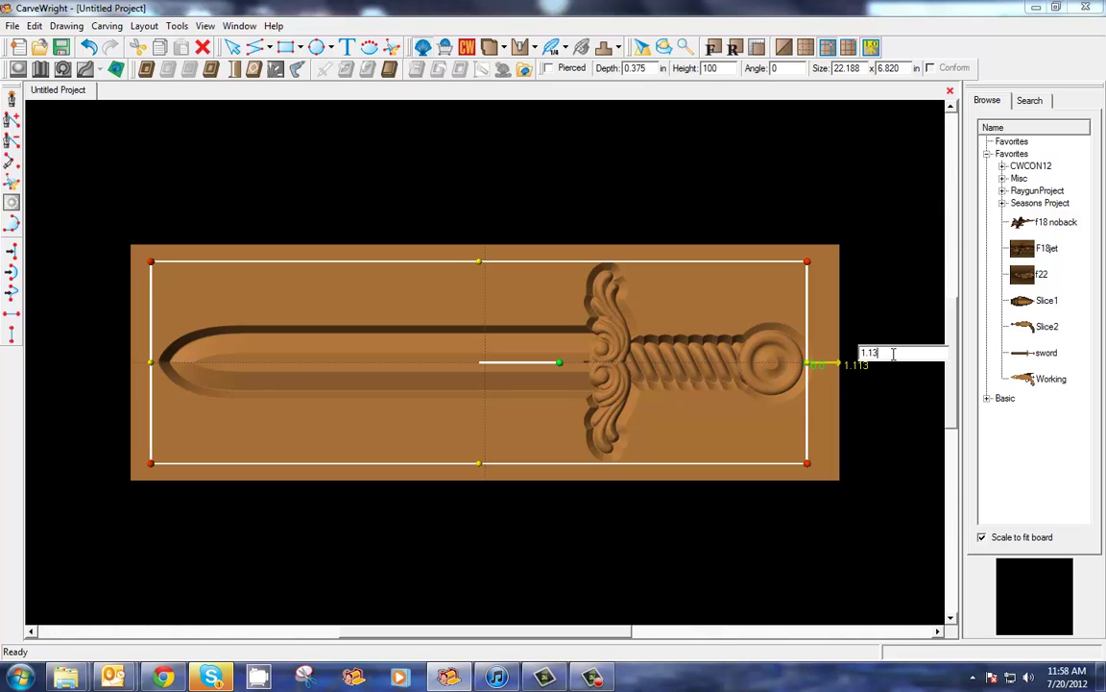
key("Return")
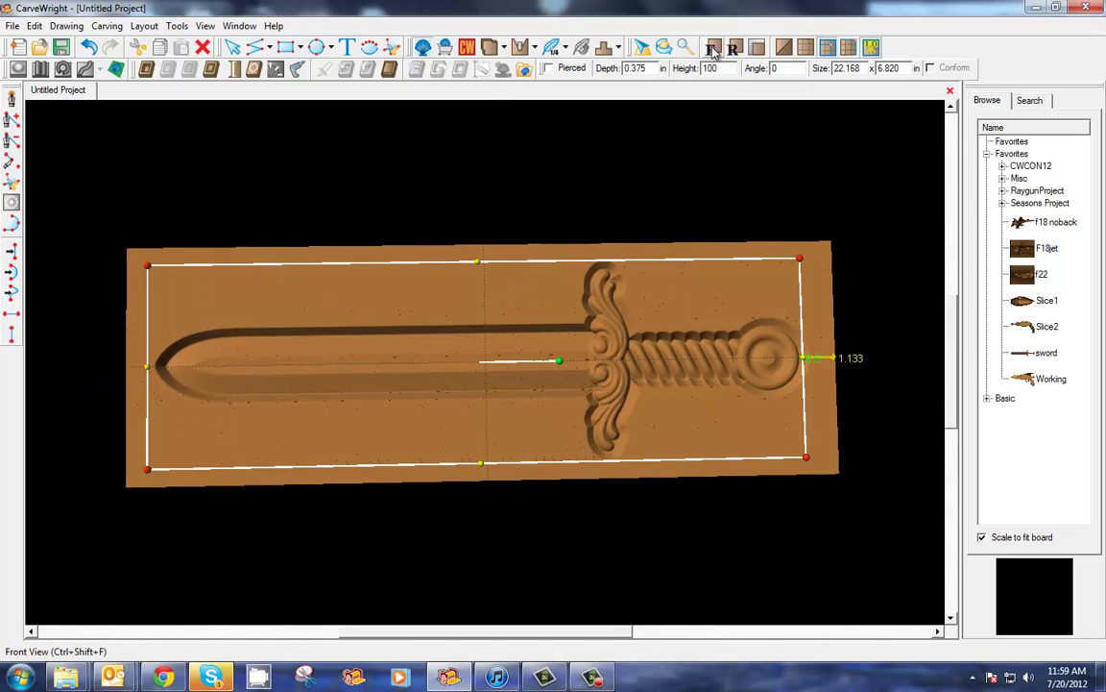
- Create an outline around the front sword pattern in Front View and select the new outline vector
left_click(718, 50)
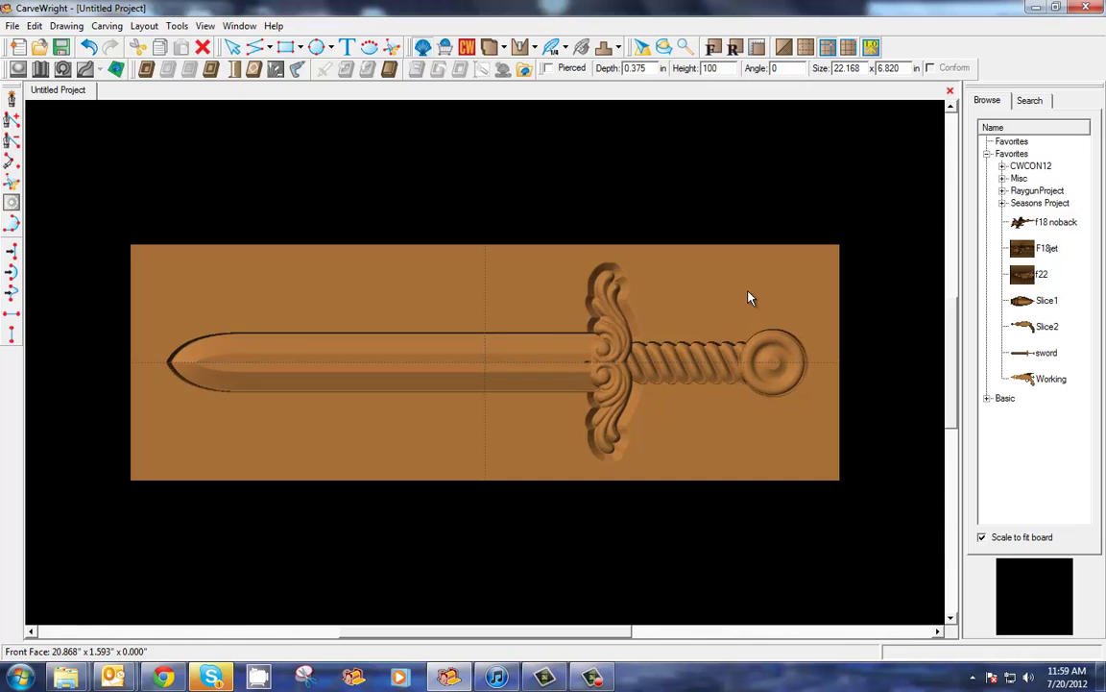
left_click(802, 368)
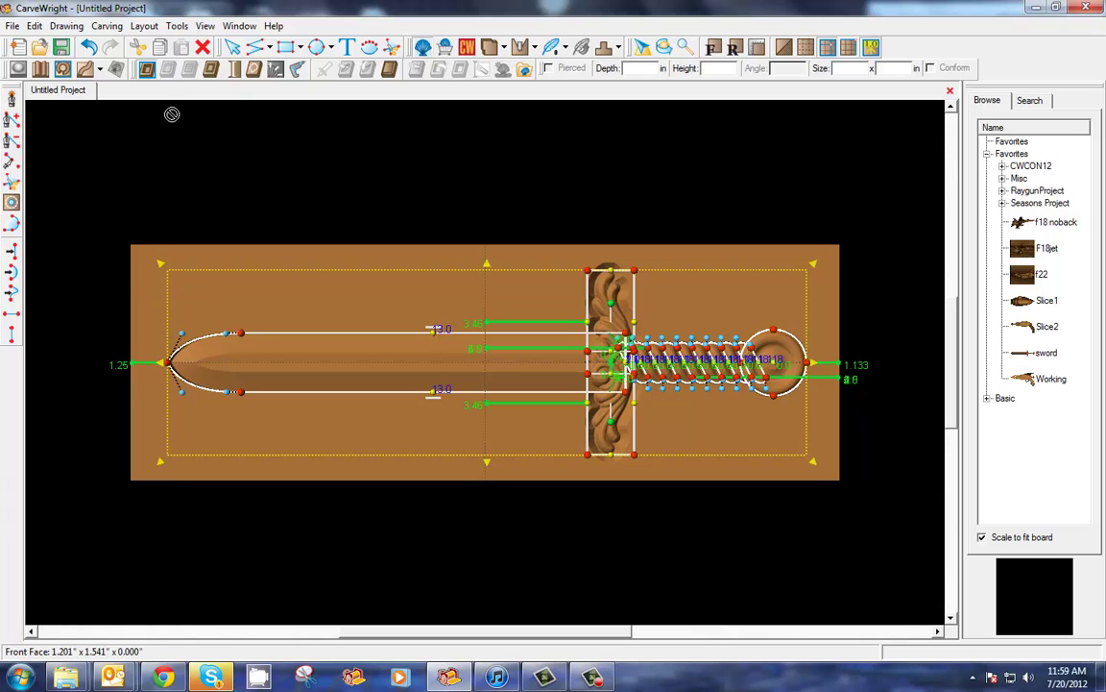
left_click(212, 70)
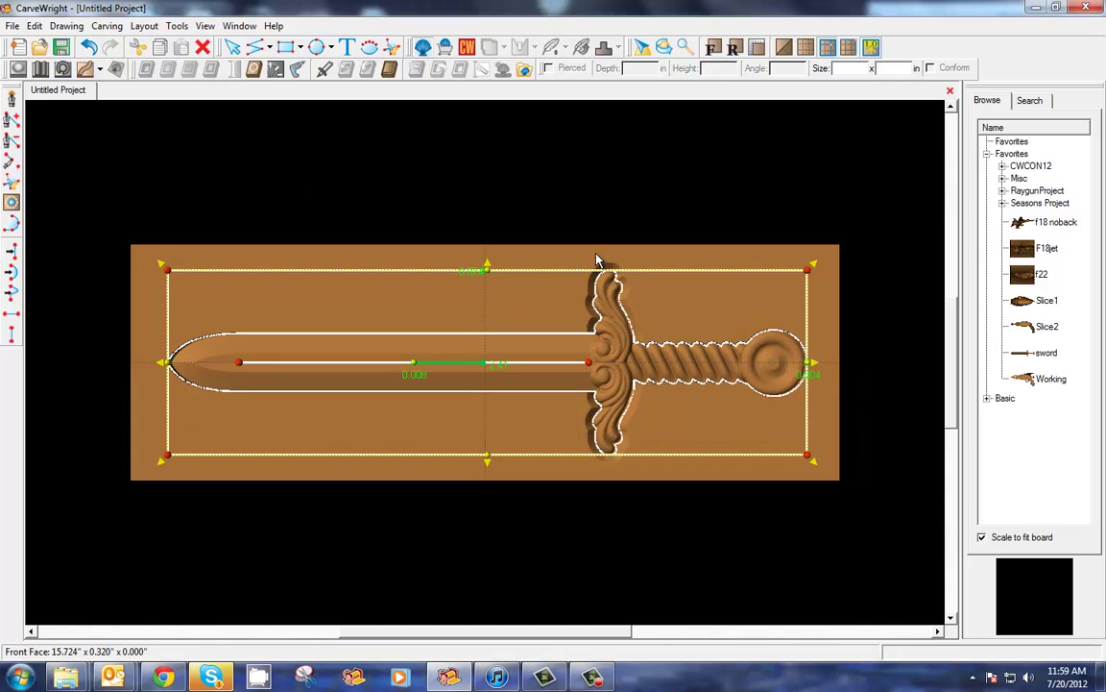
left_click(535, 271)
left_click(535, 270)
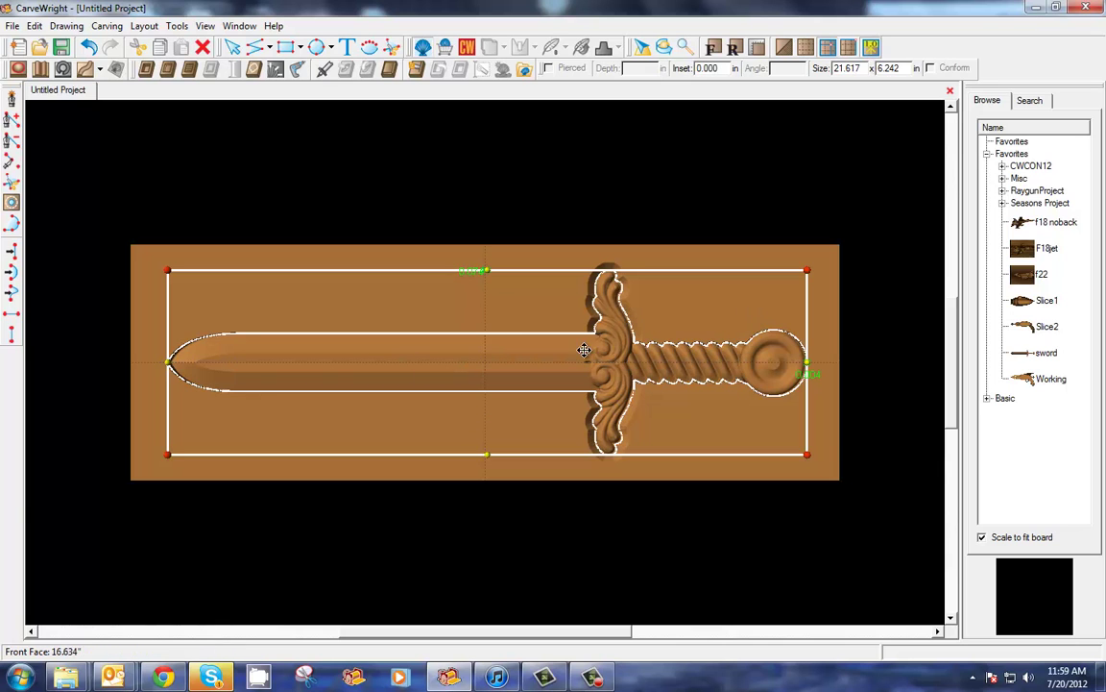
scroll(570, 367, "up", 1)
scroll(568, 373, "up", 1)
scroll(568, 375, "down", 2)
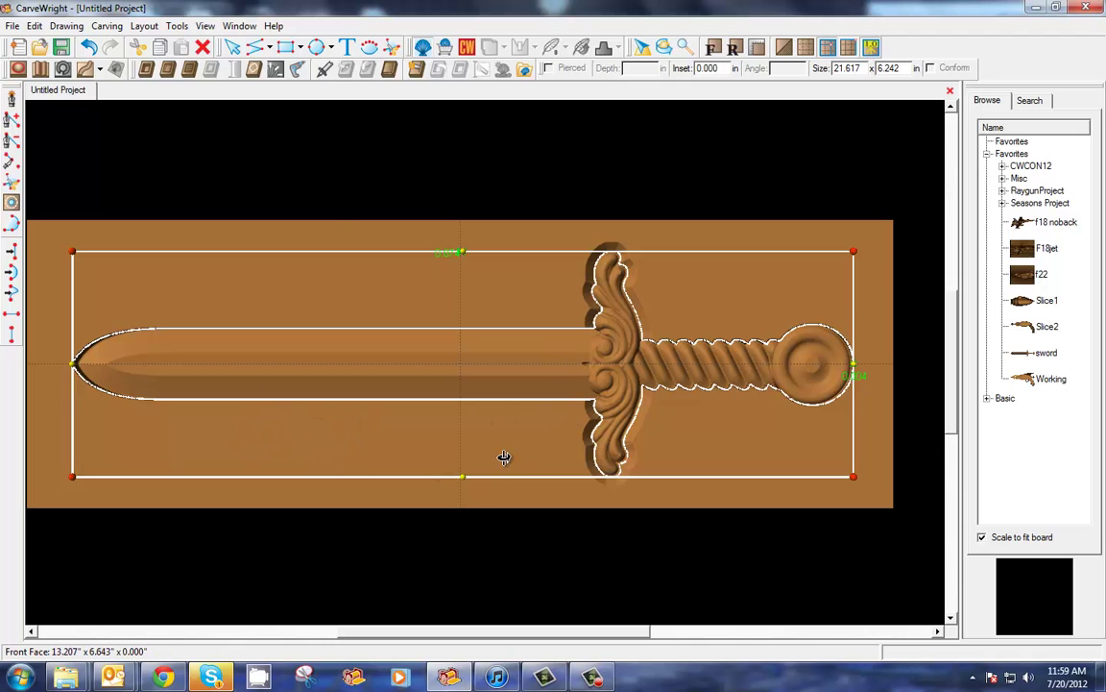
mouse_move(503, 458)
left_mouse_down()
mouse_move(480, 346)
mouse_move(452, 56)
mouse_move(491, 134)
mouse_move(511, 348)
mouse_move(507, 440)
left_mouse_up()
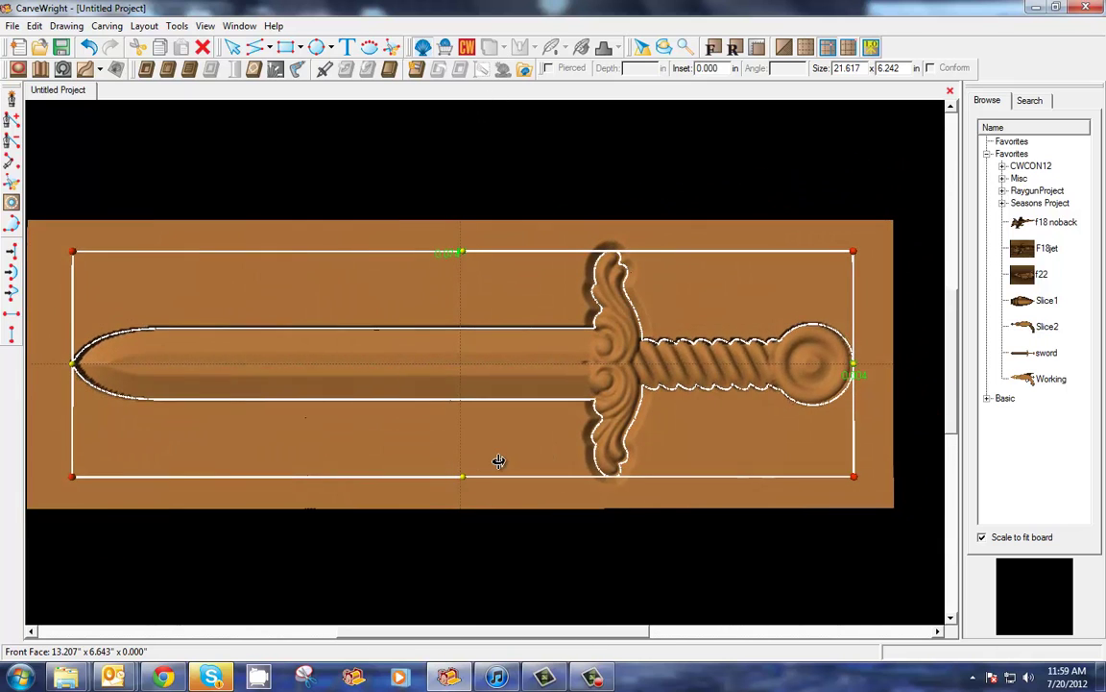
- Offset the sword outline by 0.125 in with Corner fillet style, flipped to the outer side
left_click(12, 204)
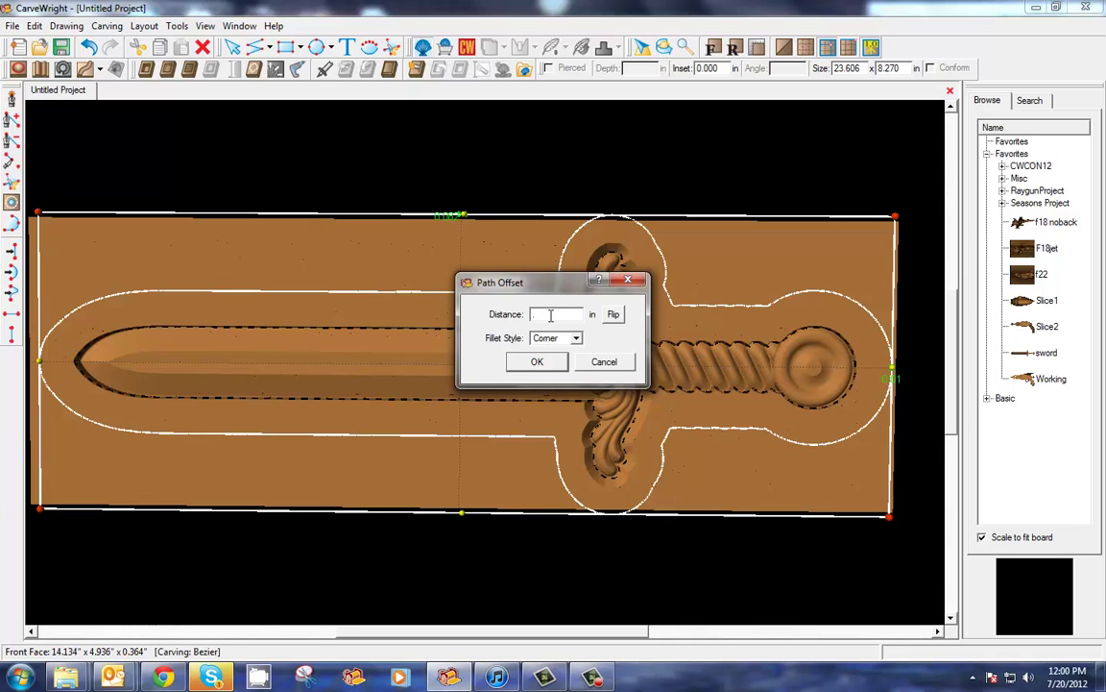
type("25")
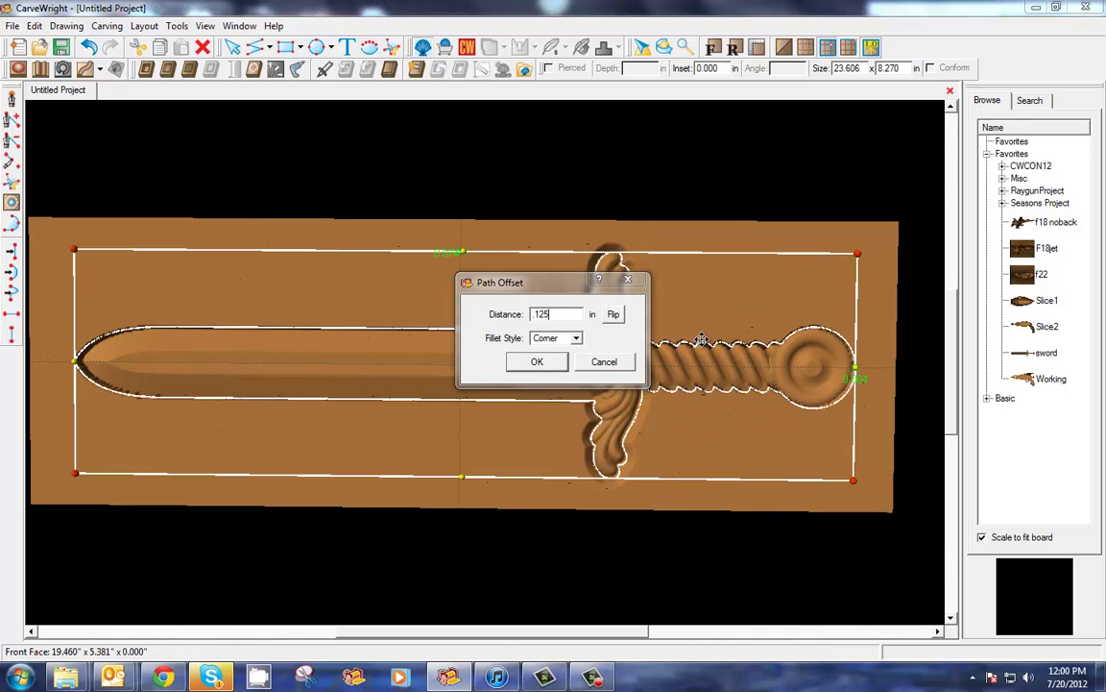
scroll(422, 424, "up", 2)
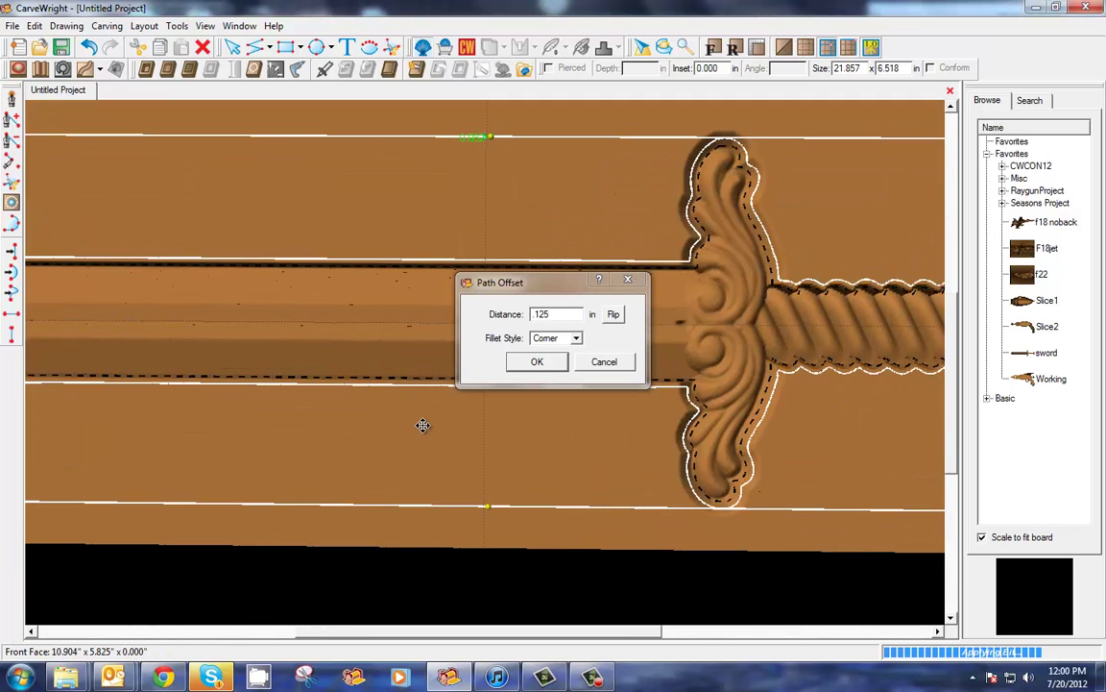
scroll(423, 425, "up", 1)
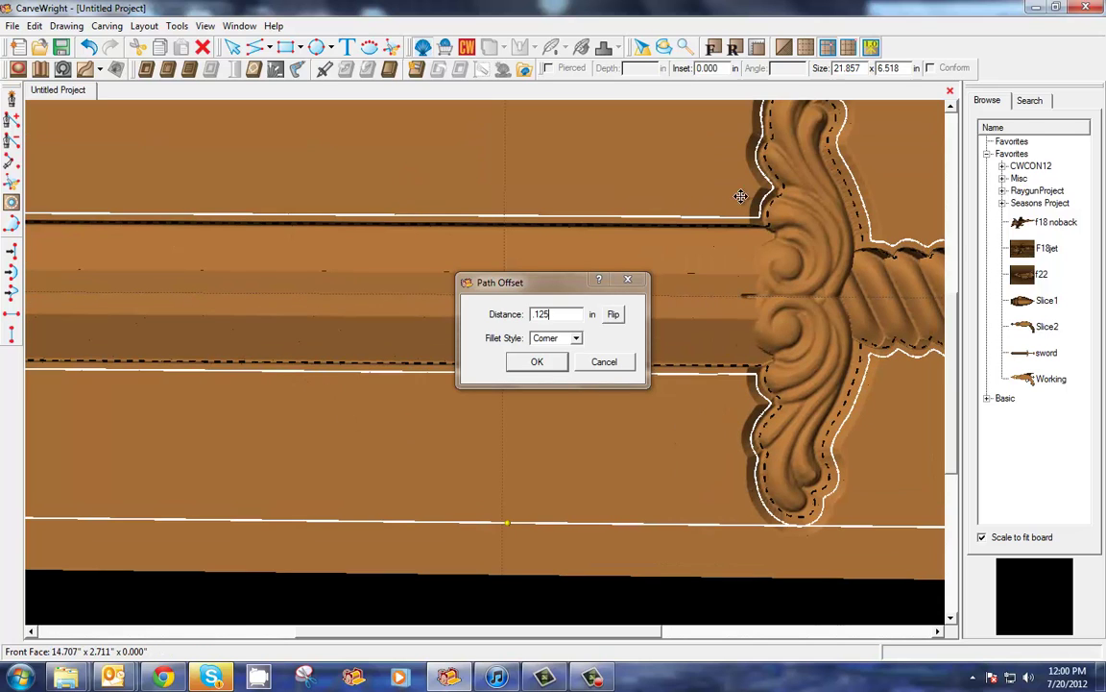
left_click(577, 341)
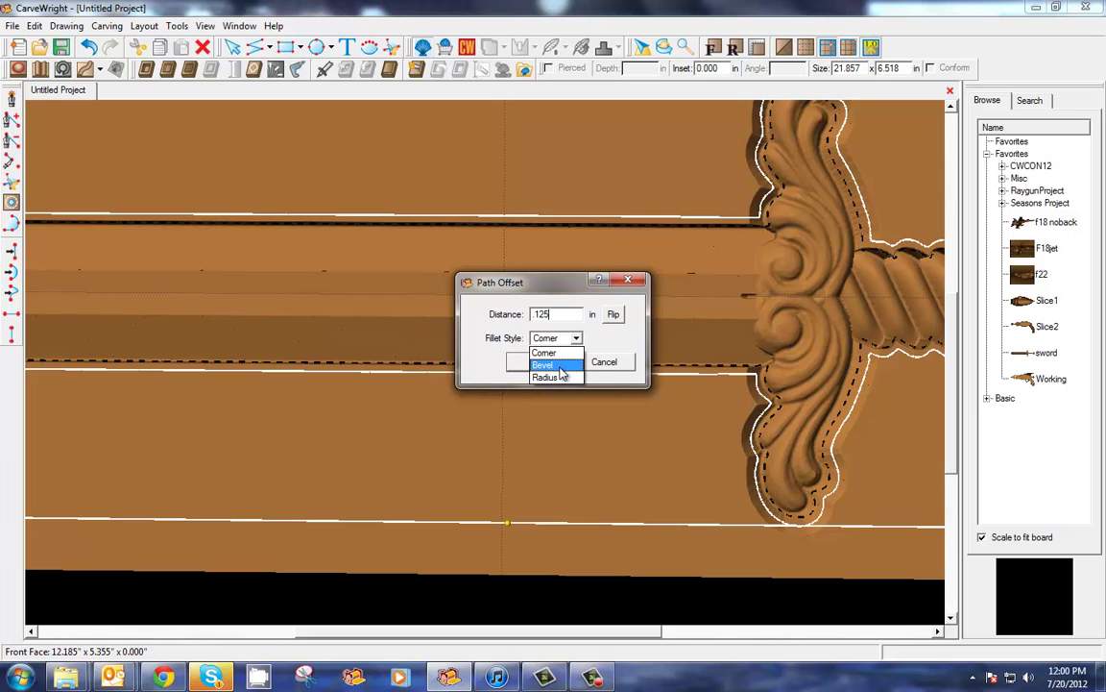
left_click(615, 338)
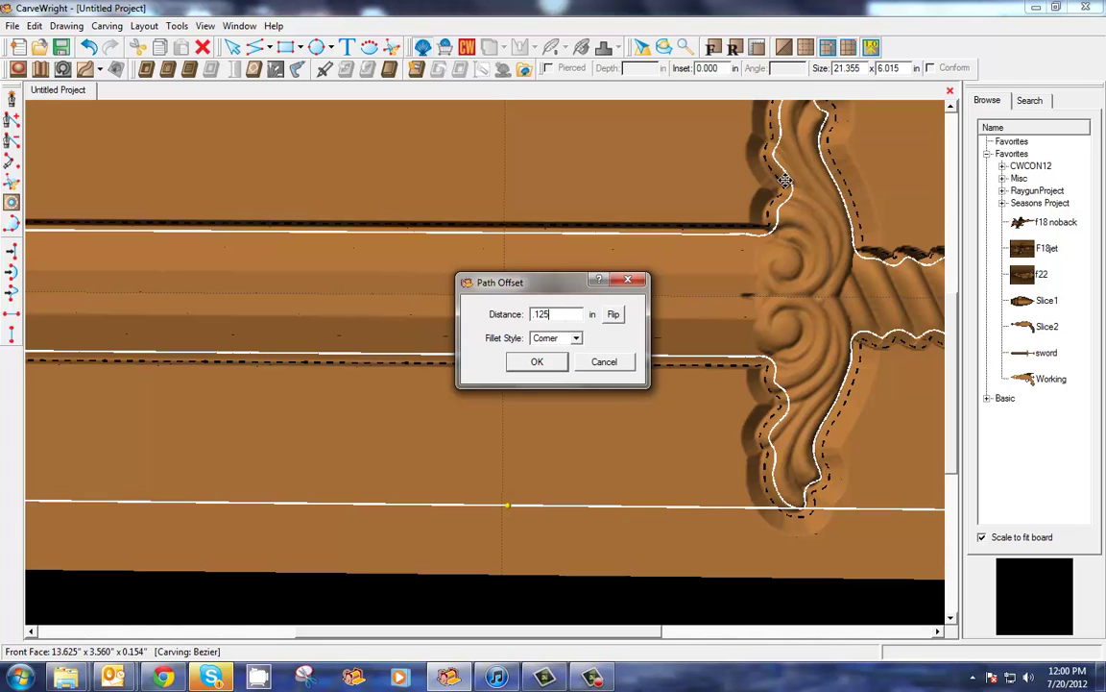
left_click(613, 314)
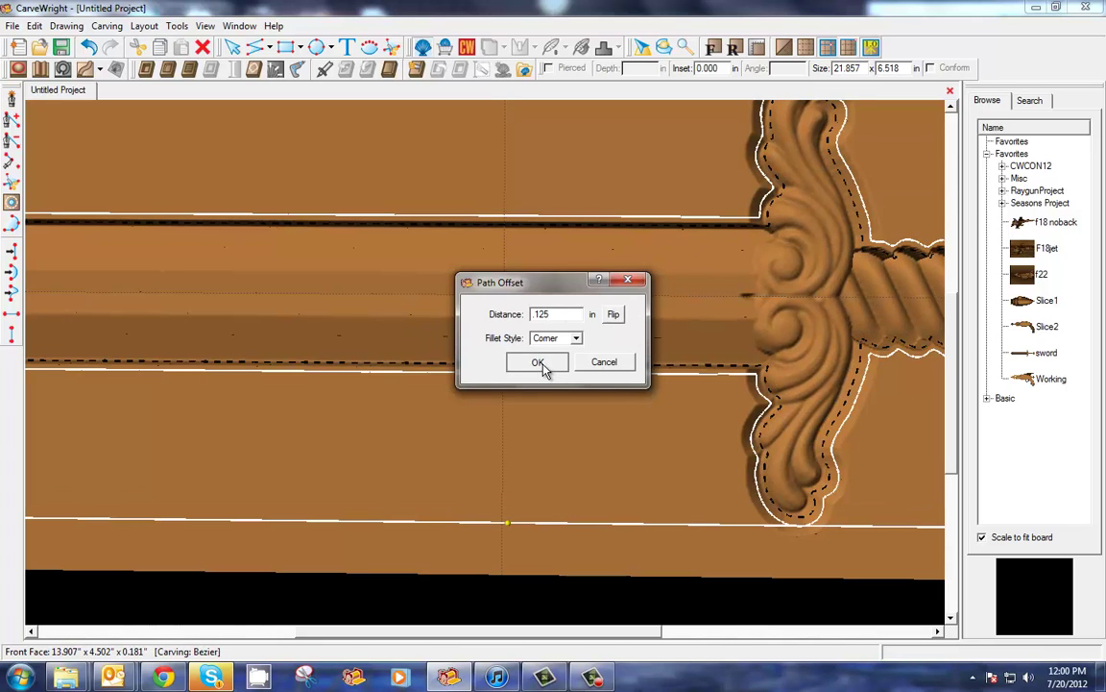
key("Return")
- Fit the board in view and turn the offset path into a cut region
left_click(641, 46)
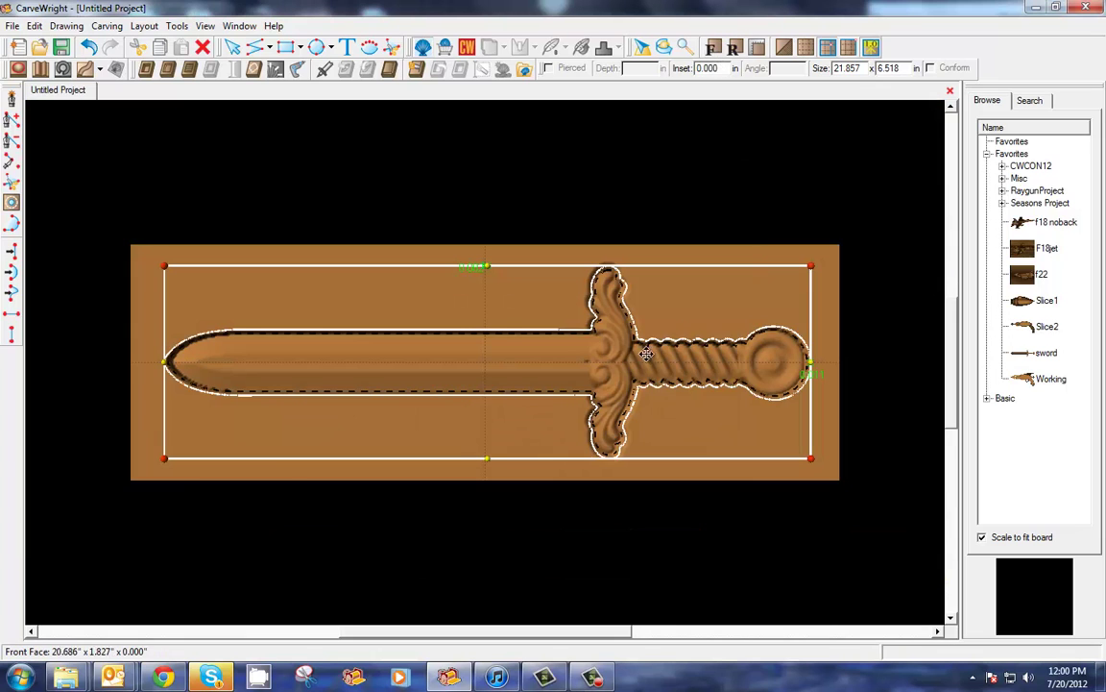
scroll(584, 363, "down", 1)
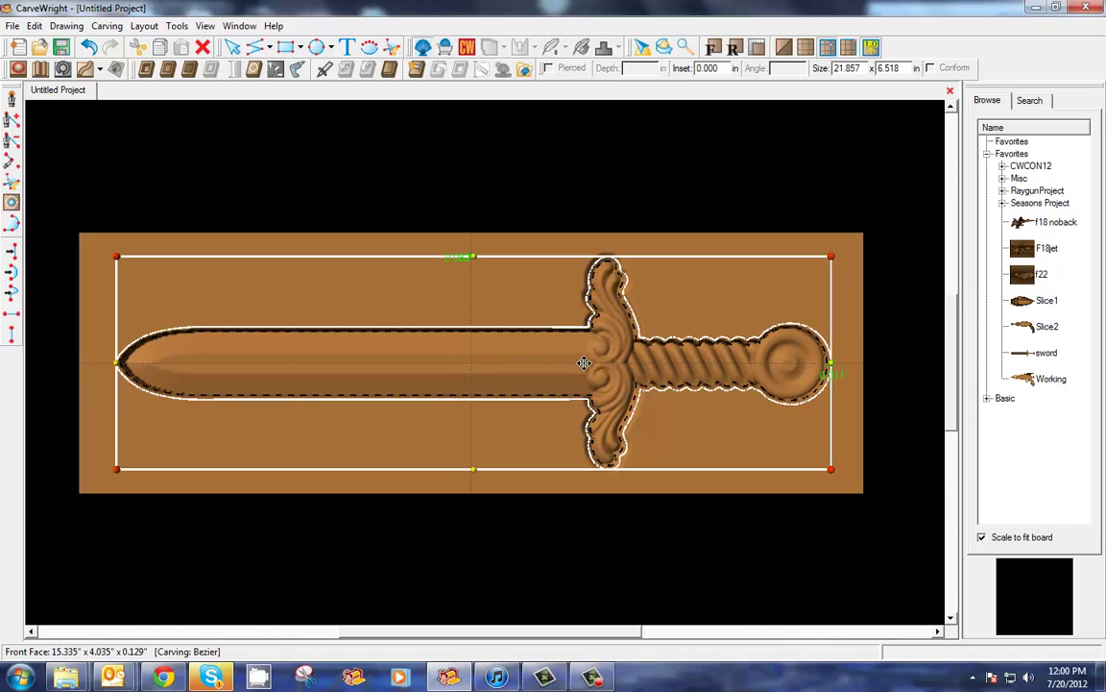
left_click(146, 70)
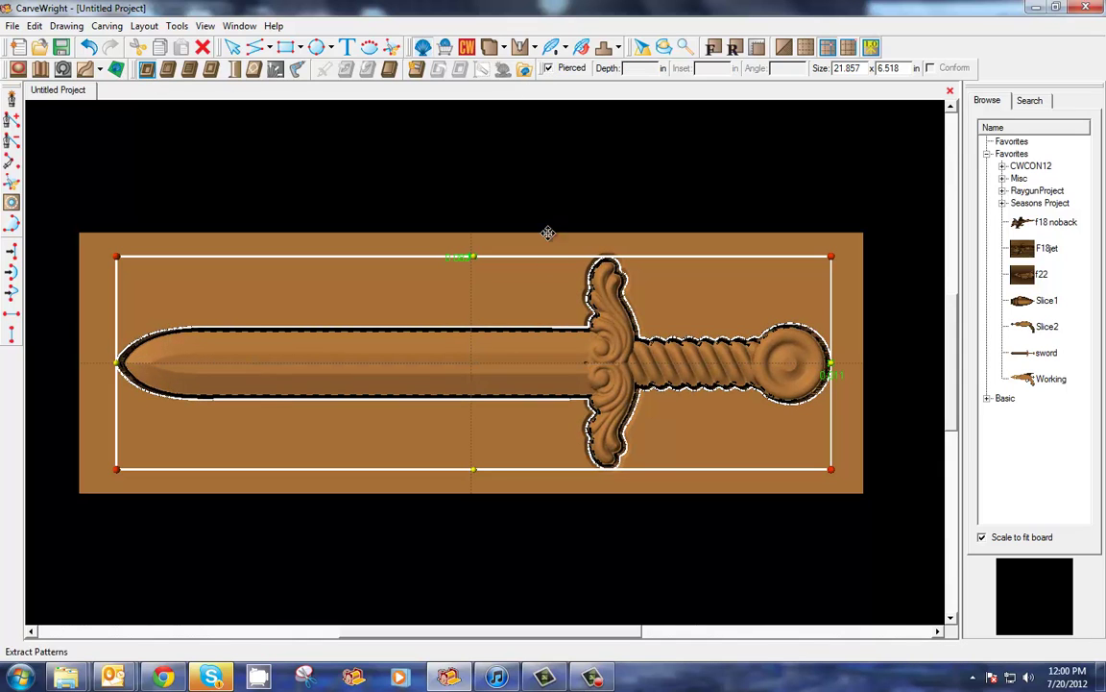
- Give the cut a 1/8 in feather, flip it to each side, and accept it
scroll(549, 299, "up", 1)
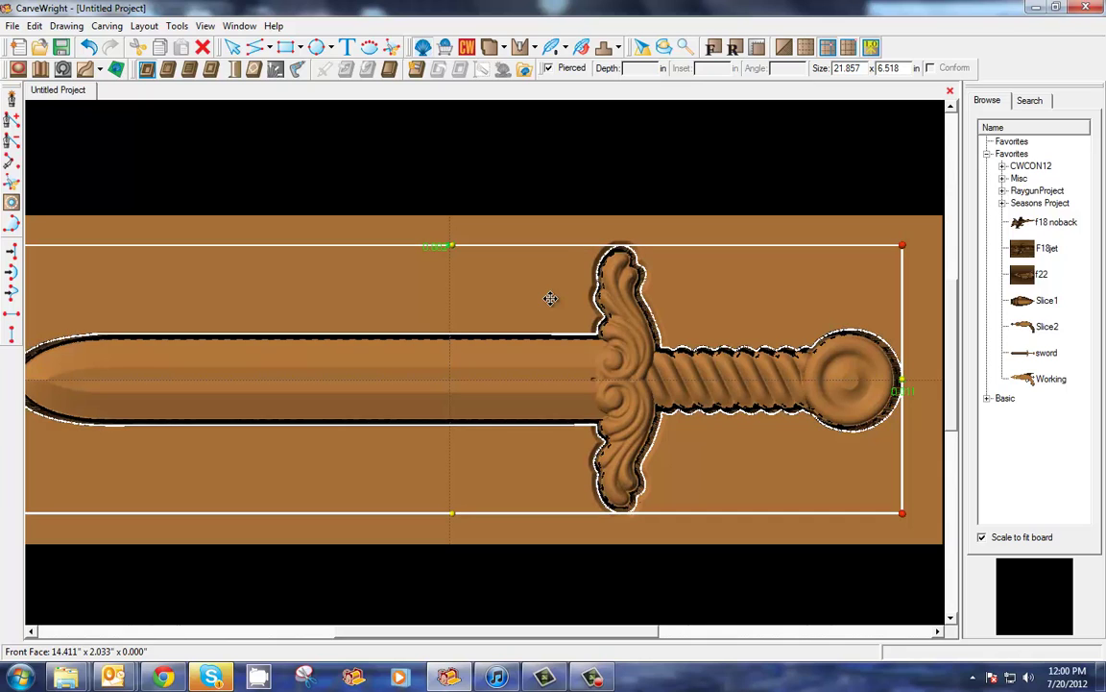
left_click(567, 48)
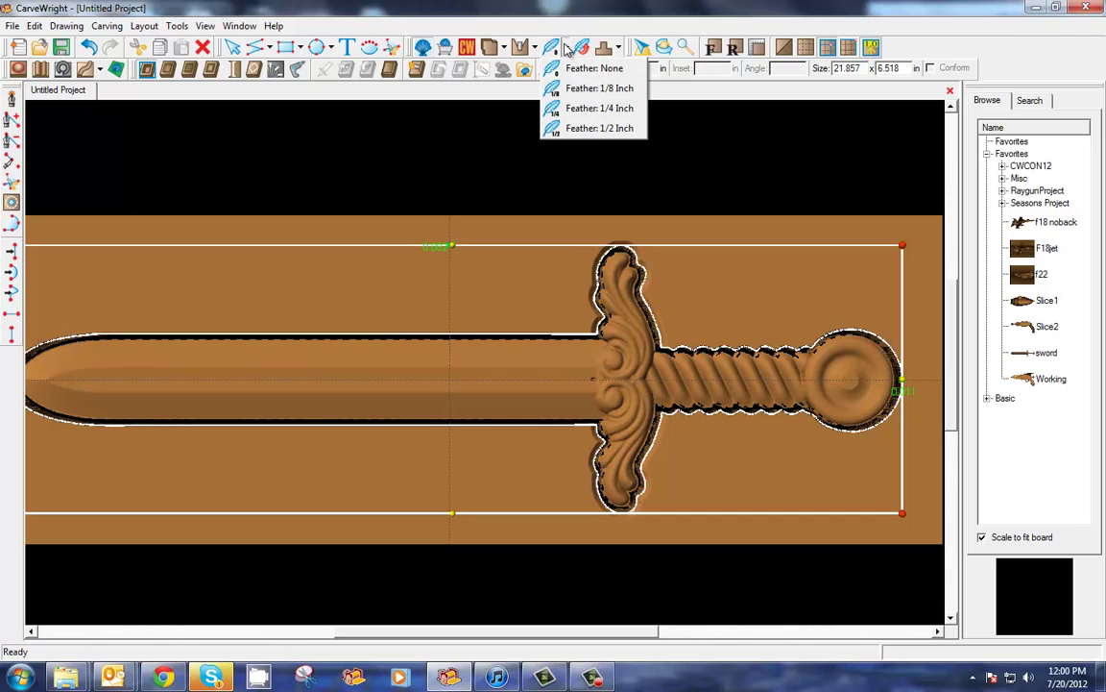
left_click(582, 89)
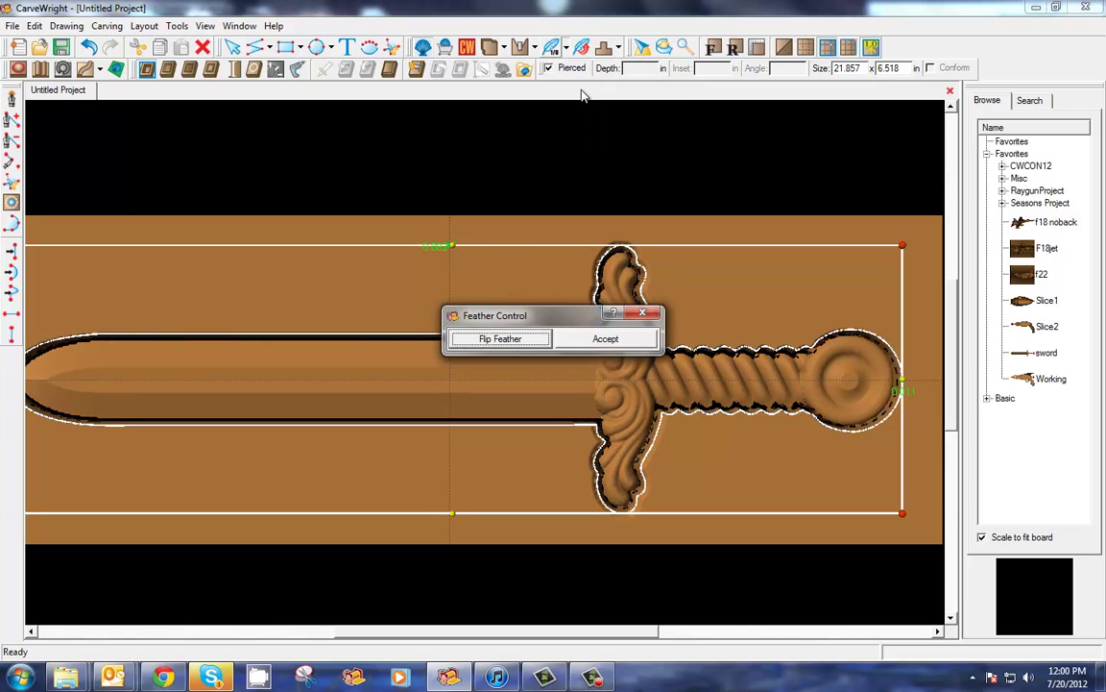
left_click(501, 342)
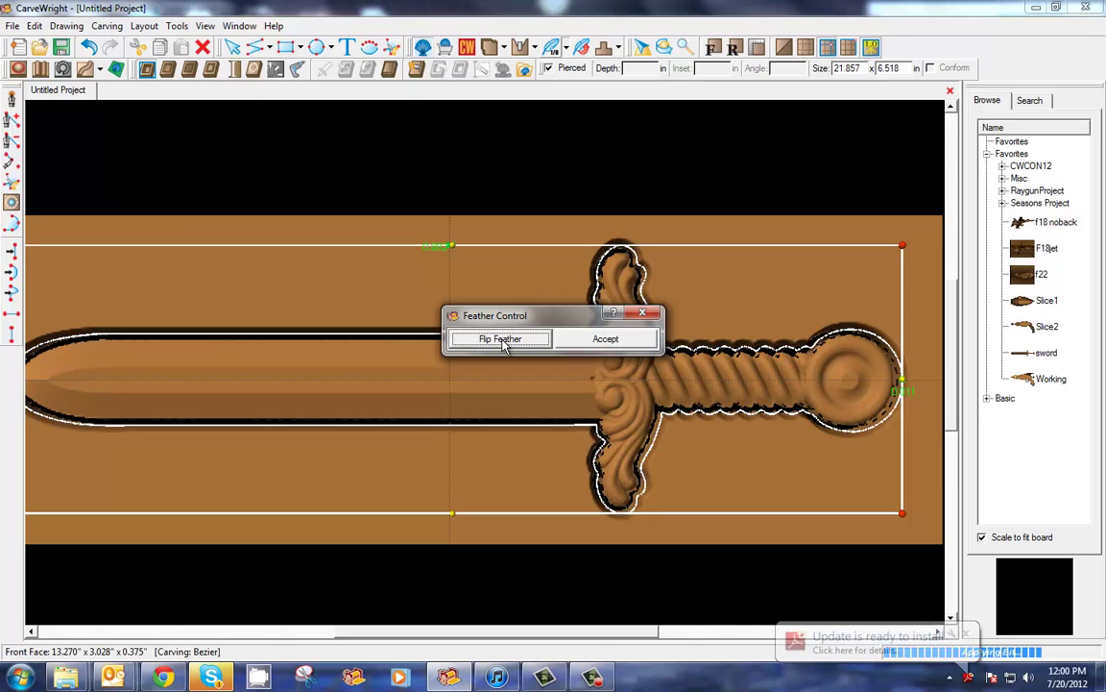
left_click(502, 342)
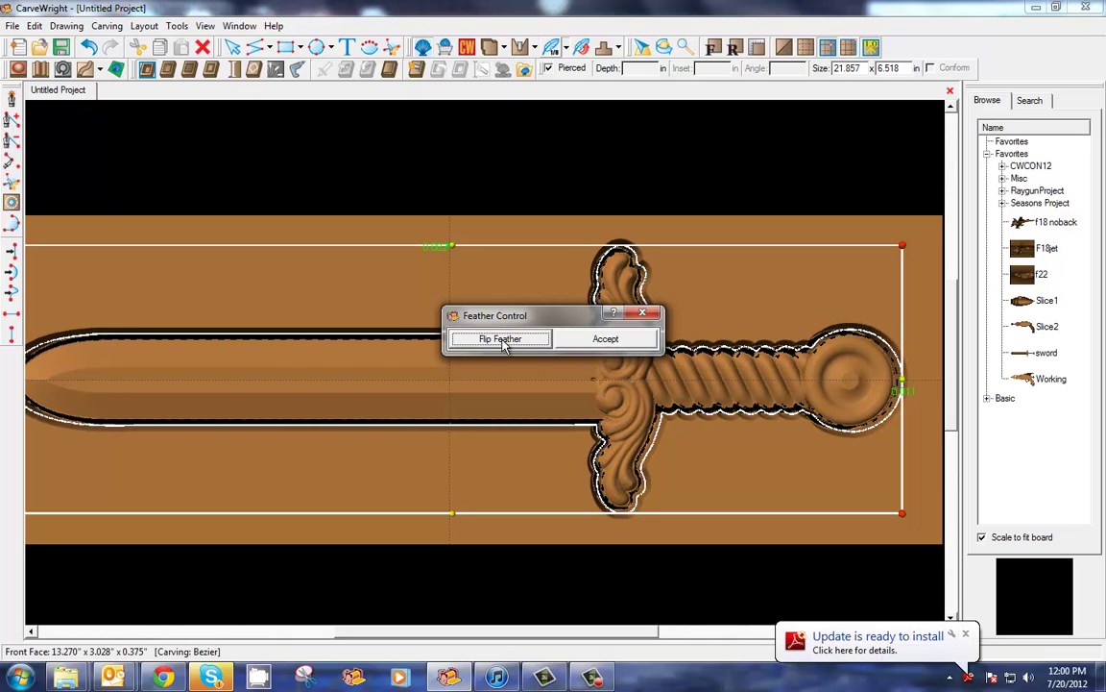
left_click(620, 342)
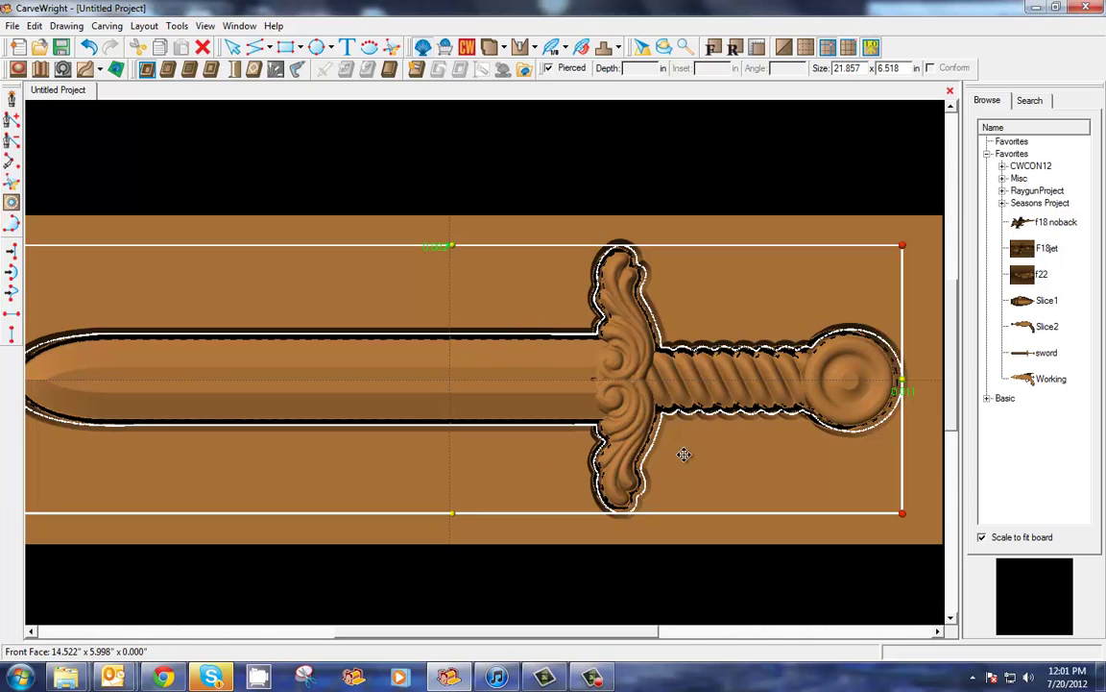
left_click(521, 228)
mouse_move(527, 379)
right_mouse_down()
mouse_move(565, 351)
mouse_move(566, 388)
mouse_move(480, 395)
mouse_move(672, 375)
mouse_move(160, 388)
mouse_move(415, 366)
mouse_move(128, 389)
mouse_move(613, 384)
mouse_move(457, 393)
mouse_move(566, 402)
mouse_move(527, 398)
mouse_move(543, 384)
right_mouse_up()
left_click(645, 47)
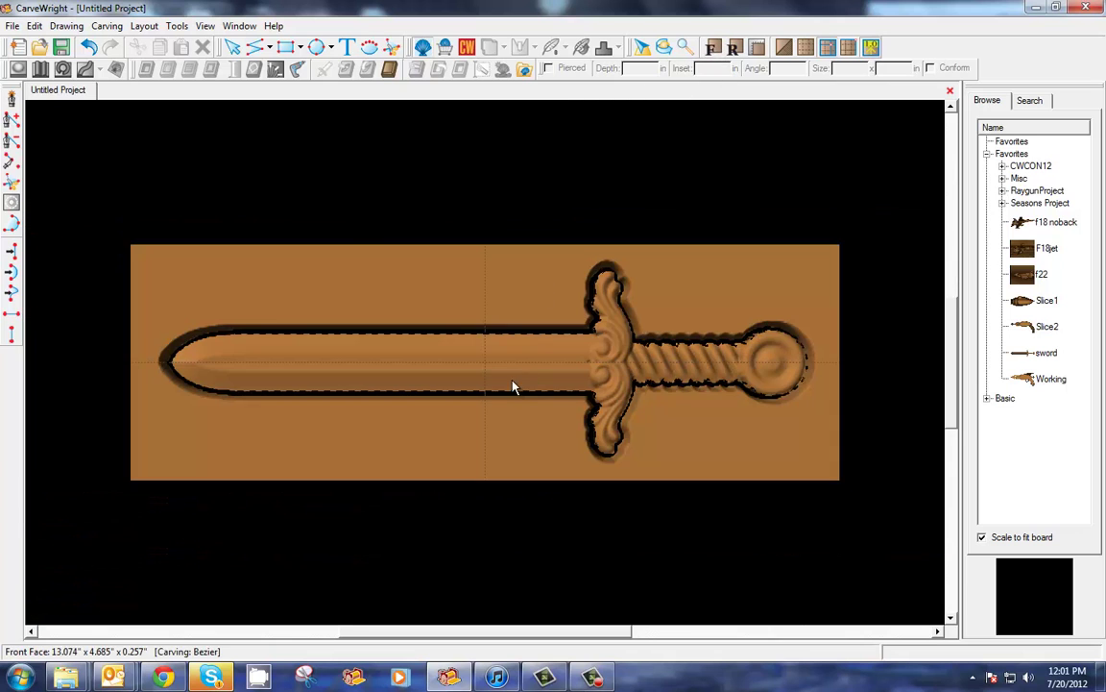
scroll(500, 377, "up", 2)
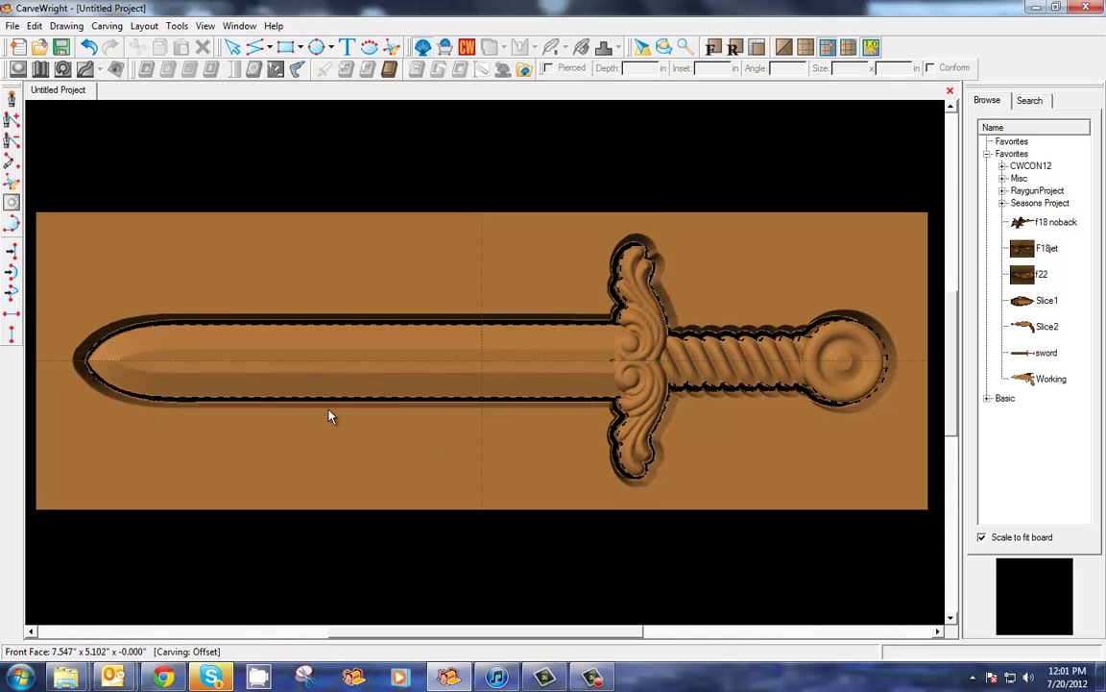
right_click_drag(361, 420, 739, 358)
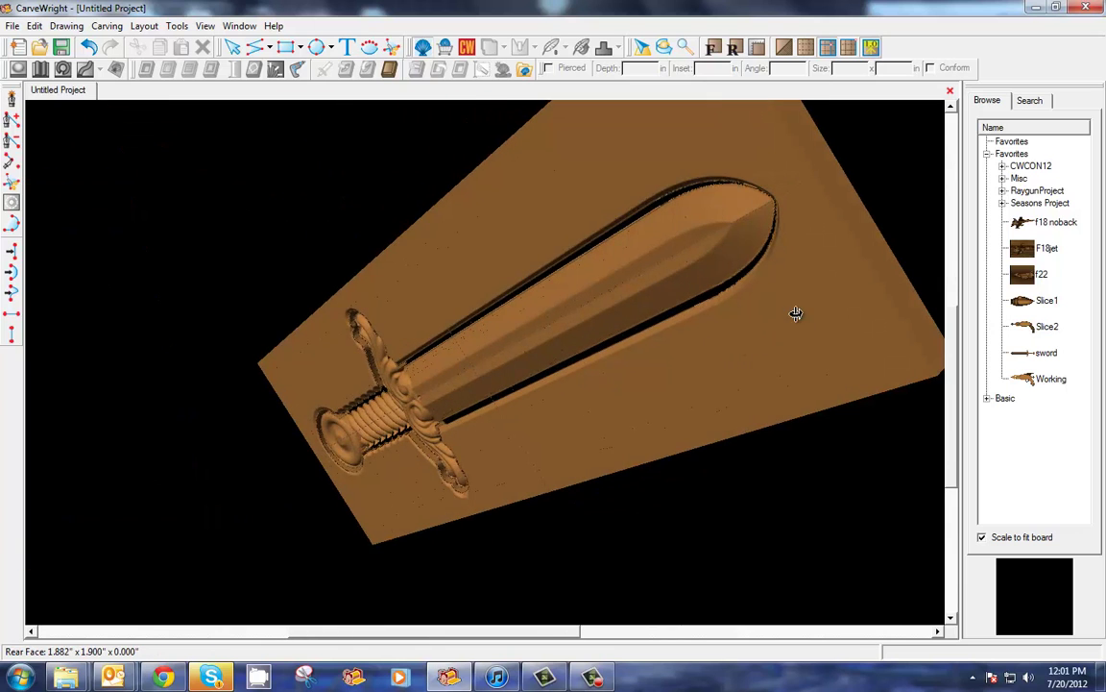
right_click_drag(792, 312, 440, 396)
key("ctrl+shift+t")
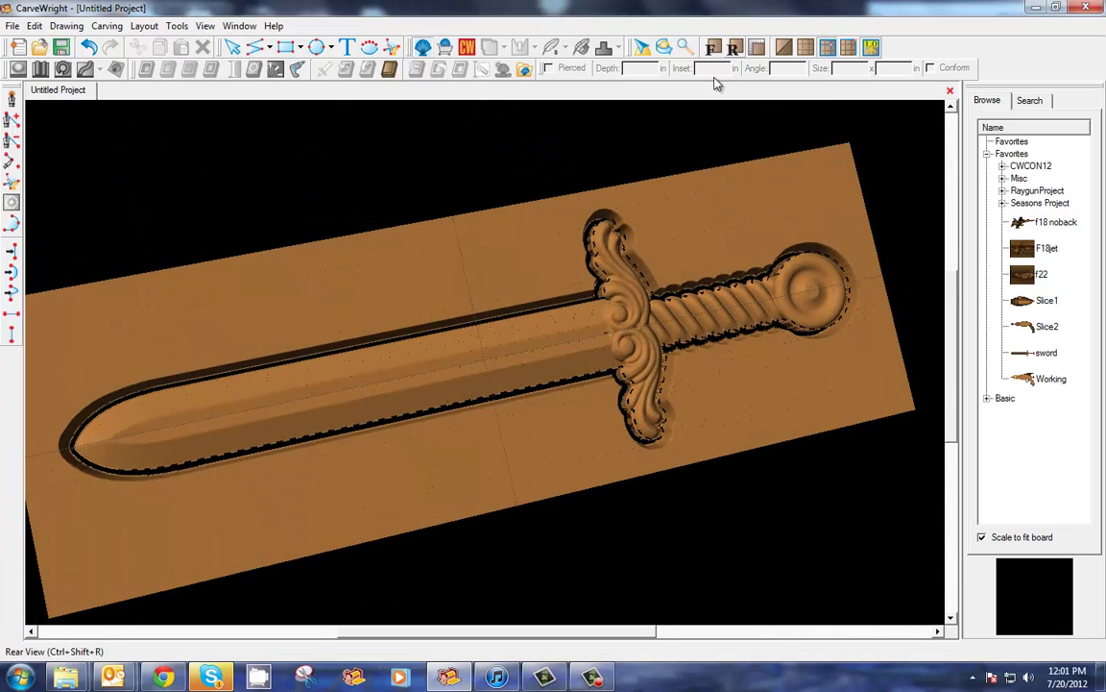
left_click(733, 46)
key("ctrl+shift+t")
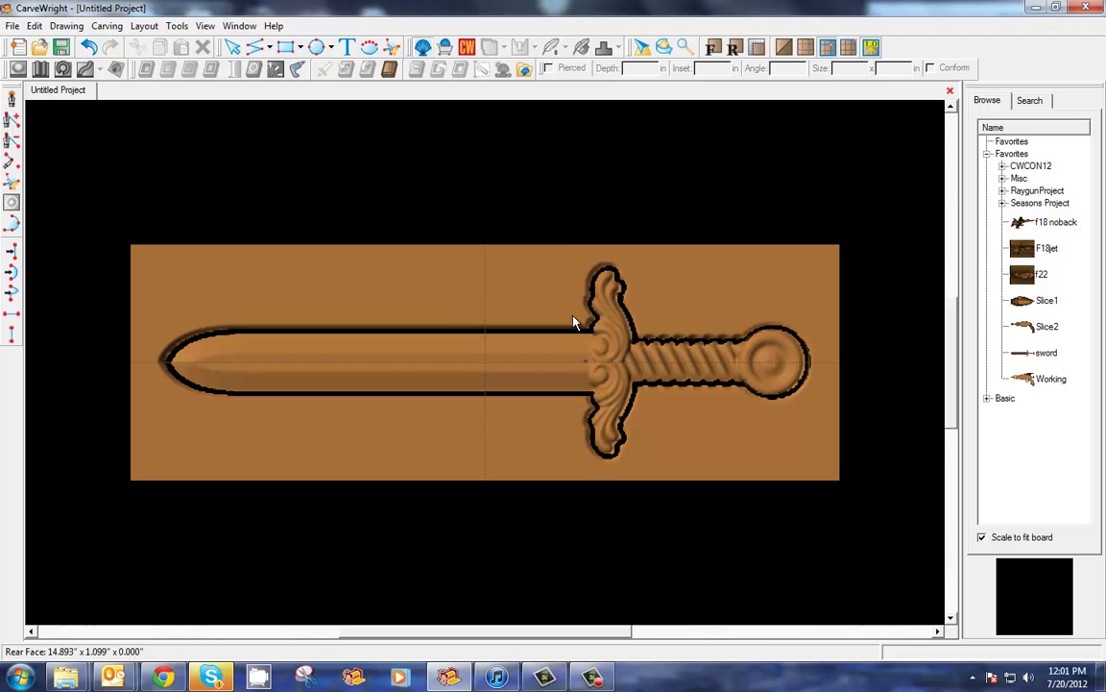
left_click(711, 47)
key("ctrl+shift+t")
left_click(501, 348)
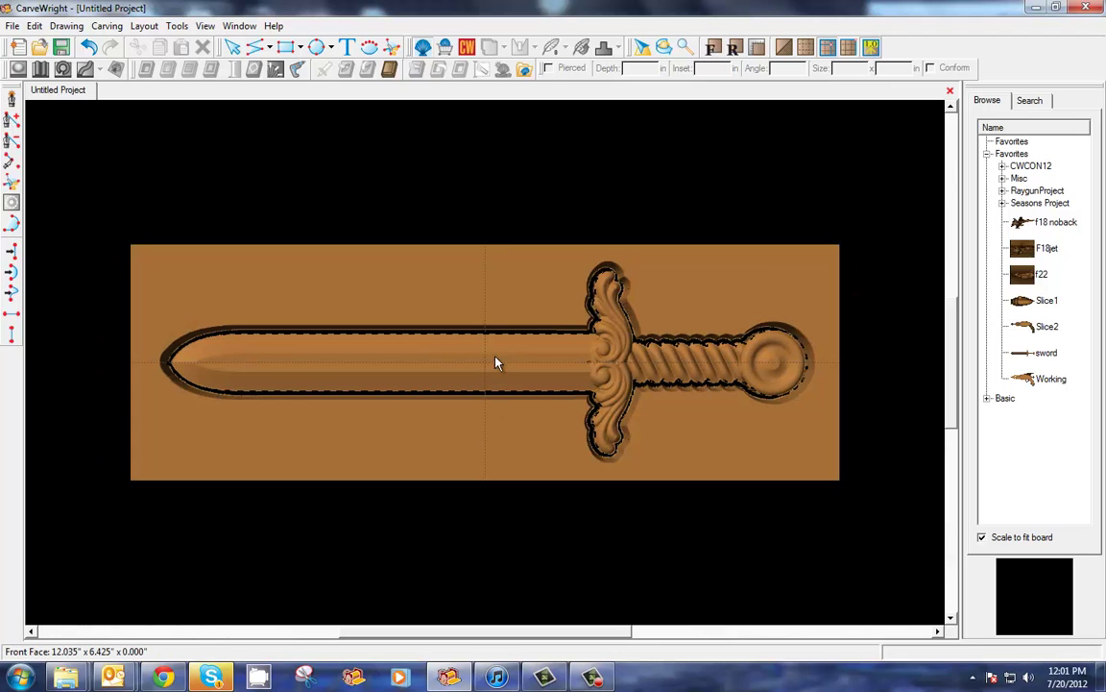
scroll(506, 378, "up", 1)
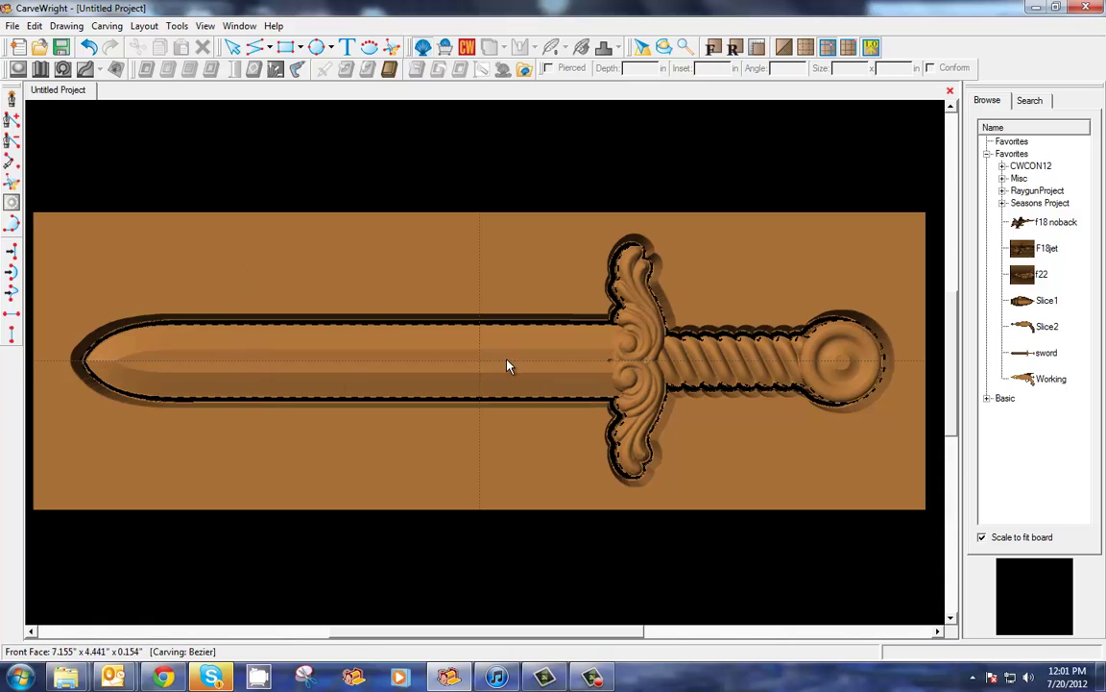
- Draw two vertical line segments across the sword blade with the Line Segment Tool
left_click(270, 48)
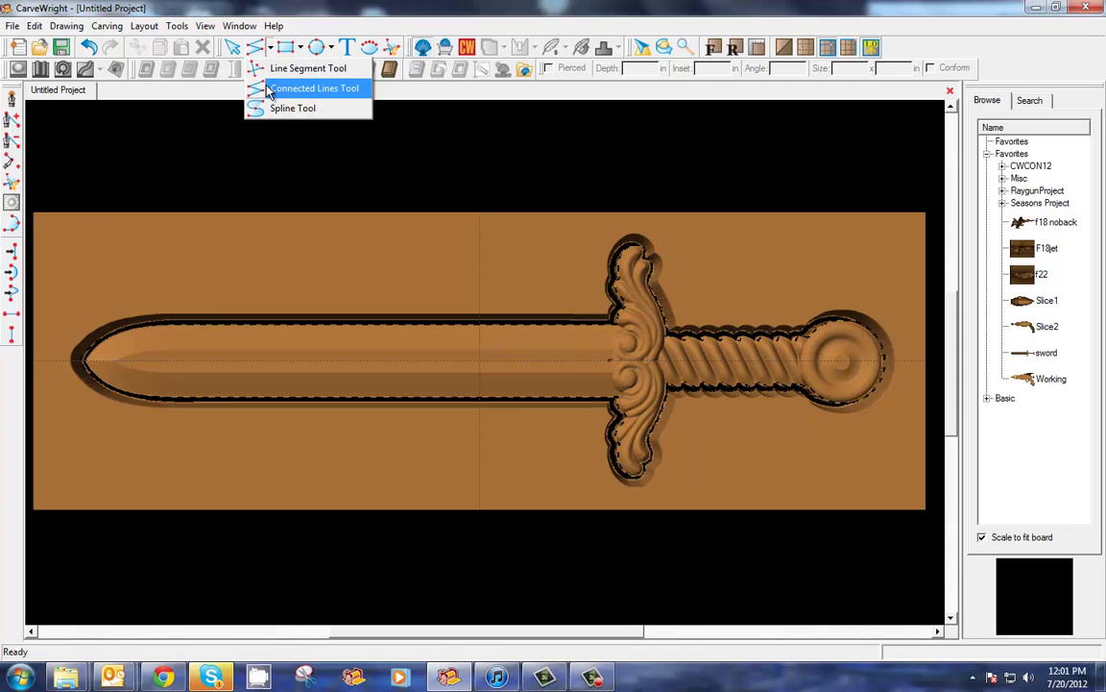
left_click(258, 69)
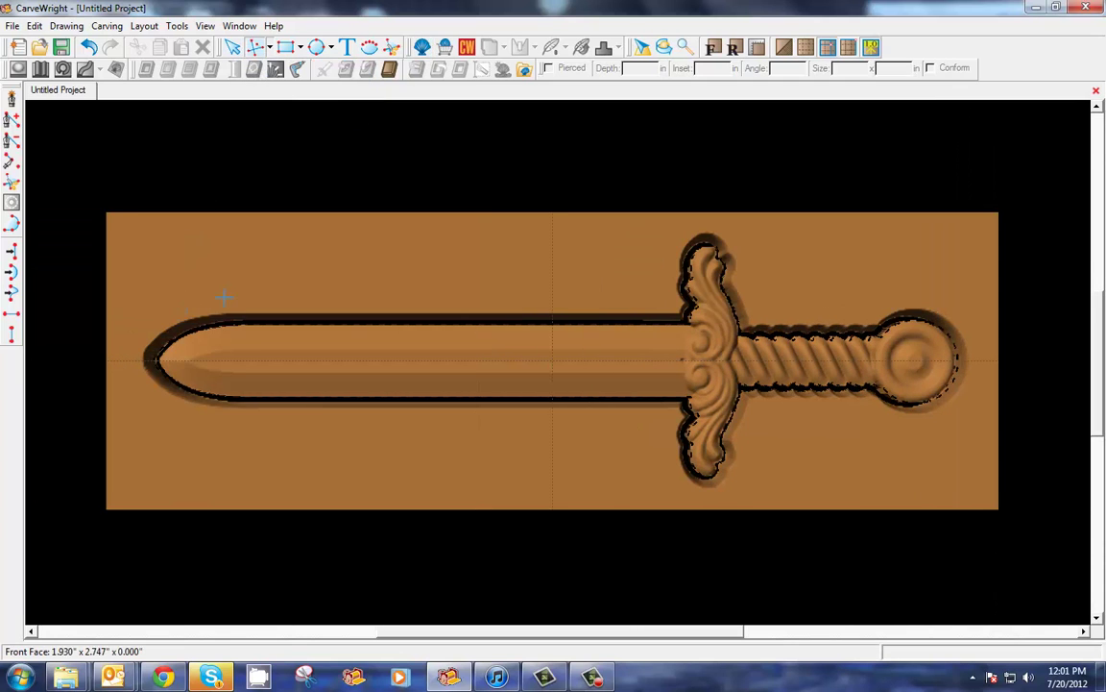
left_click(254, 286)
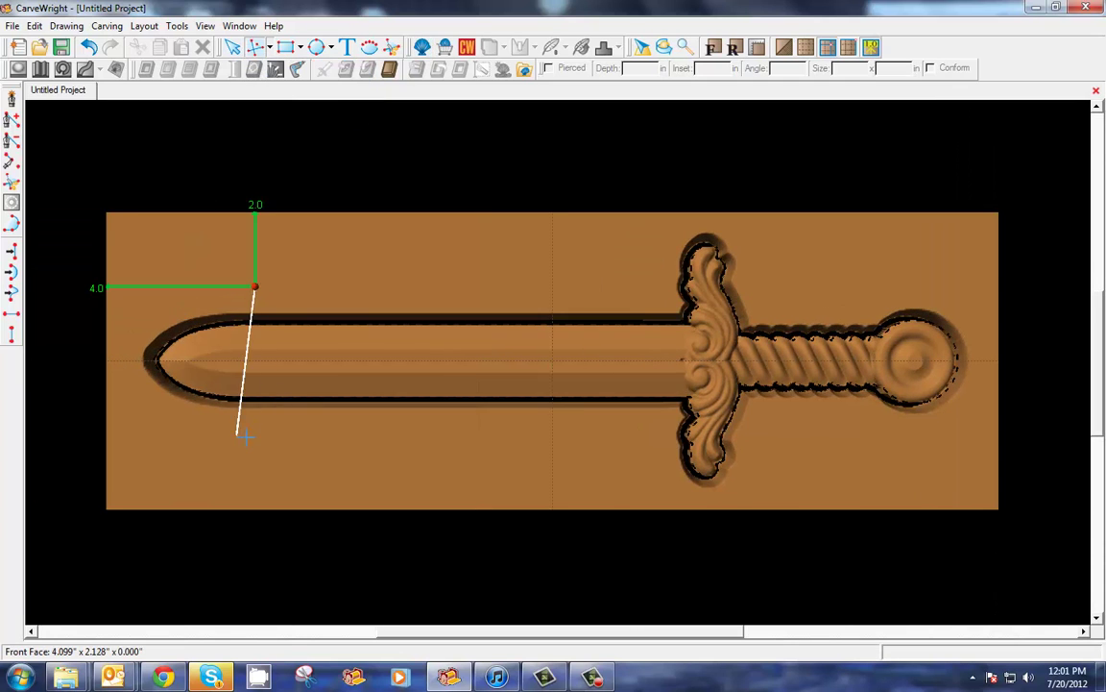
left_click(259, 443)
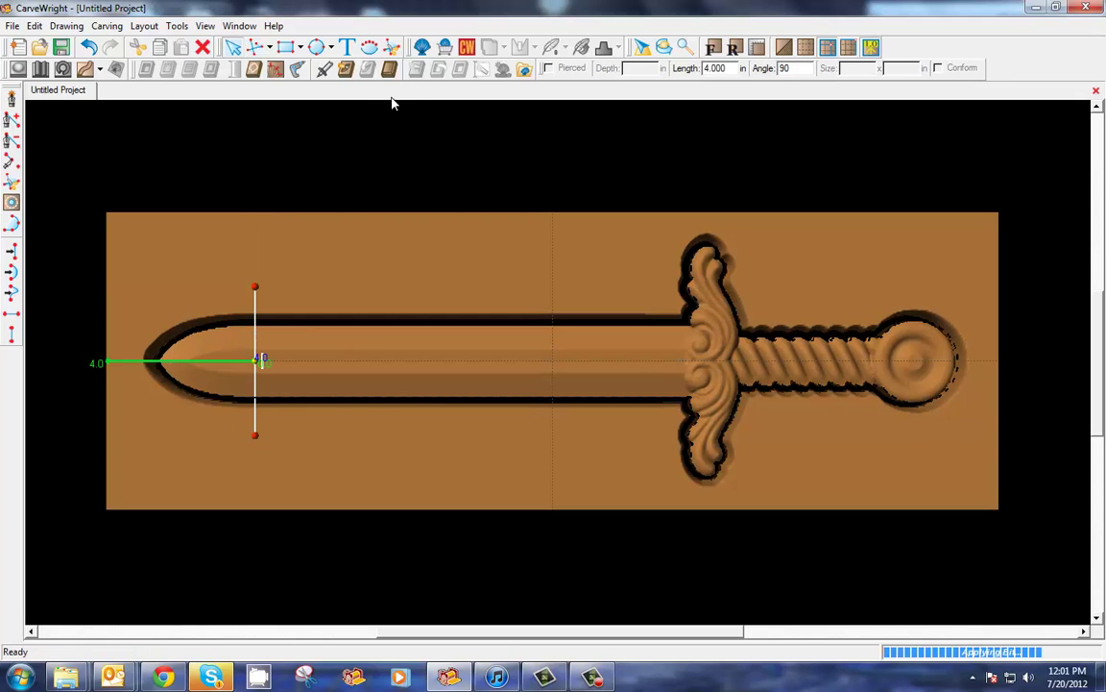
left_click(627, 305)
left_click(630, 434)
- Draw line segments across the pommel and the upper and lower crossguard ends
left_click(255, 46)
left_click(907, 306)
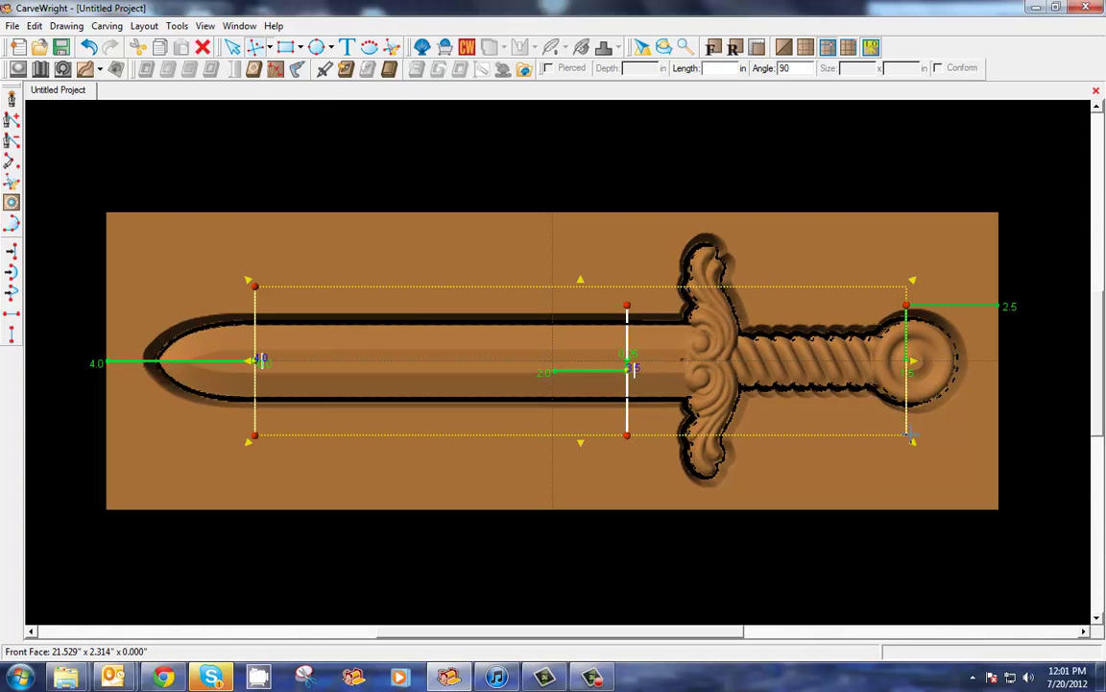
left_click(908, 436)
left_click(254, 46)
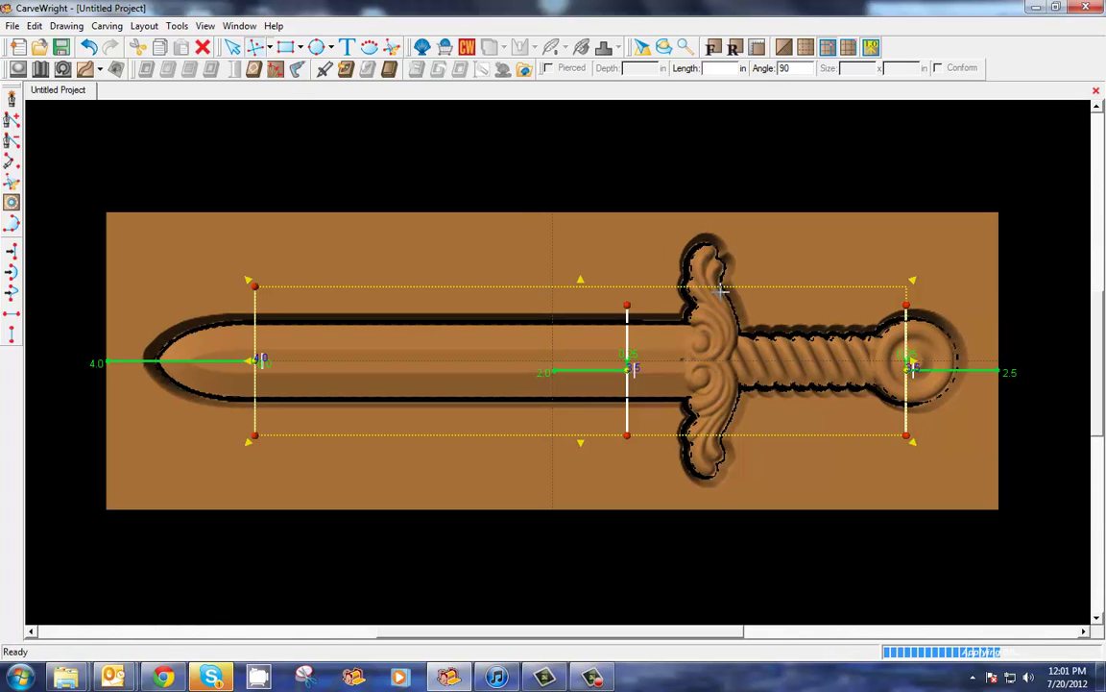
left_click(663, 267)
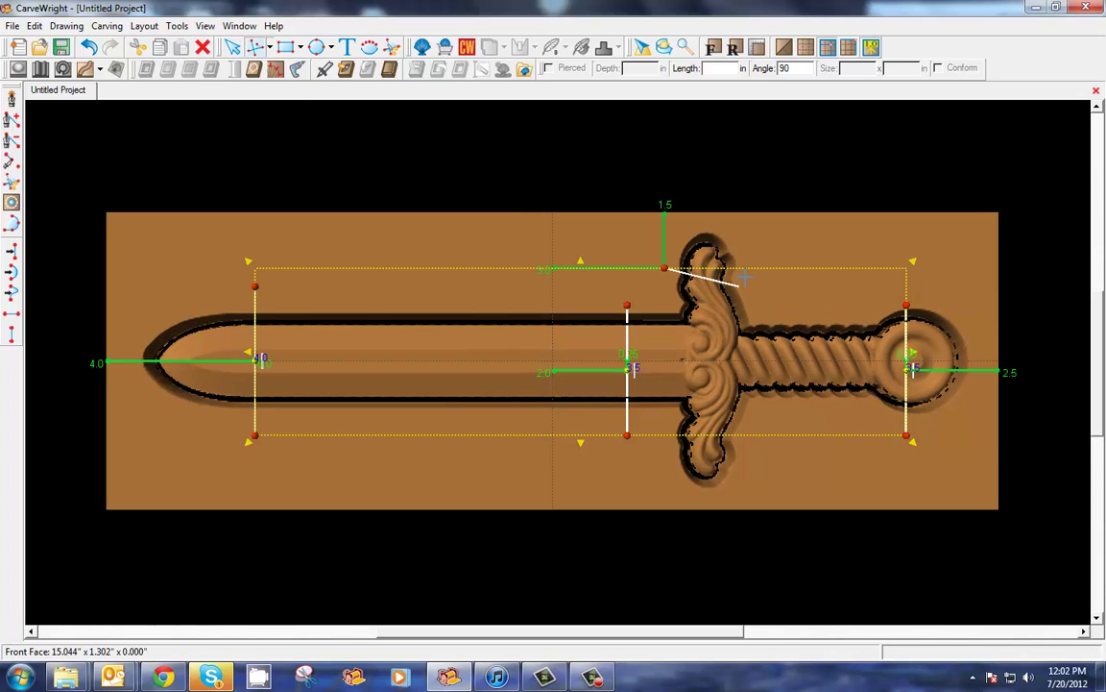
left_click(254, 46)
left_click(664, 455)
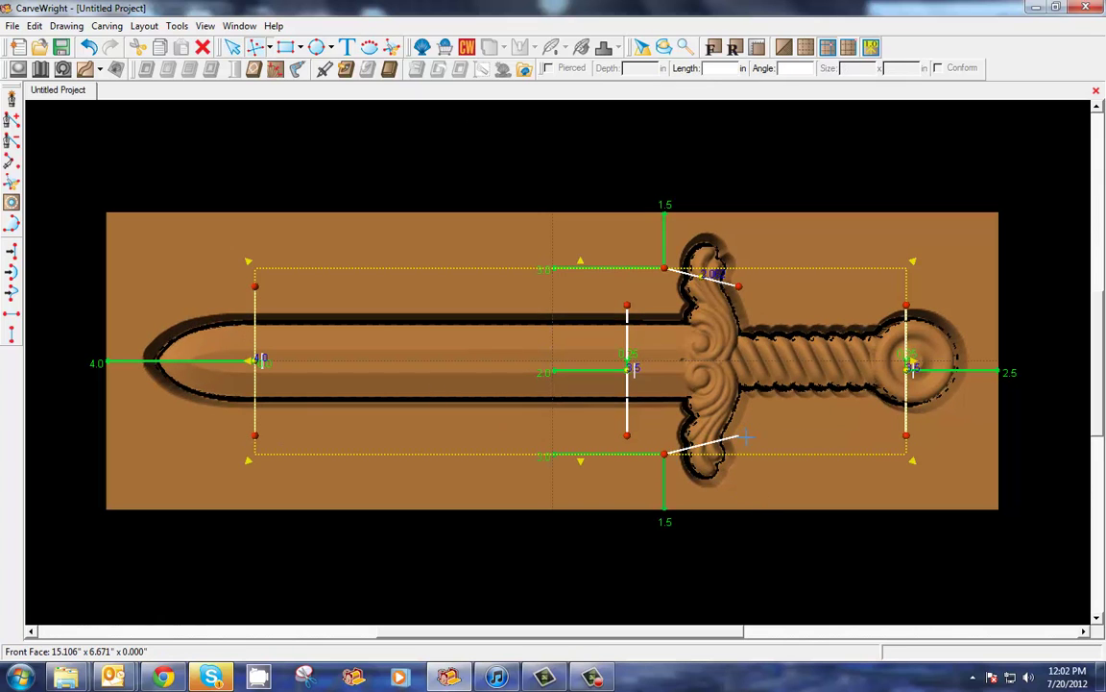
left_click(756, 435)
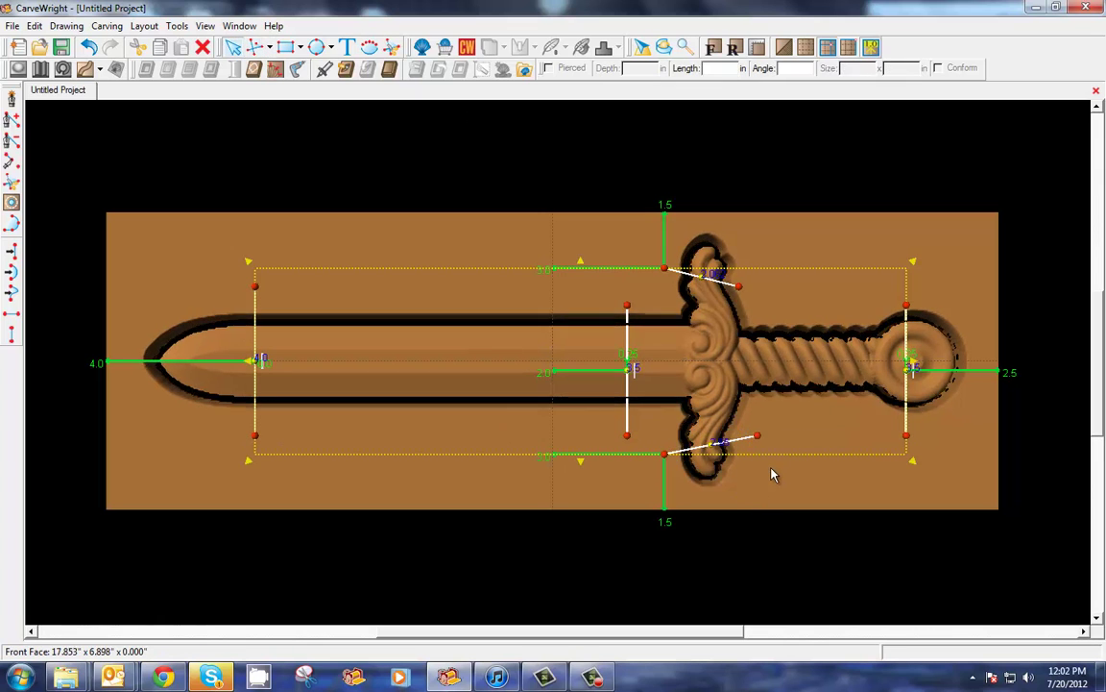
- Place Flat-style tabs with .375 in tab depth on the sword outline, then deselect
left_click(276, 71)
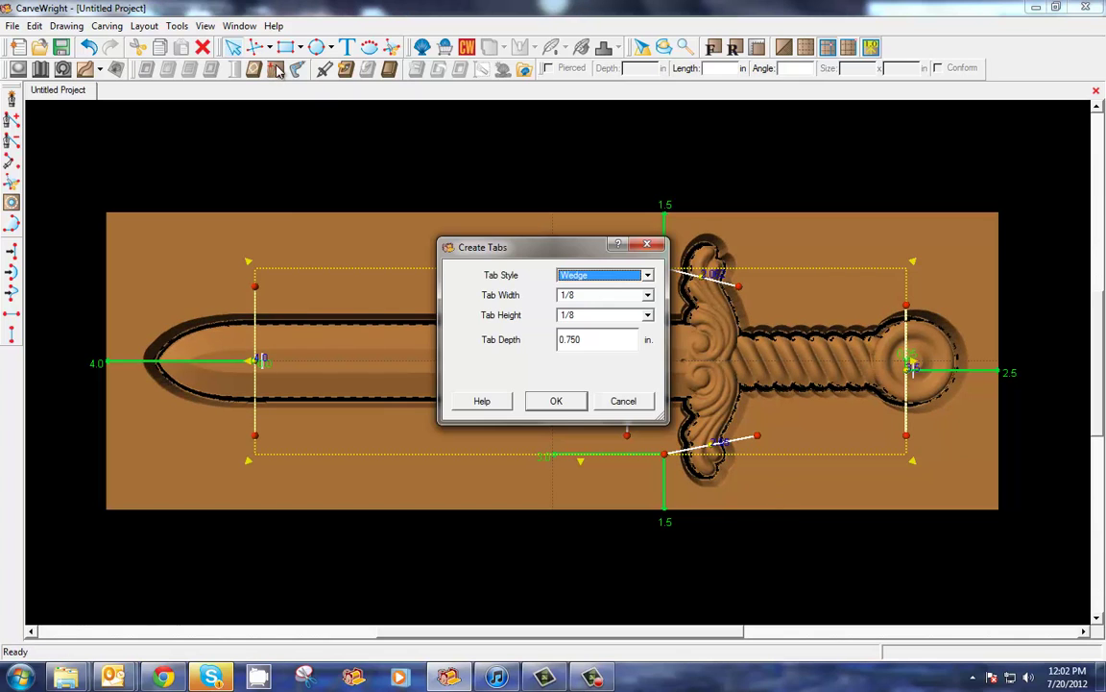
double_click(594, 341)
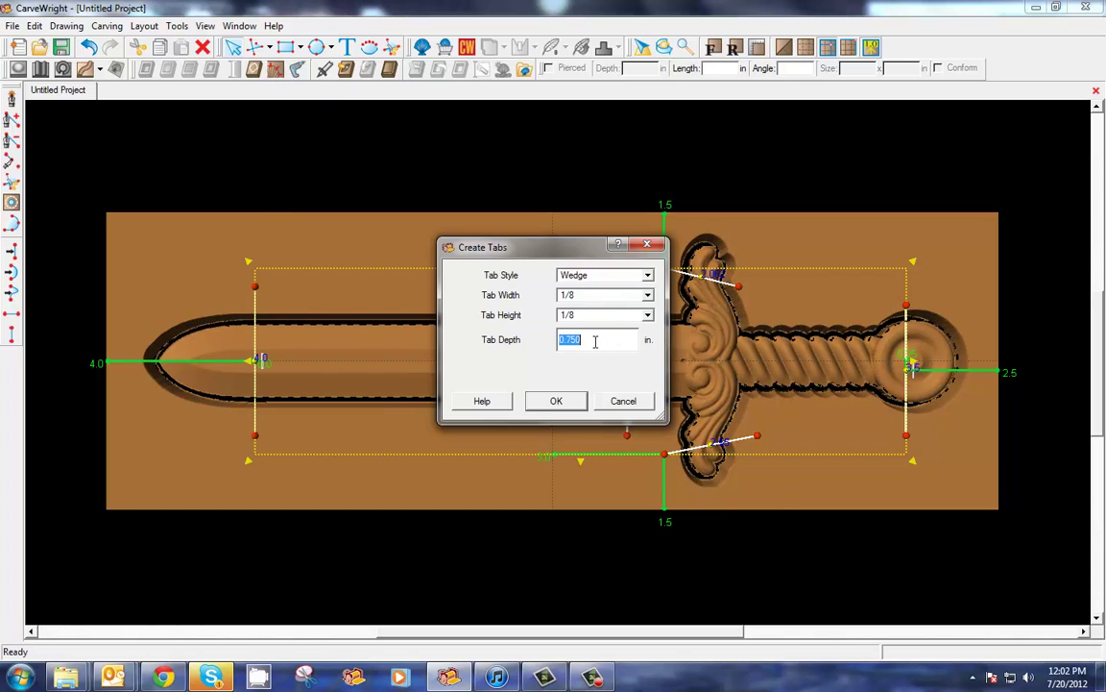
key("BackSpace")
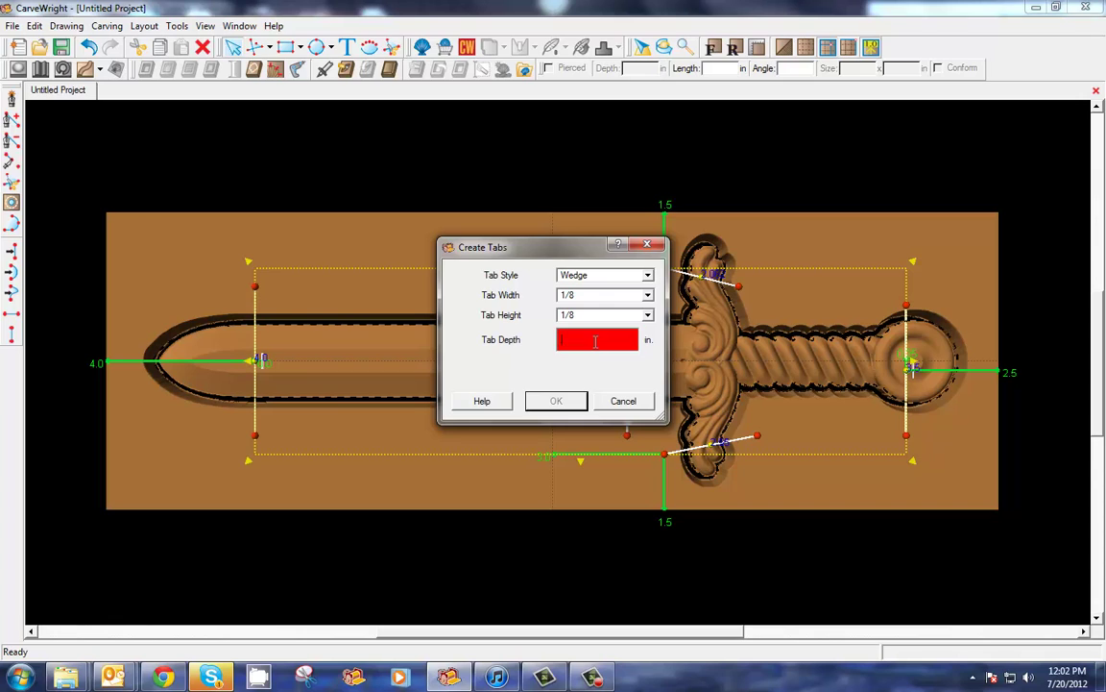
type(".375")
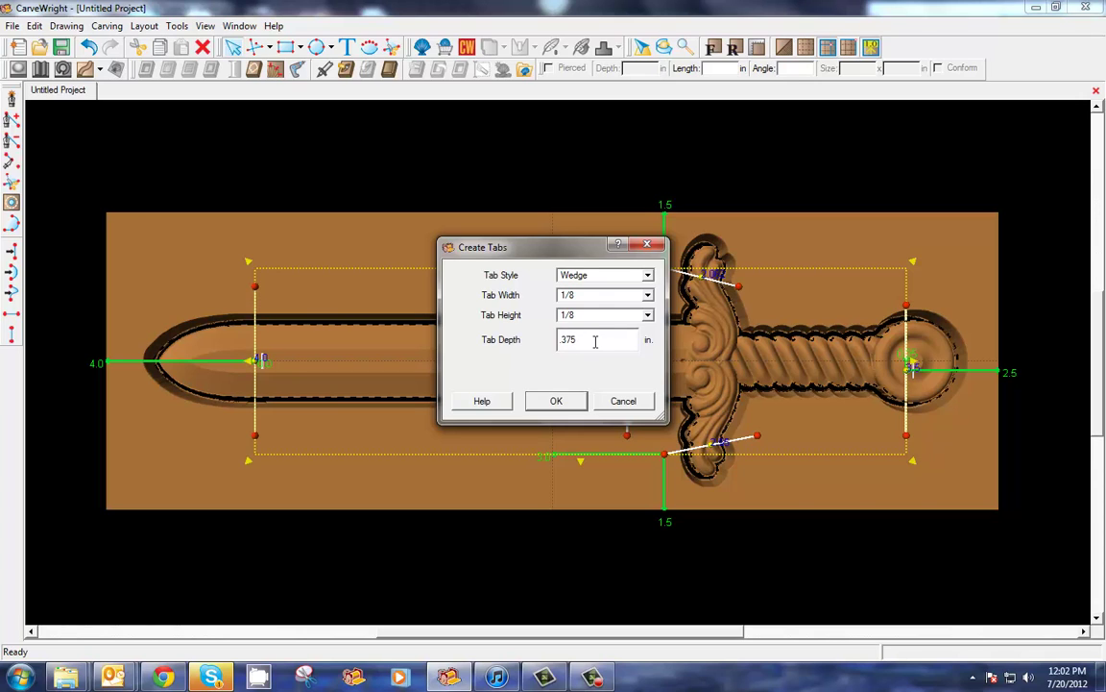
left_click(610, 276)
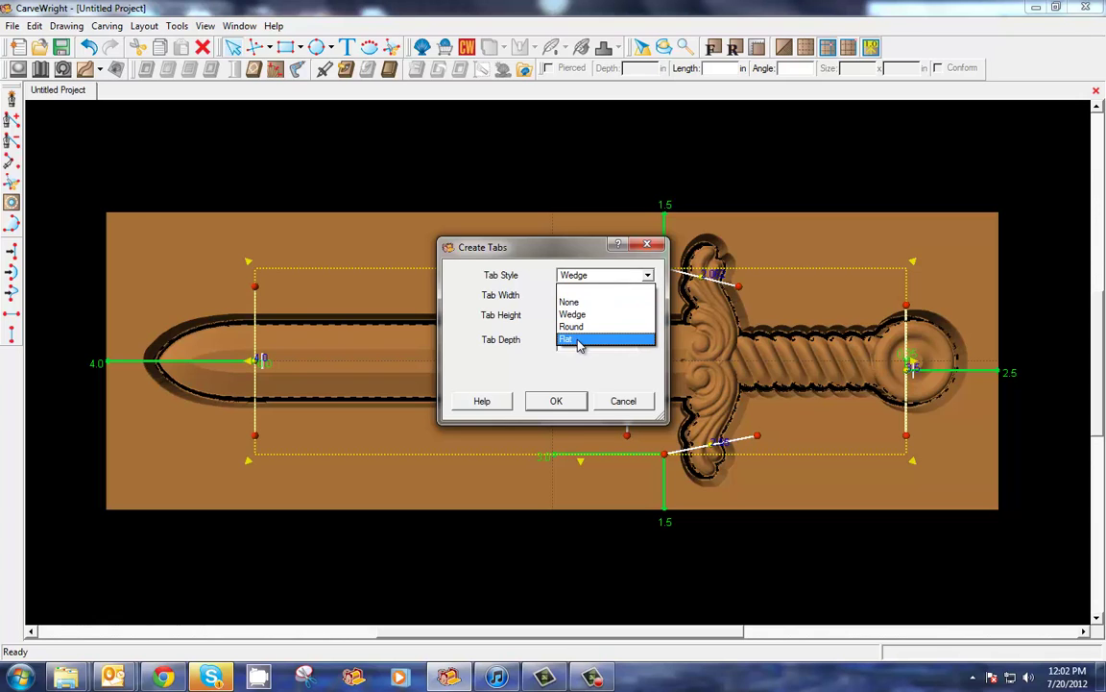
left_click(577, 340)
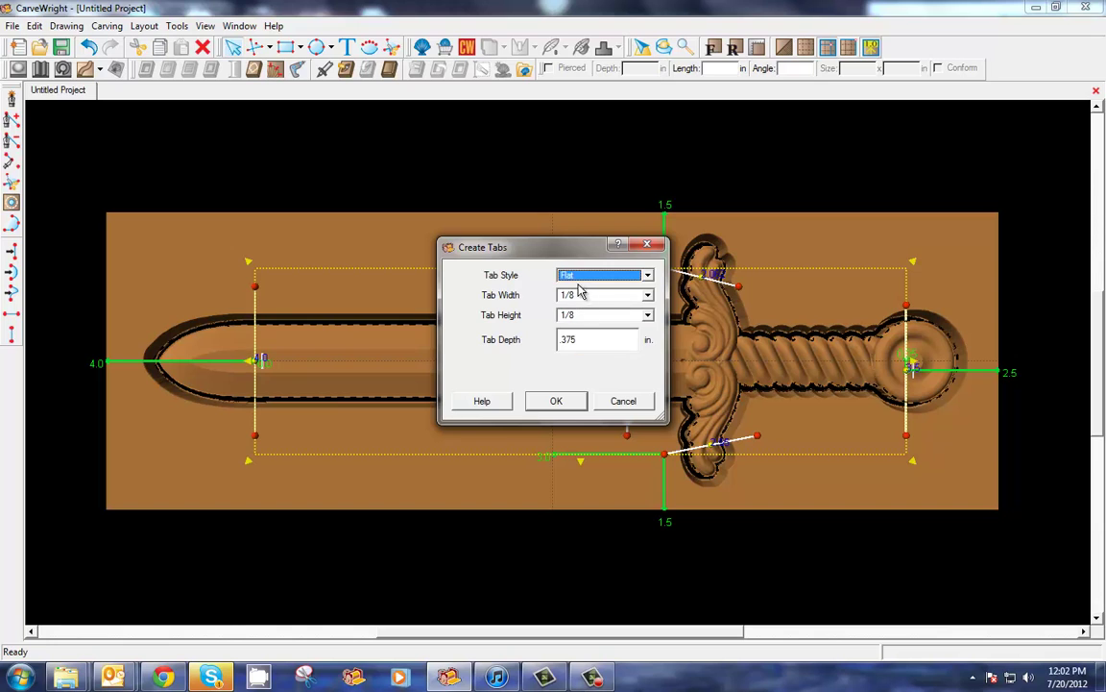
left_click(557, 402)
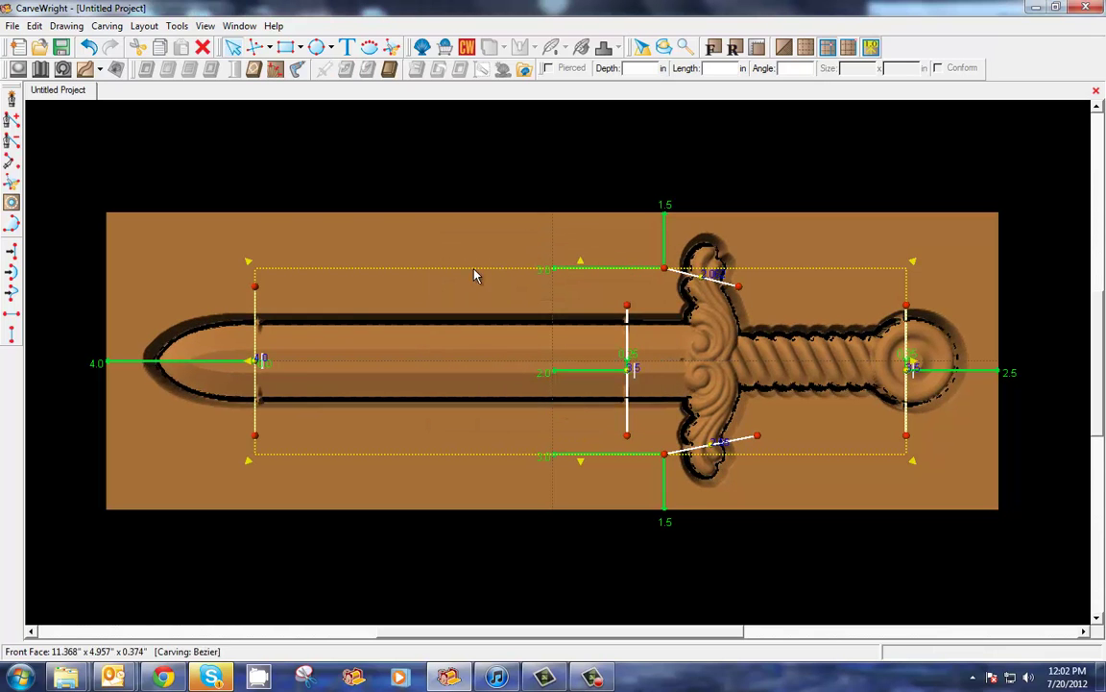
left_click(506, 239)
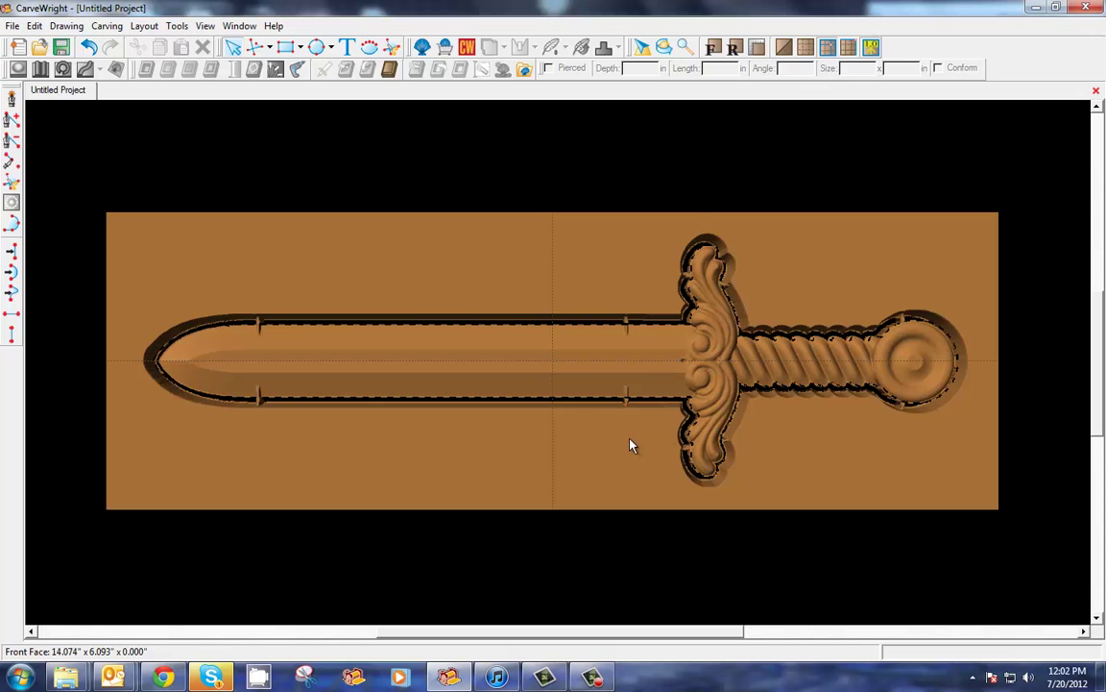
middle_click_drag(639, 431, 650, 456)
scroll(653, 456, "up", 5)
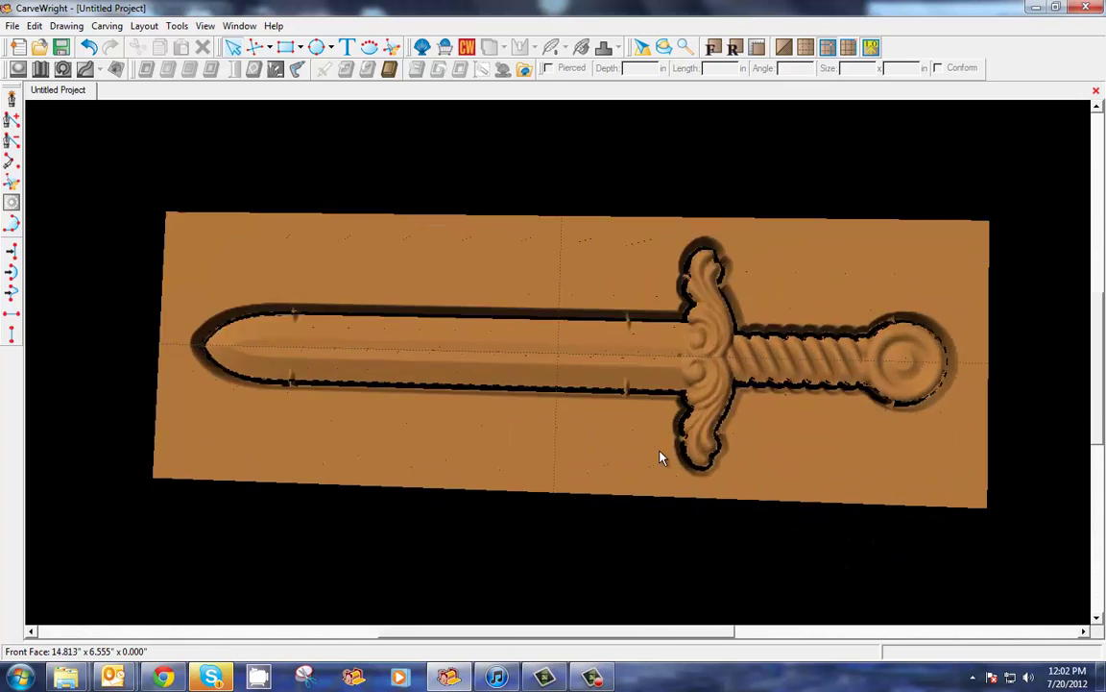